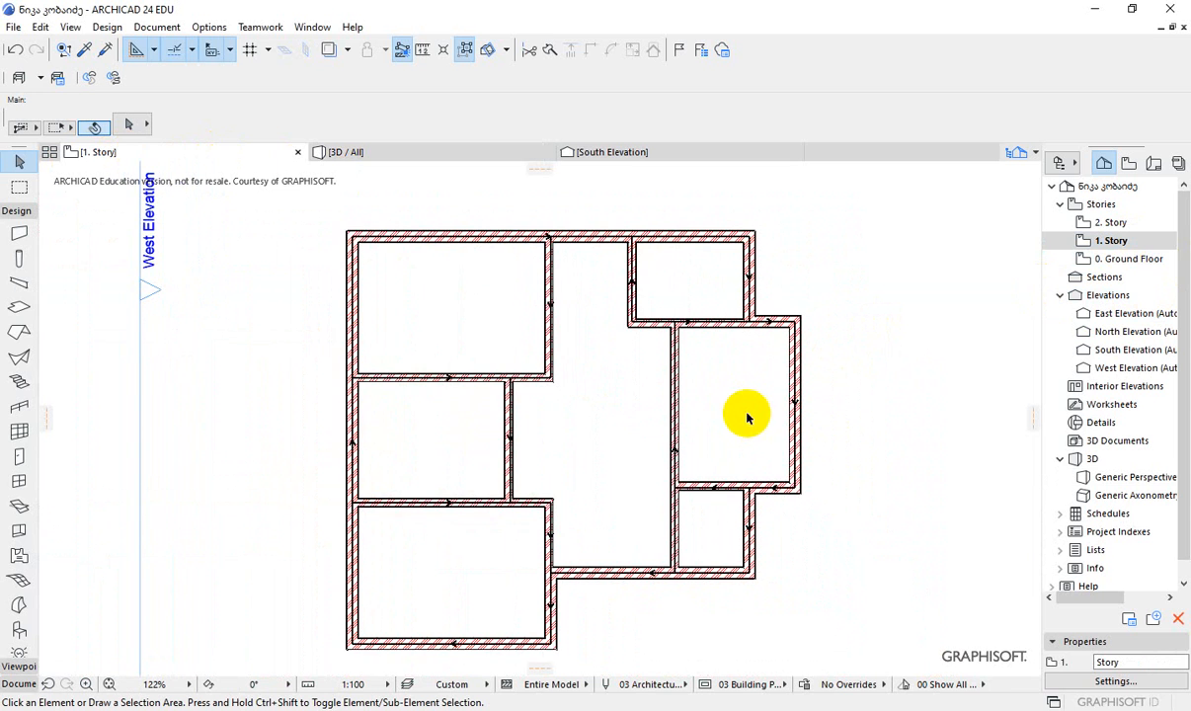
- Switch to File Explorer and compare the first- and second-floor plan images გეგმა-1 and გეგმა-2
key(alt+Tab)
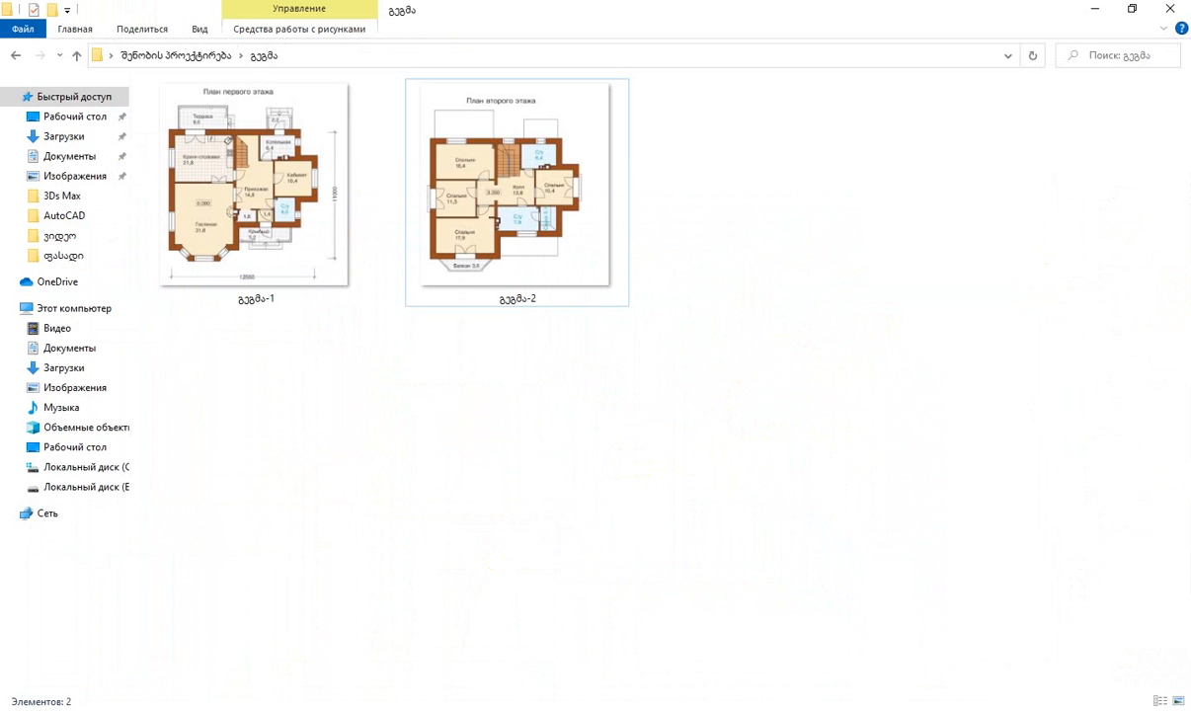
click(238, 234)
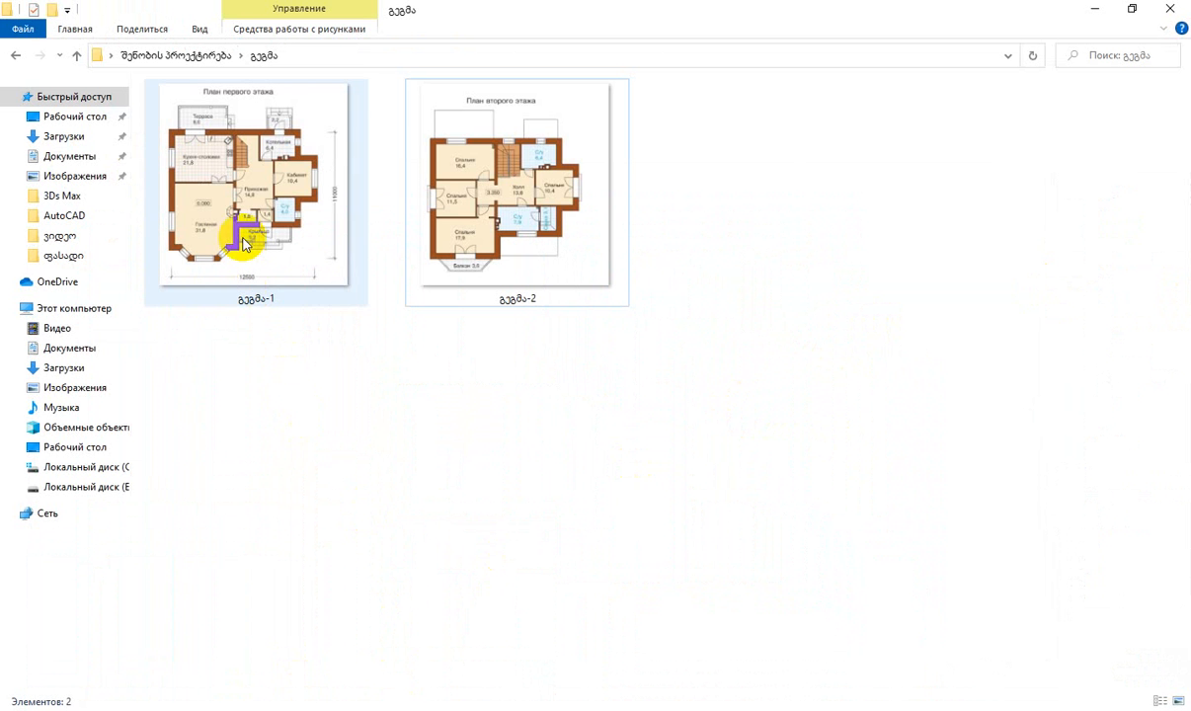
click(409, 262)
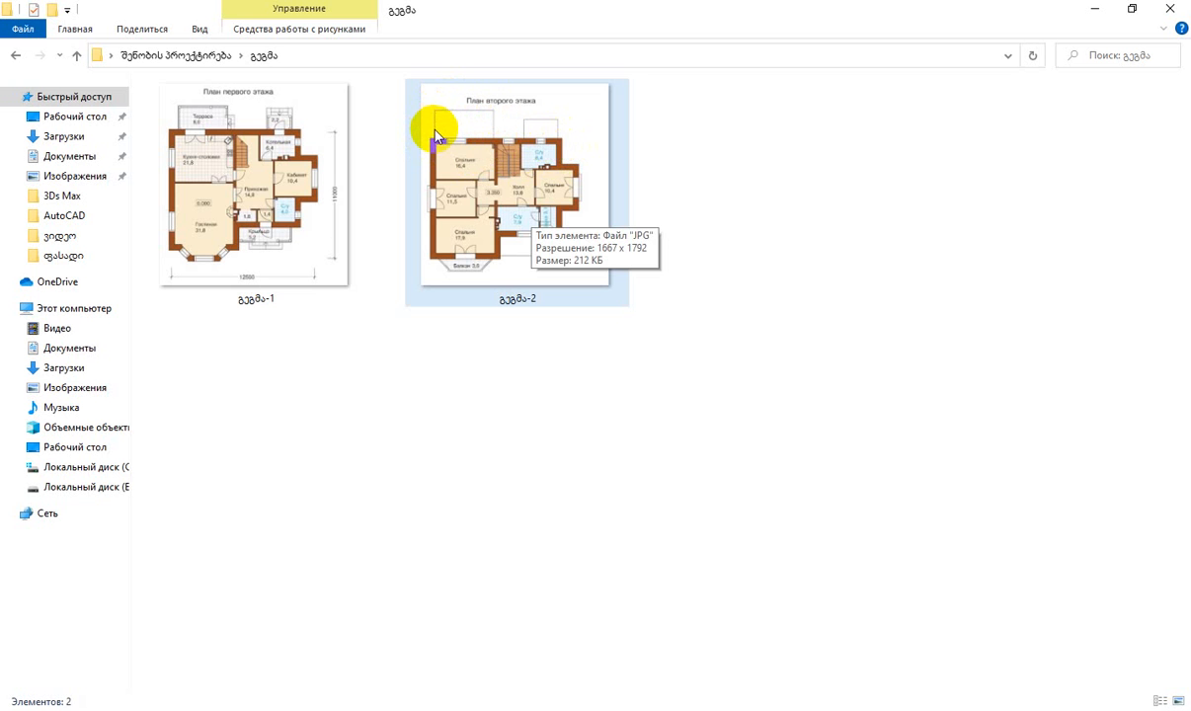
click(242, 124)
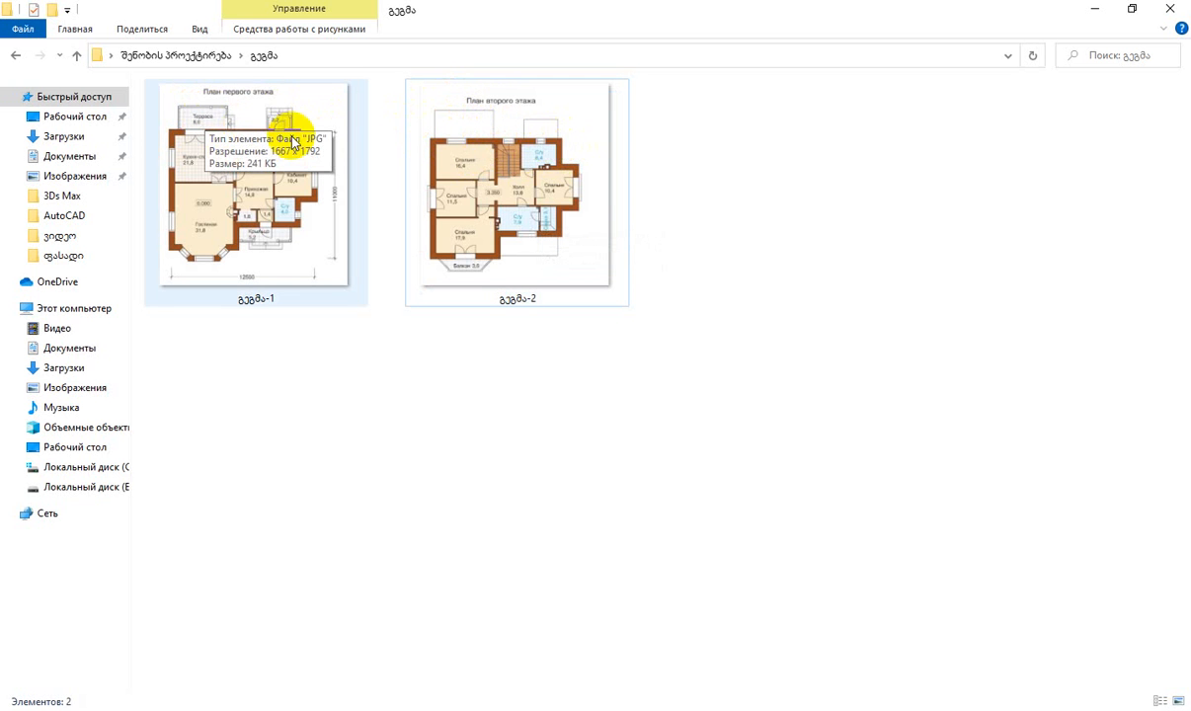
click(446, 148)
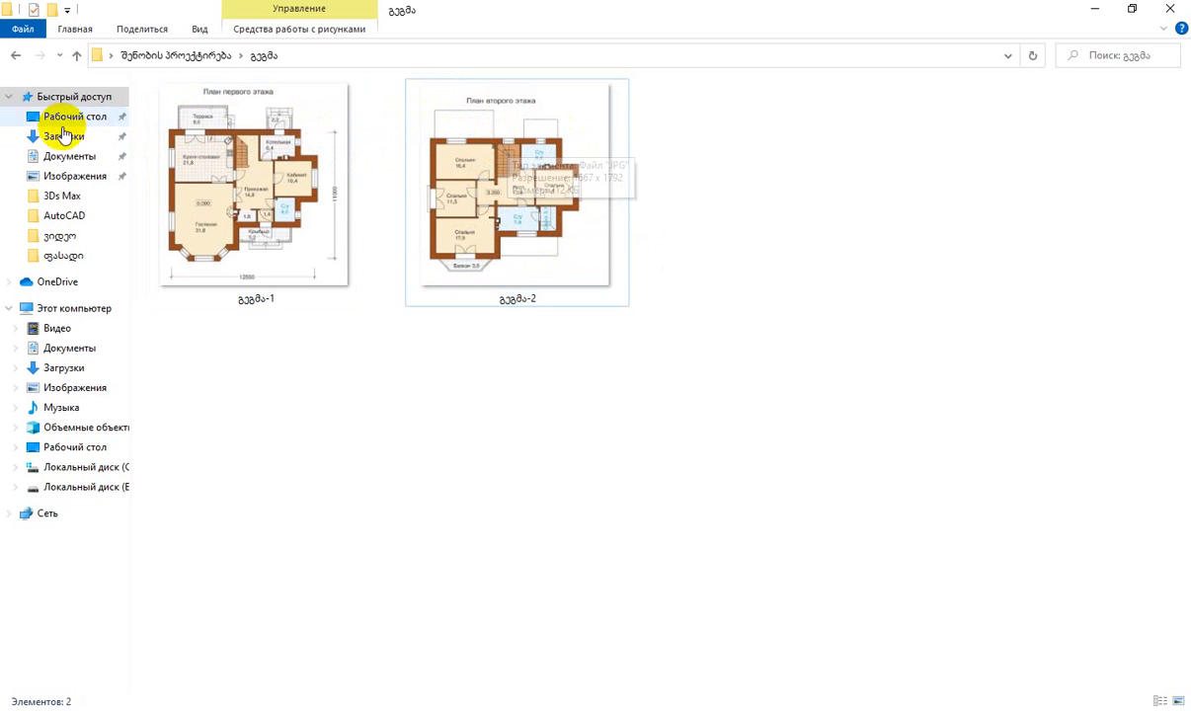
- Open the ფასადი folder and examine the windows on the facade images ფასადი-1 and ფასადი-3
click(17, 56)
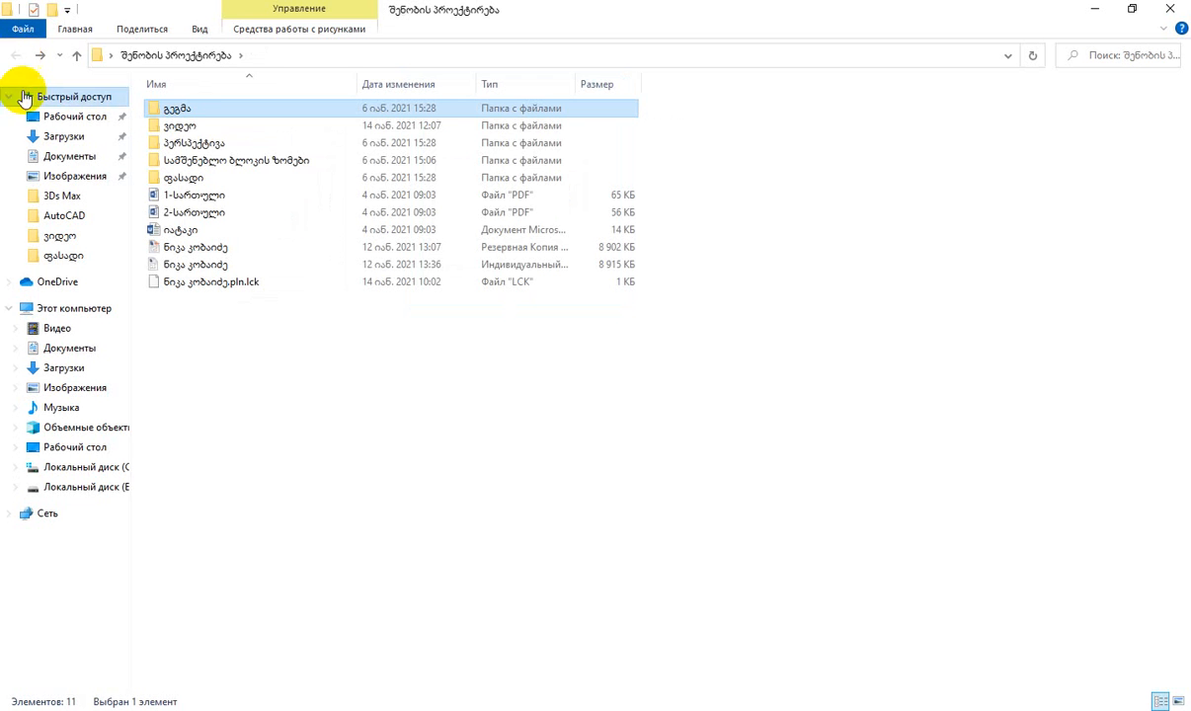
click(193, 179)
double_click(193, 179)
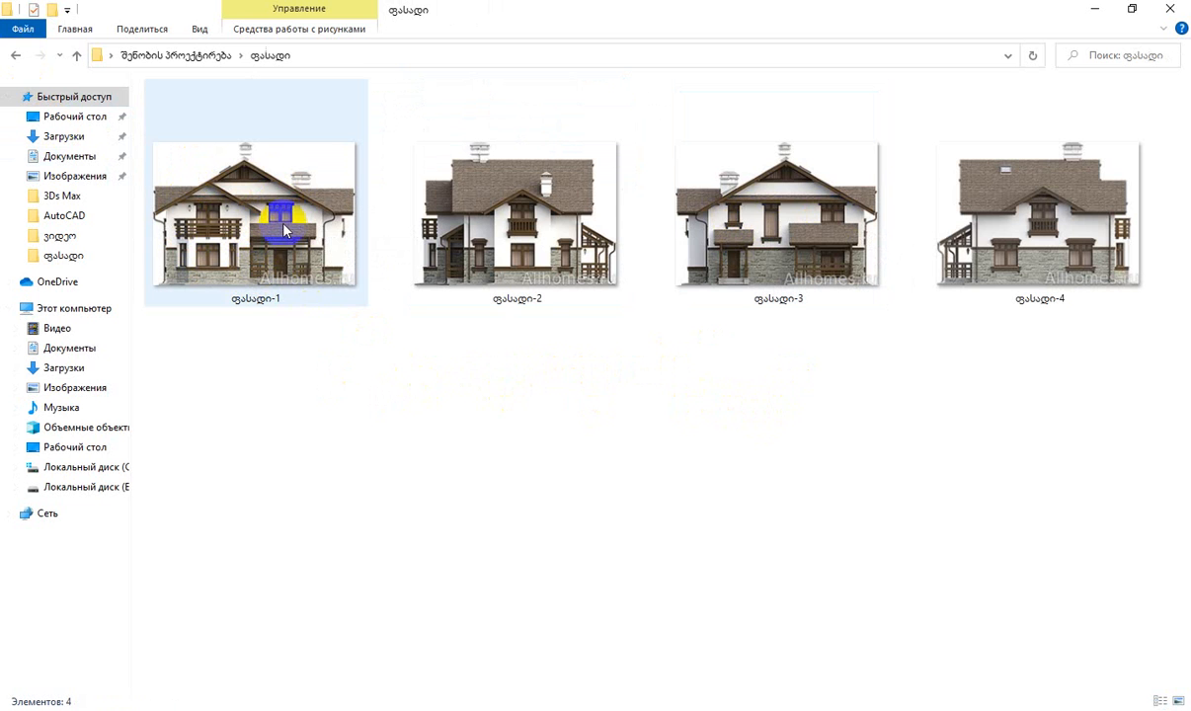
mouse_move(262, 239)
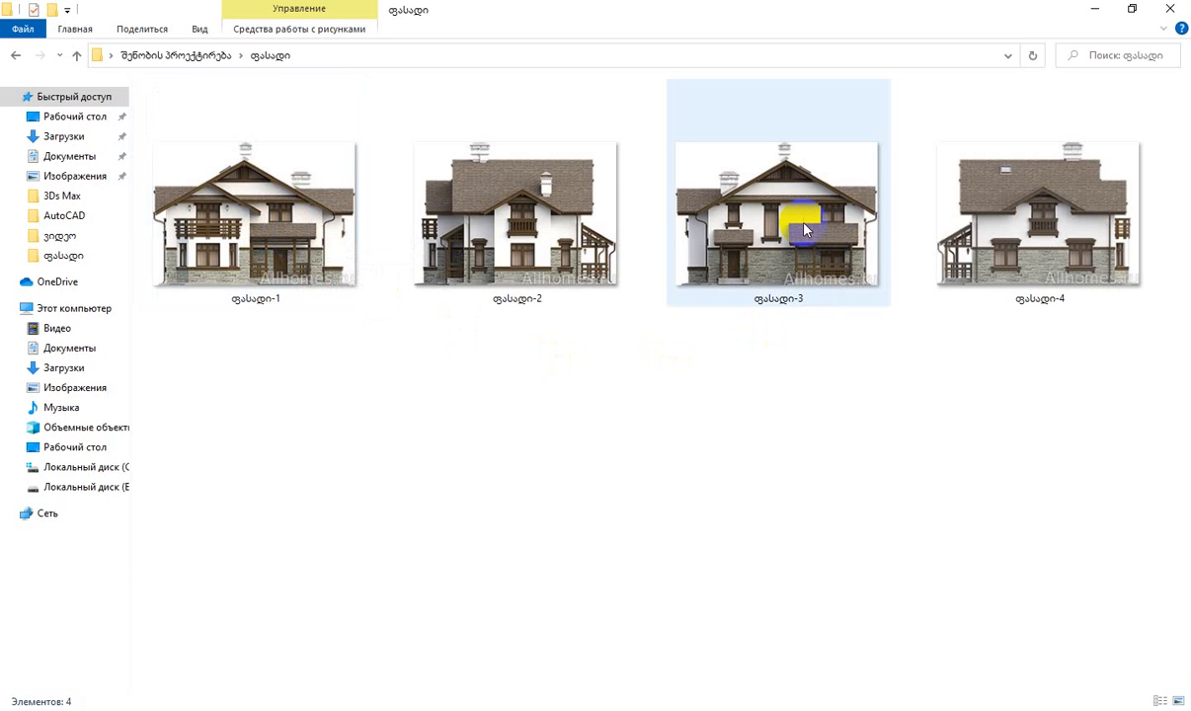
mouse_move(832, 214)
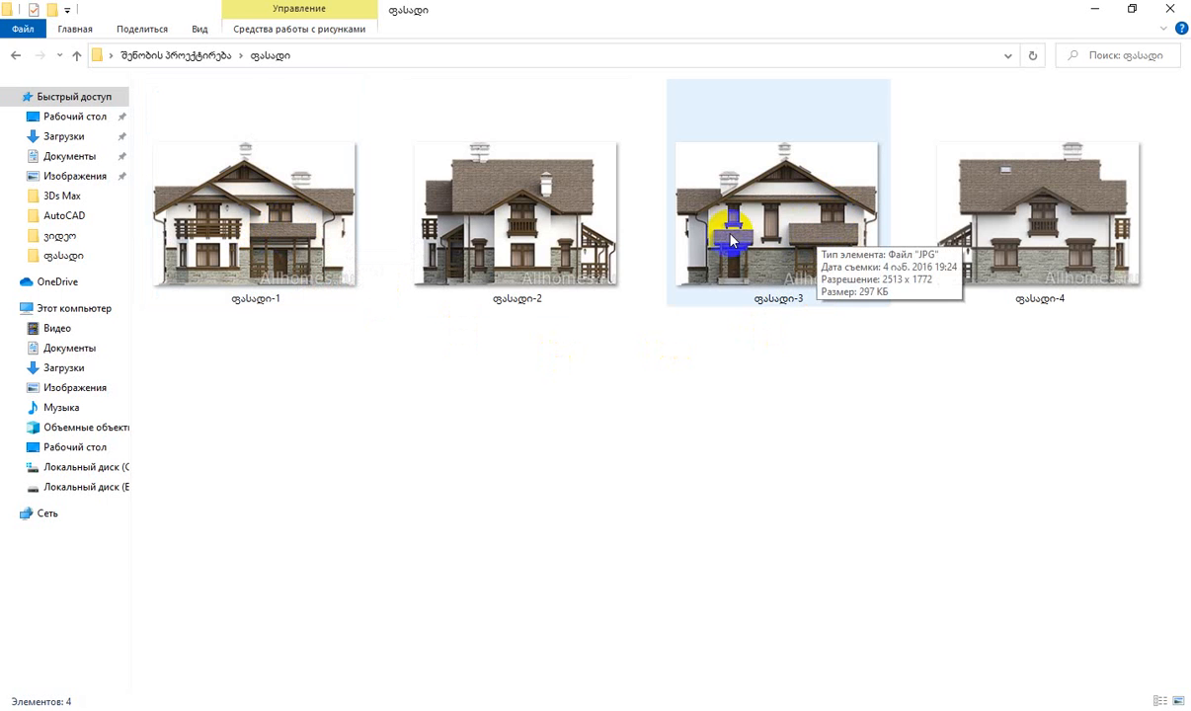
mouse_move(285, 215)
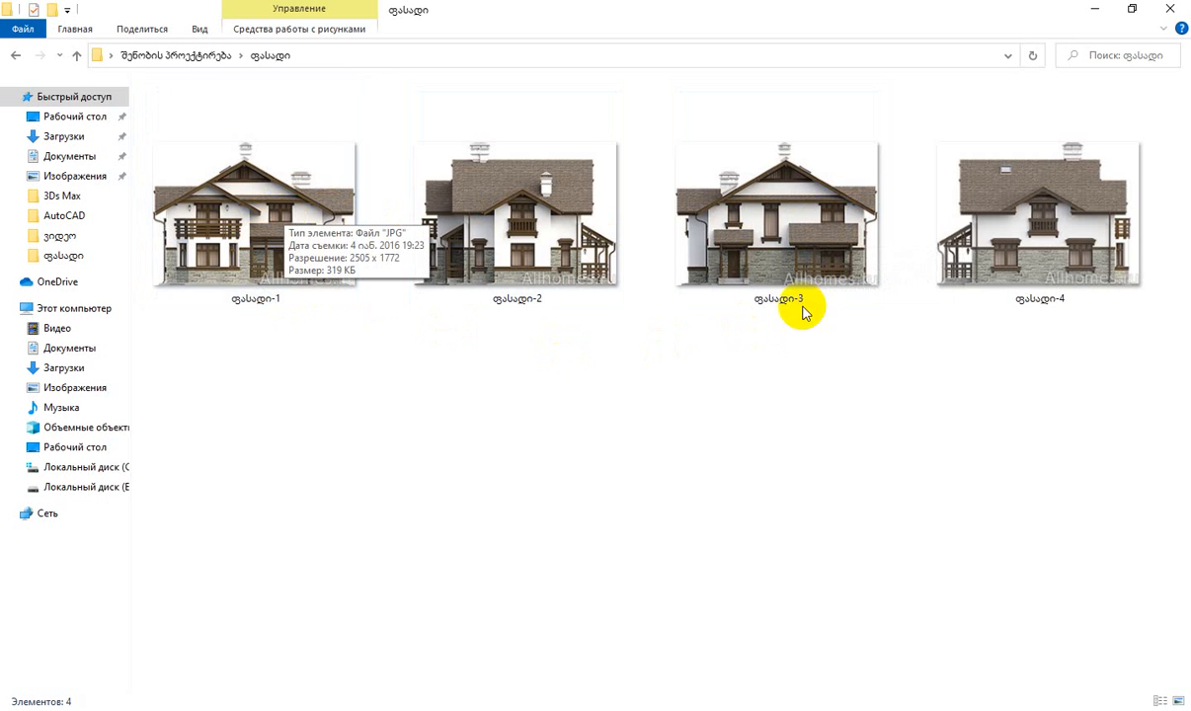
click(832, 266)
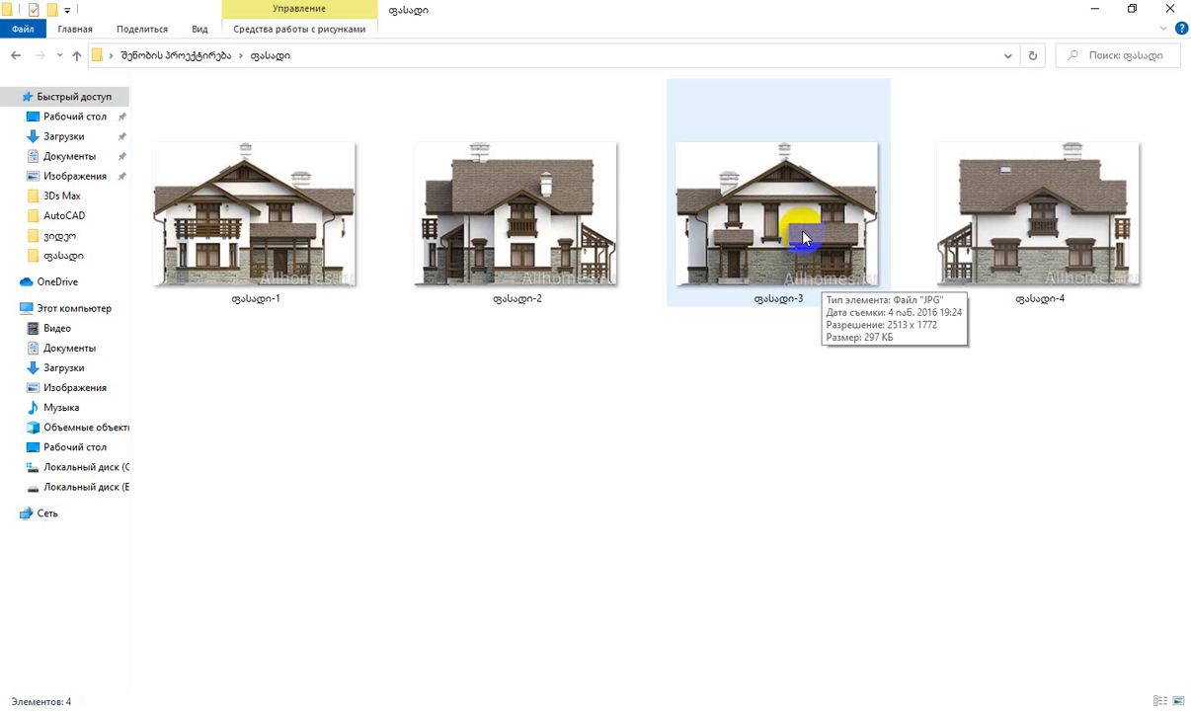
click(285, 249)
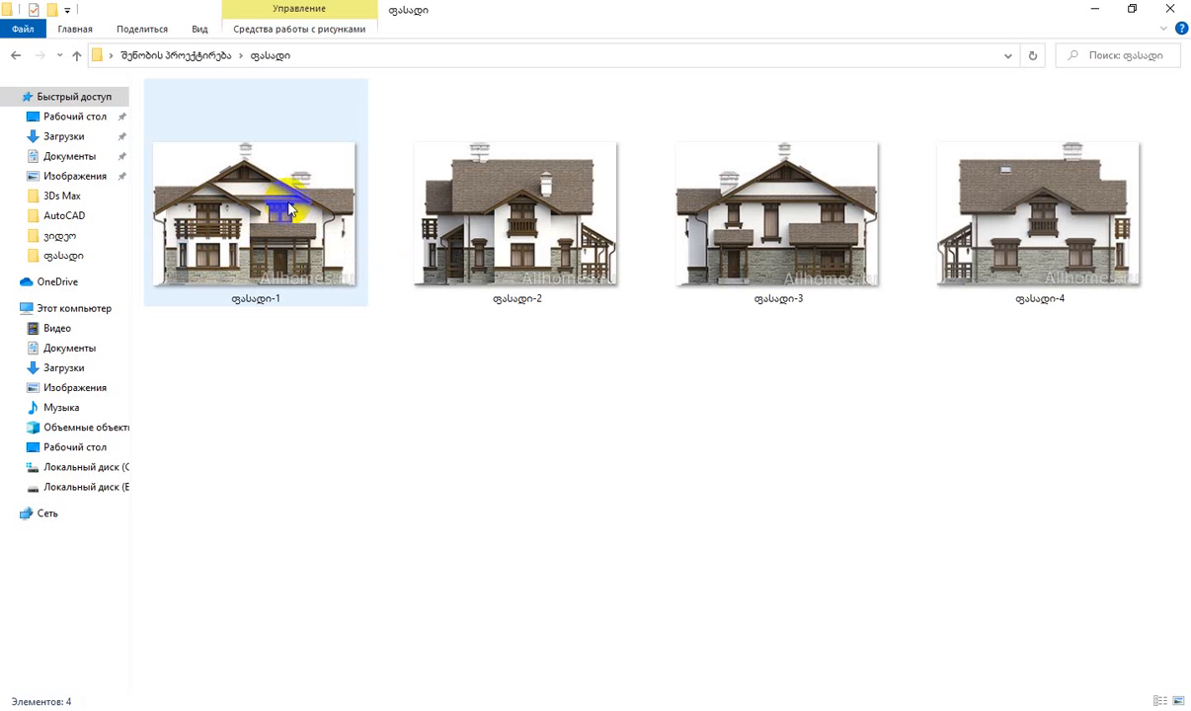
click(722, 294)
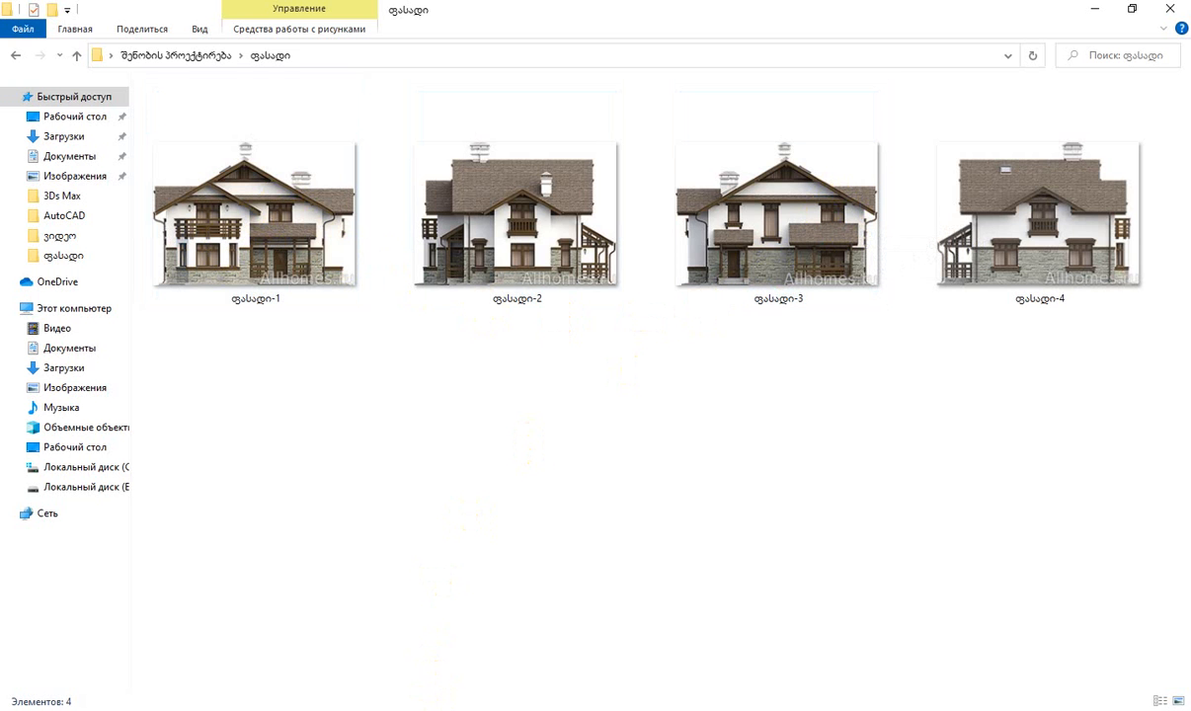
- Switch to ARCHICAD and, on the Ground Floor, pick up the parameters of the Double Window 24 in the bay's front wall
click(464, 622)
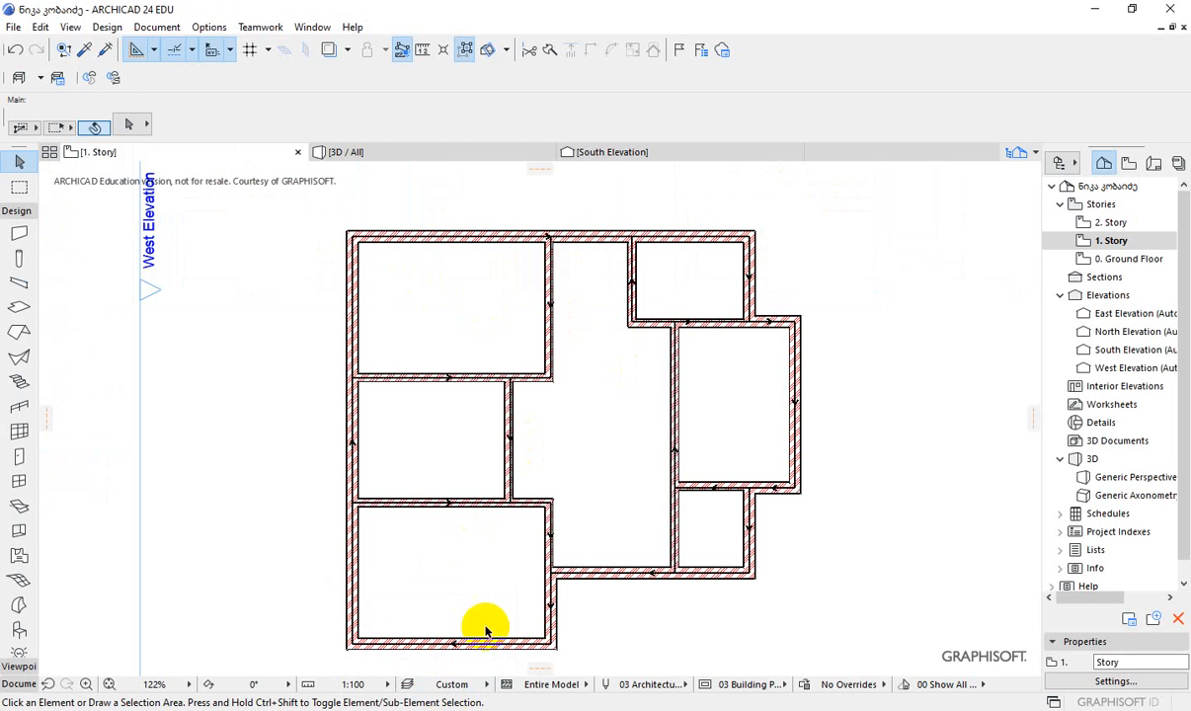
click(1113, 259)
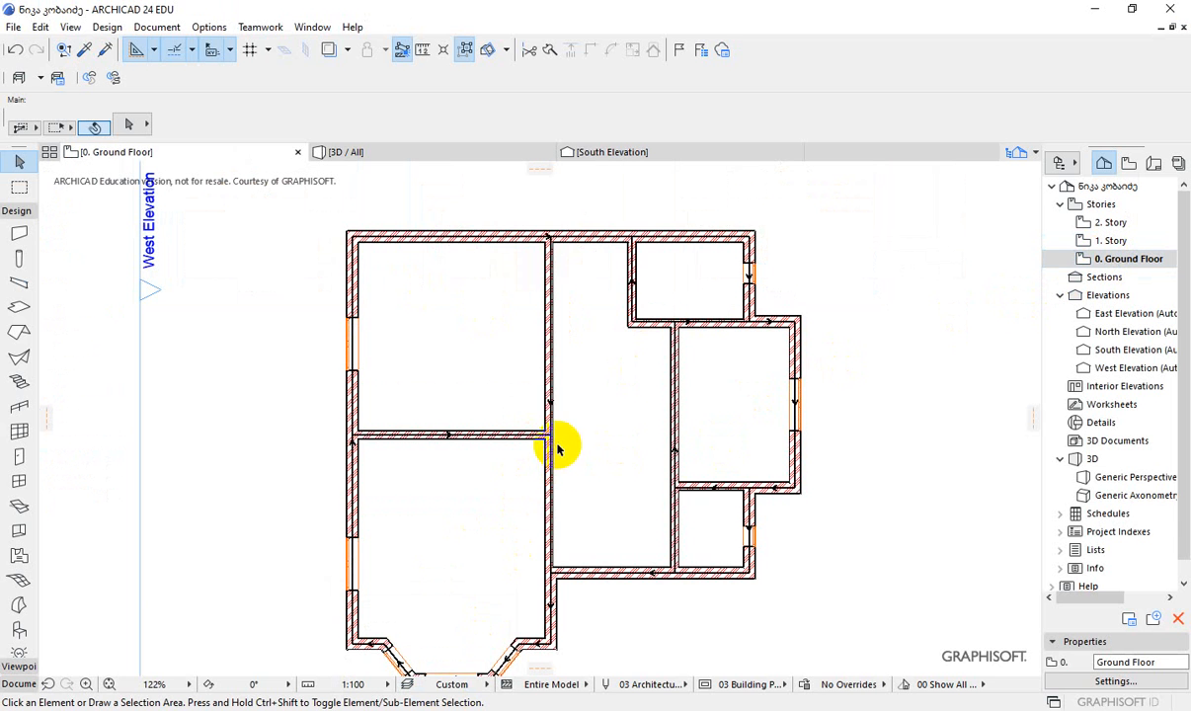
scroll(413, 484, down, 3)
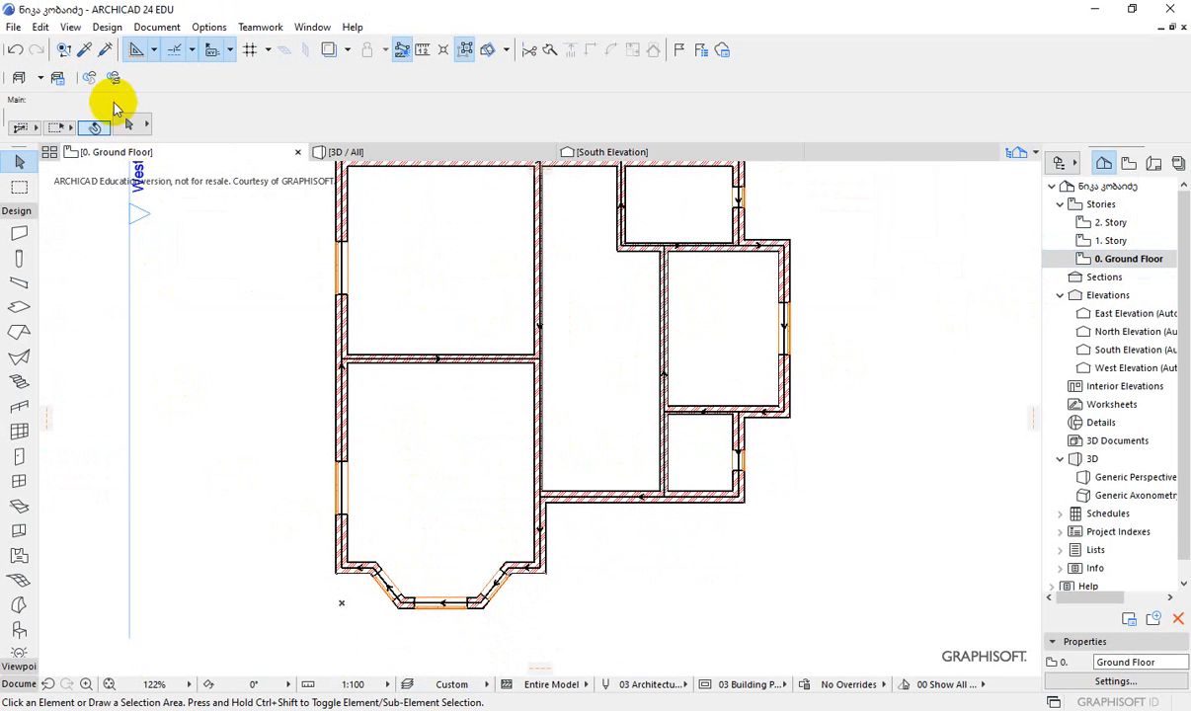
click(86, 51)
scroll(423, 600, up, 5)
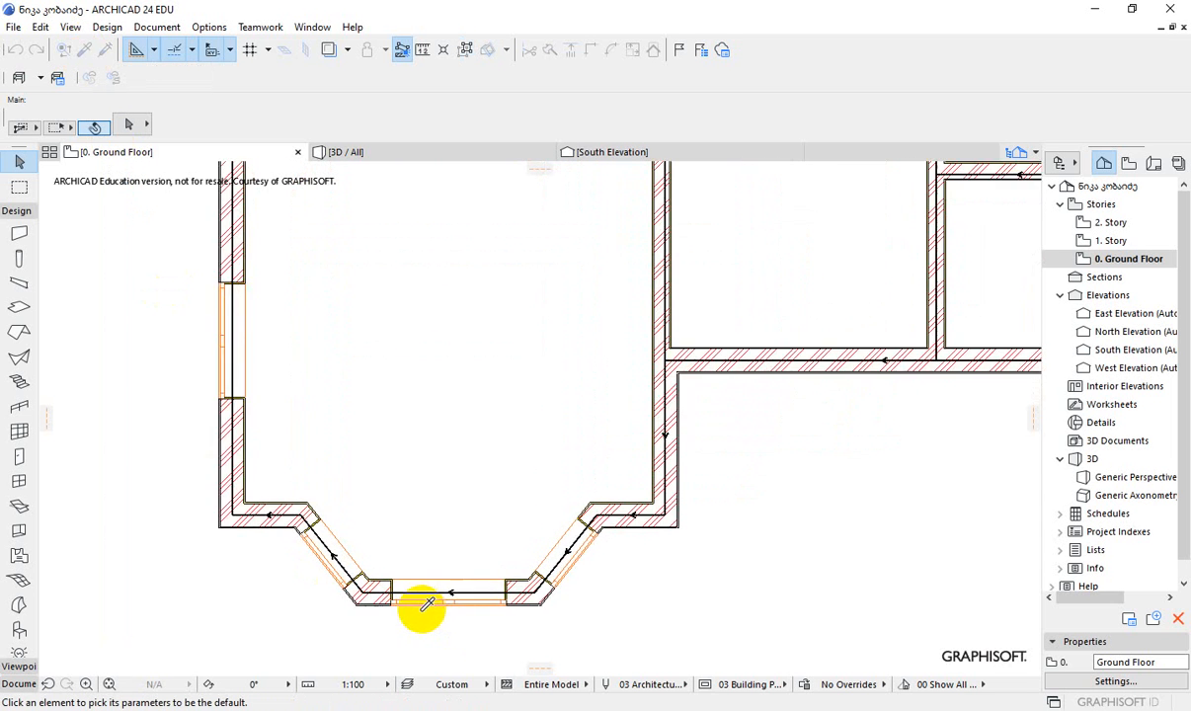
scroll(423, 602, up, 2)
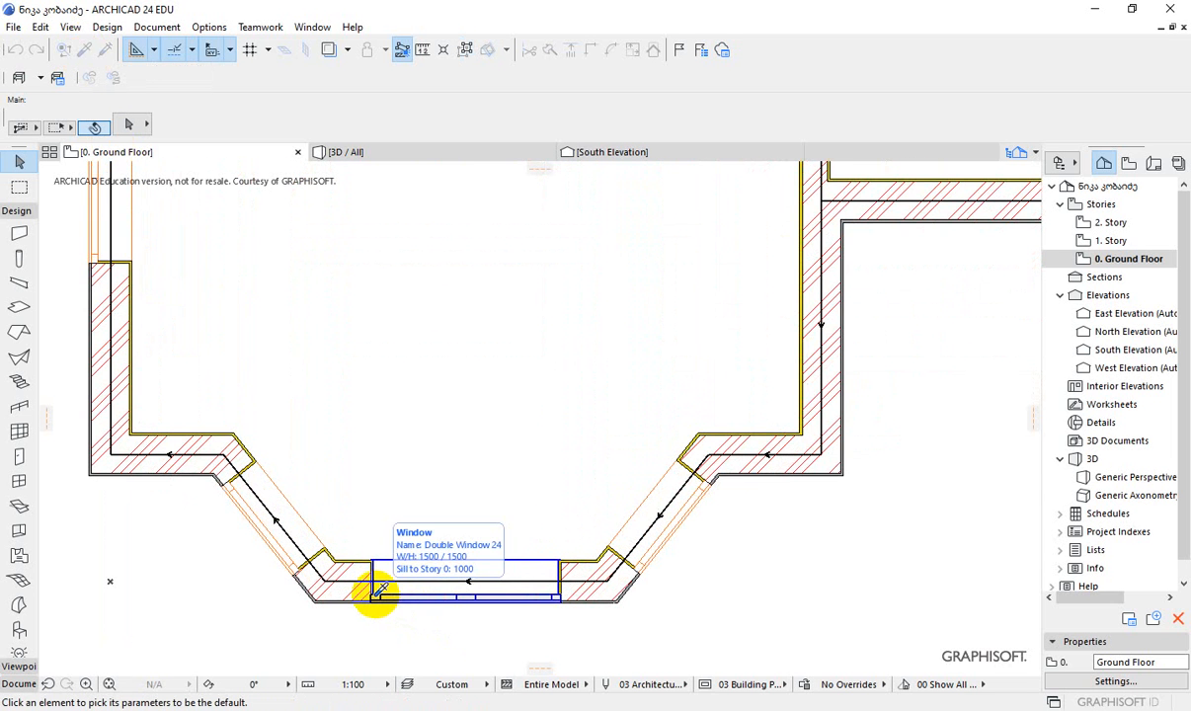
click(380, 590)
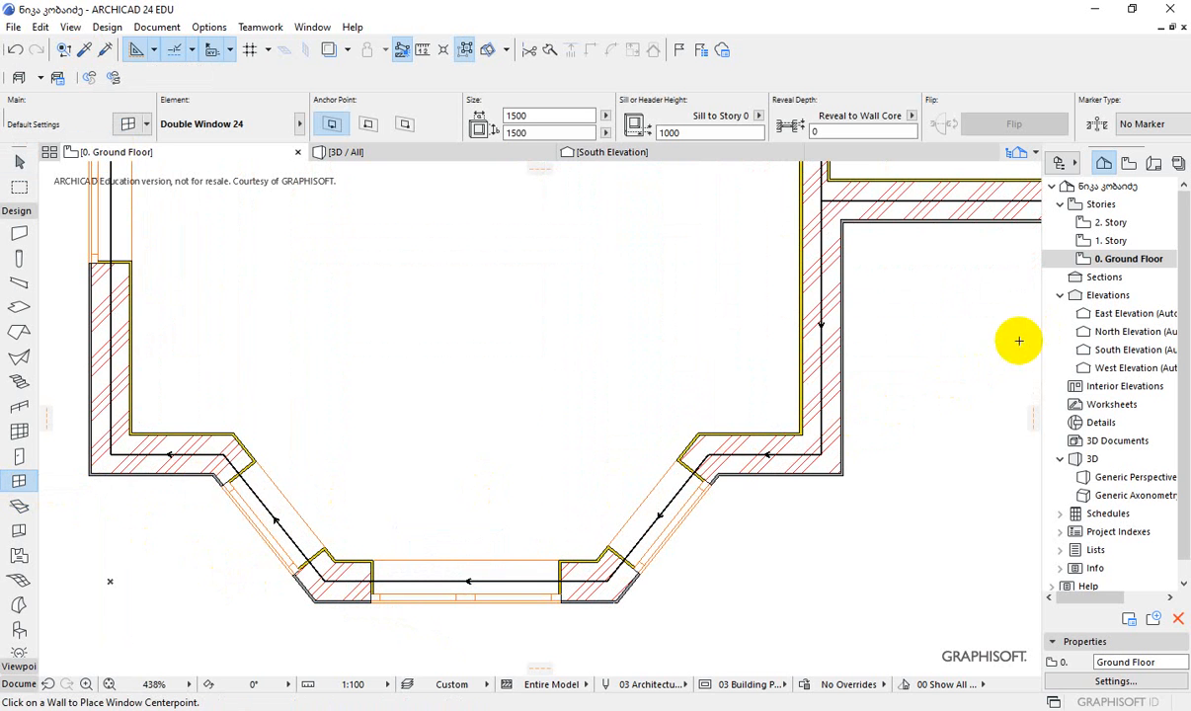
- On 1. Story, place a 1500 × 1500 Double Window 24 in the south exterior wall of the central hall, opening inward
click(1111, 239)
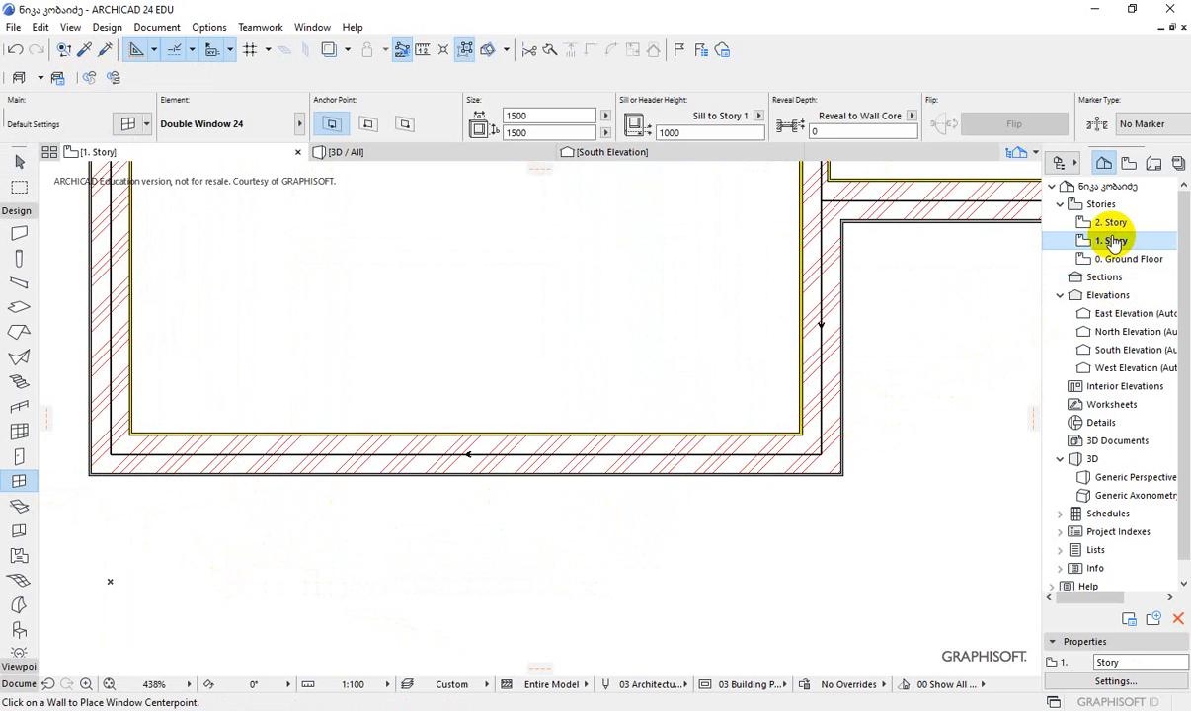
scroll(475, 526, down, 6)
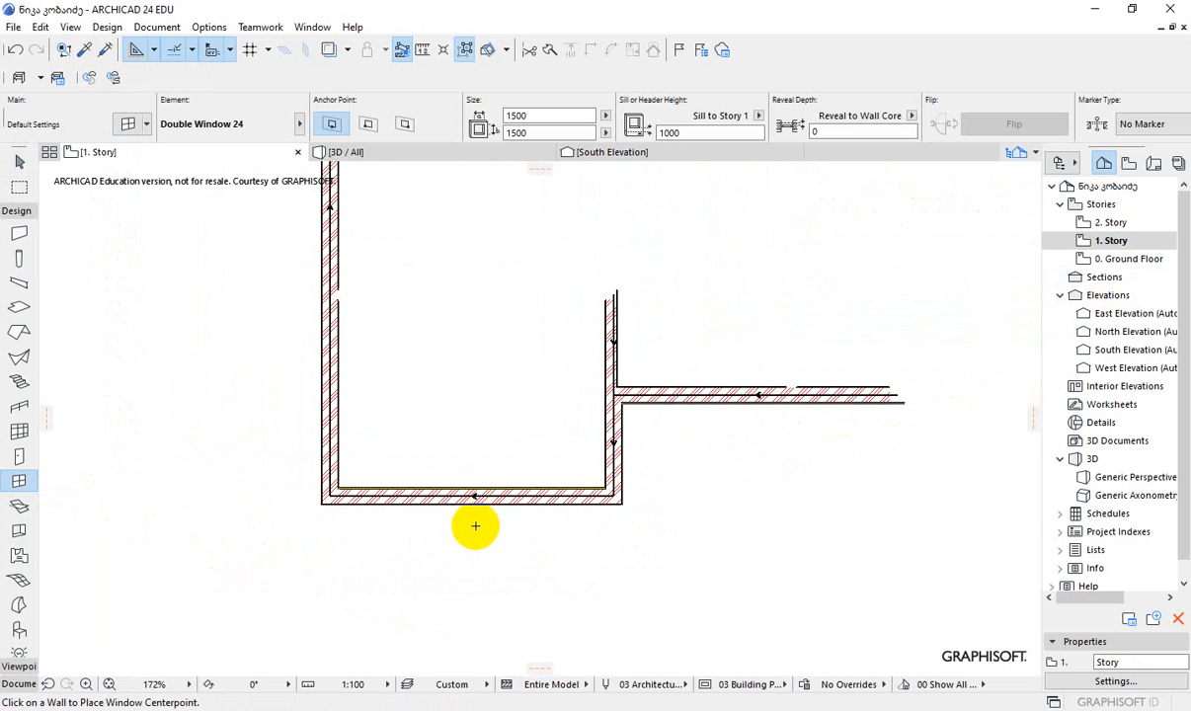
middle_drag(504, 372, 492, 438)
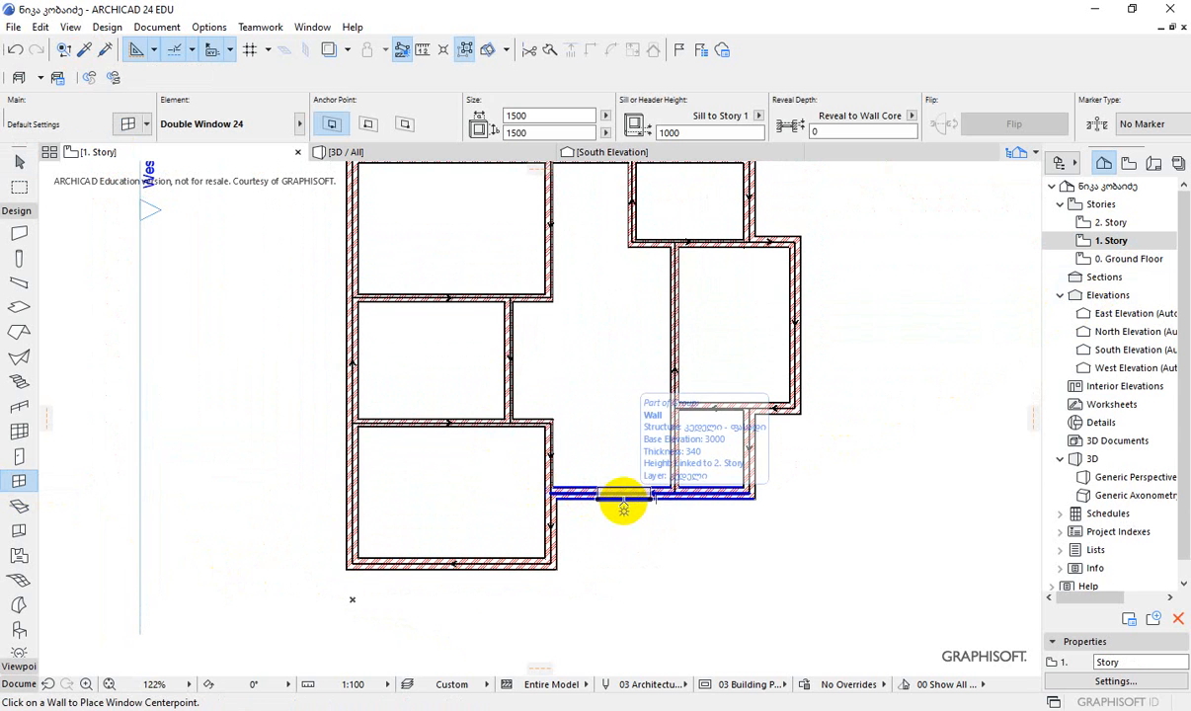
click(239, 710)
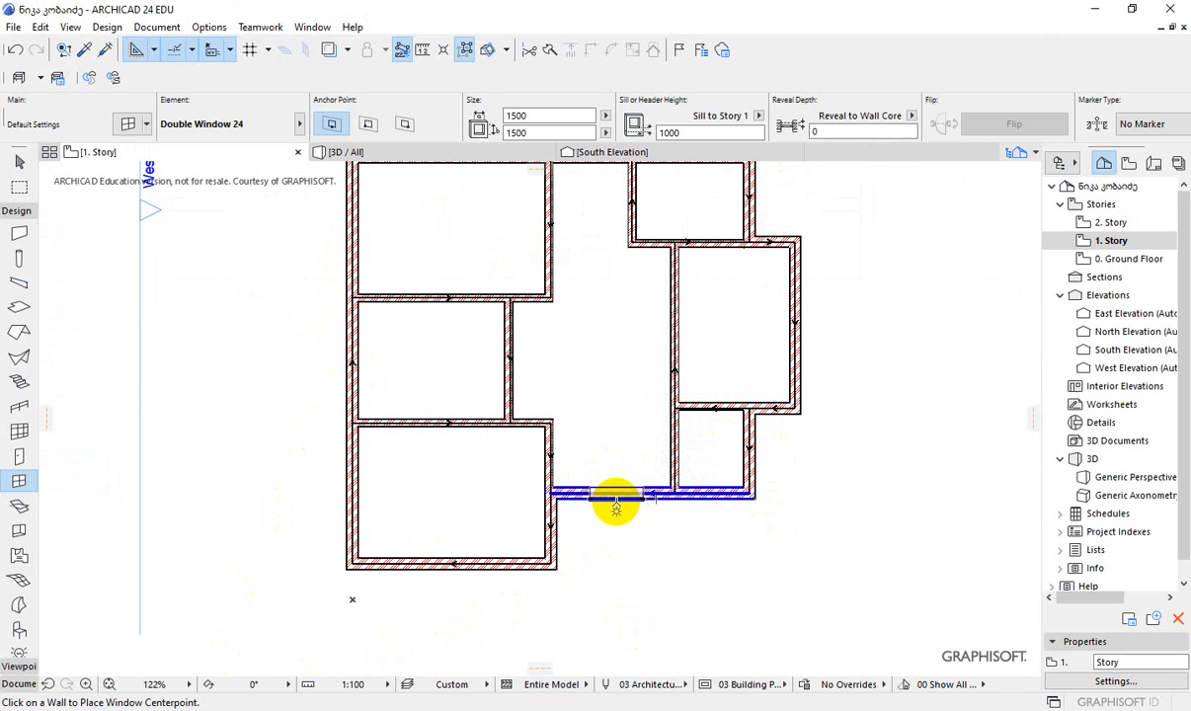
scroll(619, 461, up, 3)
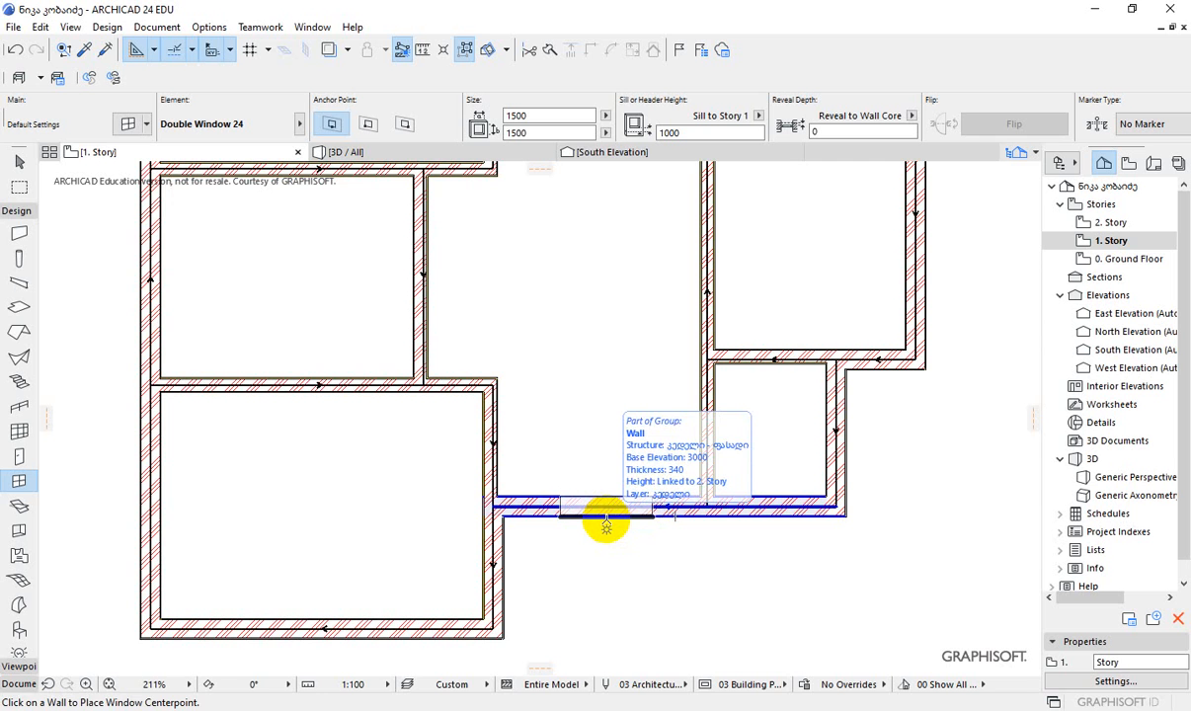
click(605, 524)
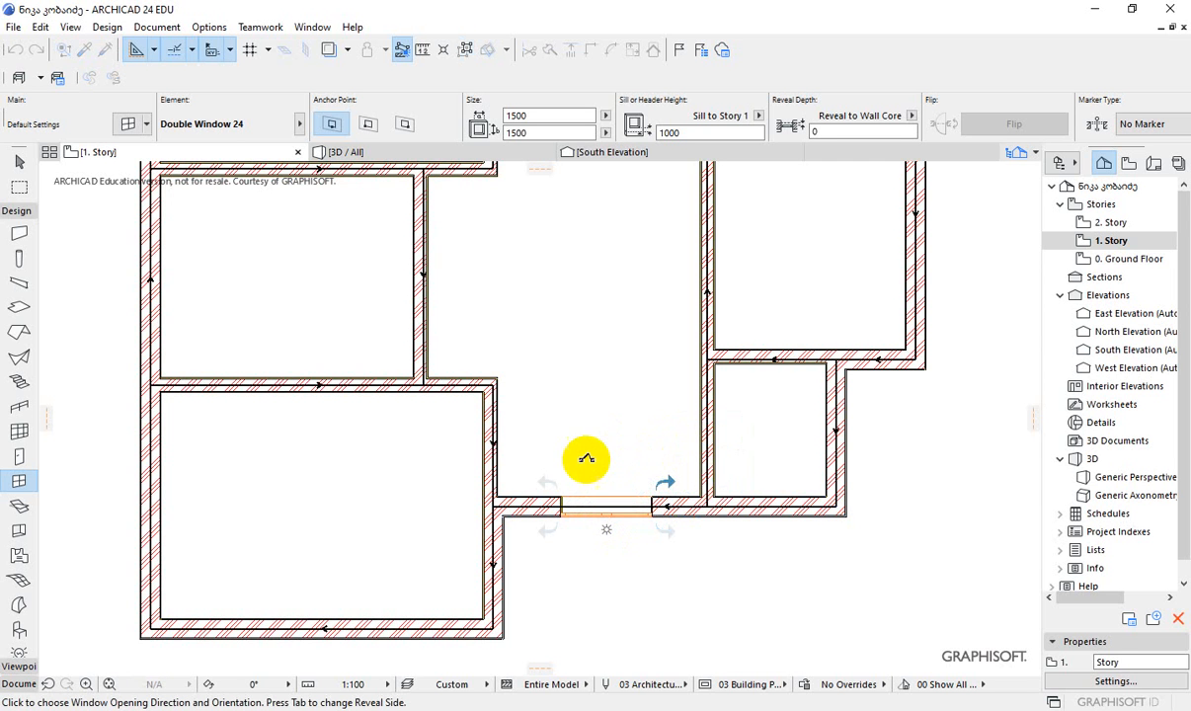
click(546, 491)
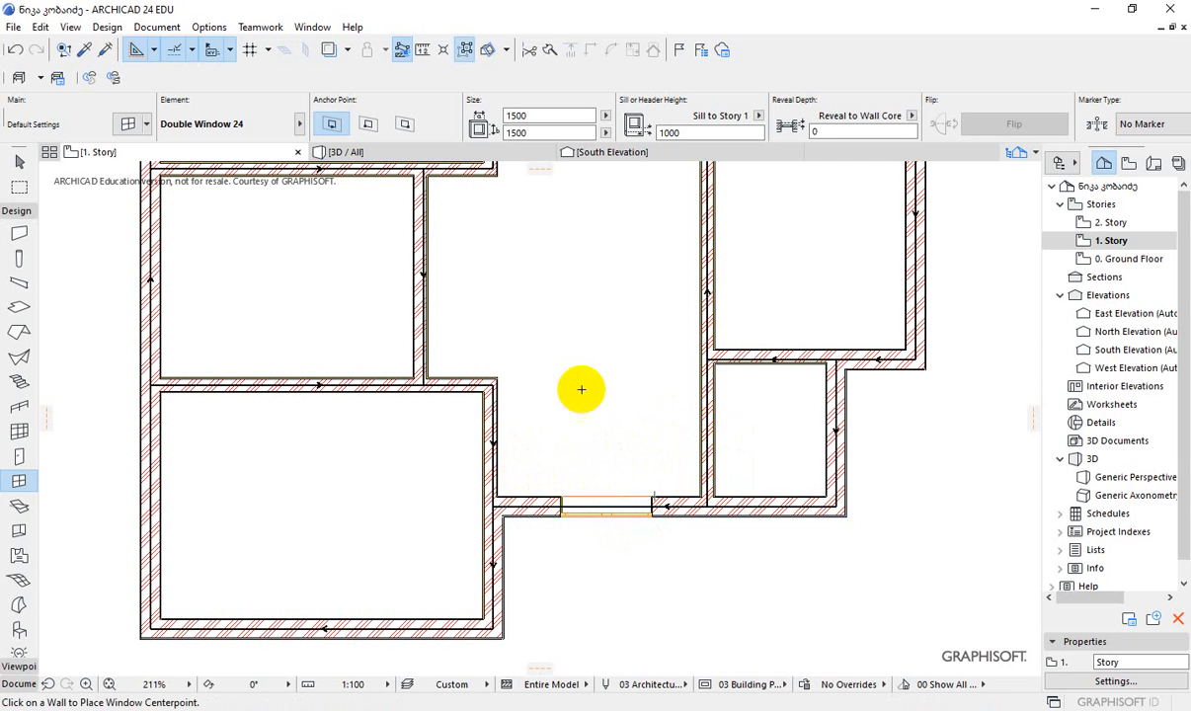
click(19, 160)
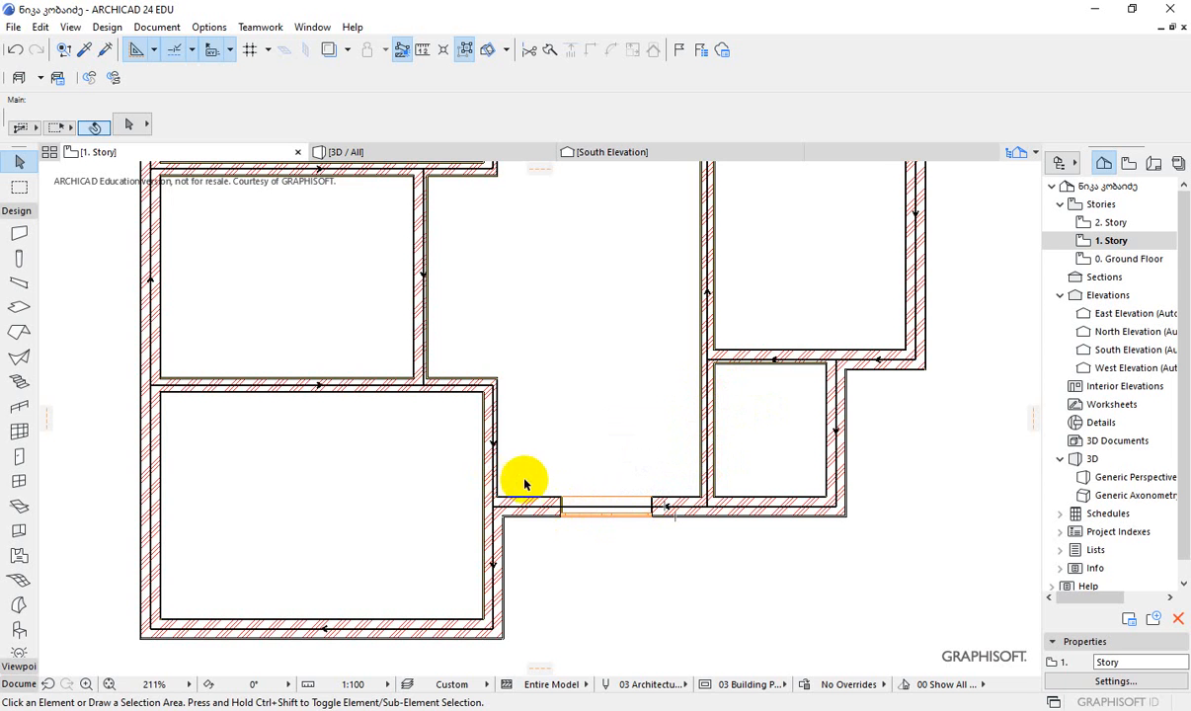
- Switch to File Explorer and check the facade images and the second-floor plan in the გეგმა folder for window positions
scroll(652, 506, down, 5)
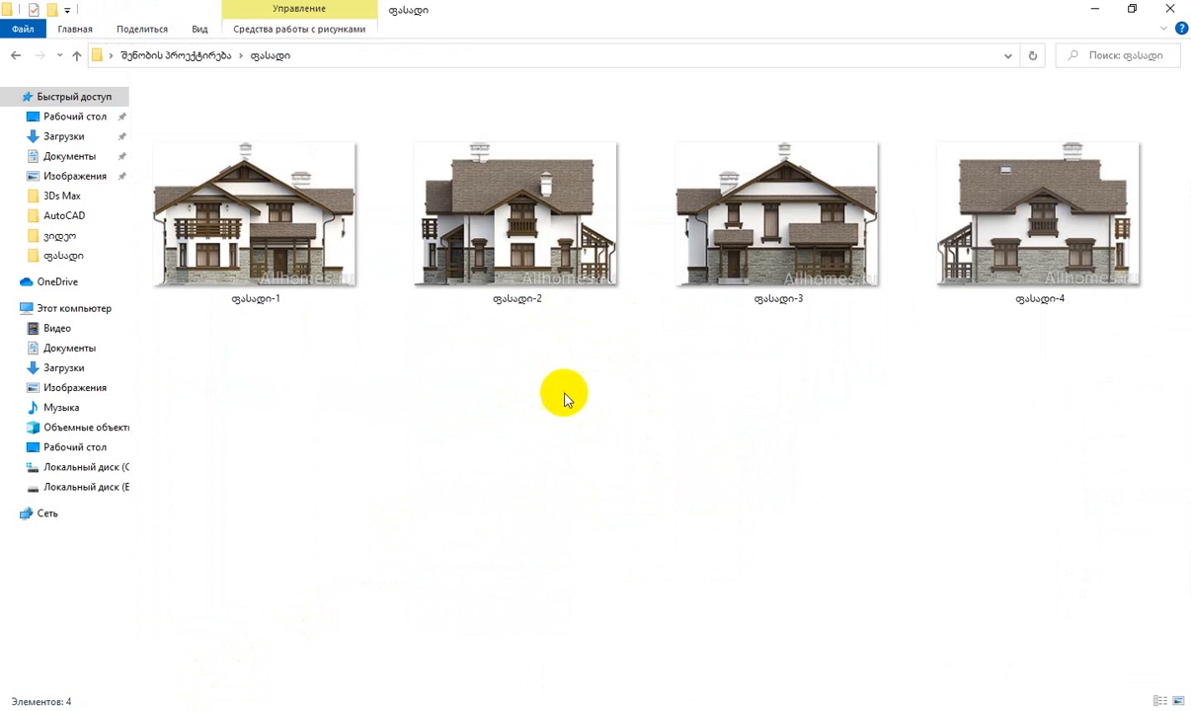
click(814, 257)
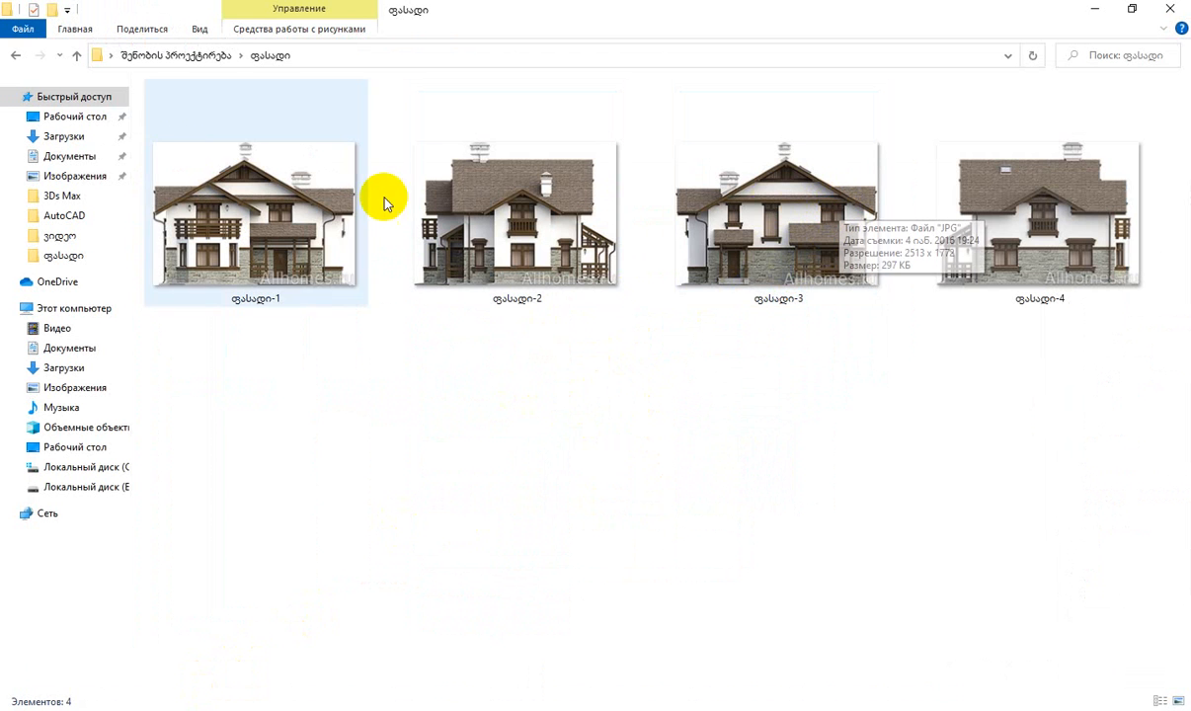
click(16, 56)
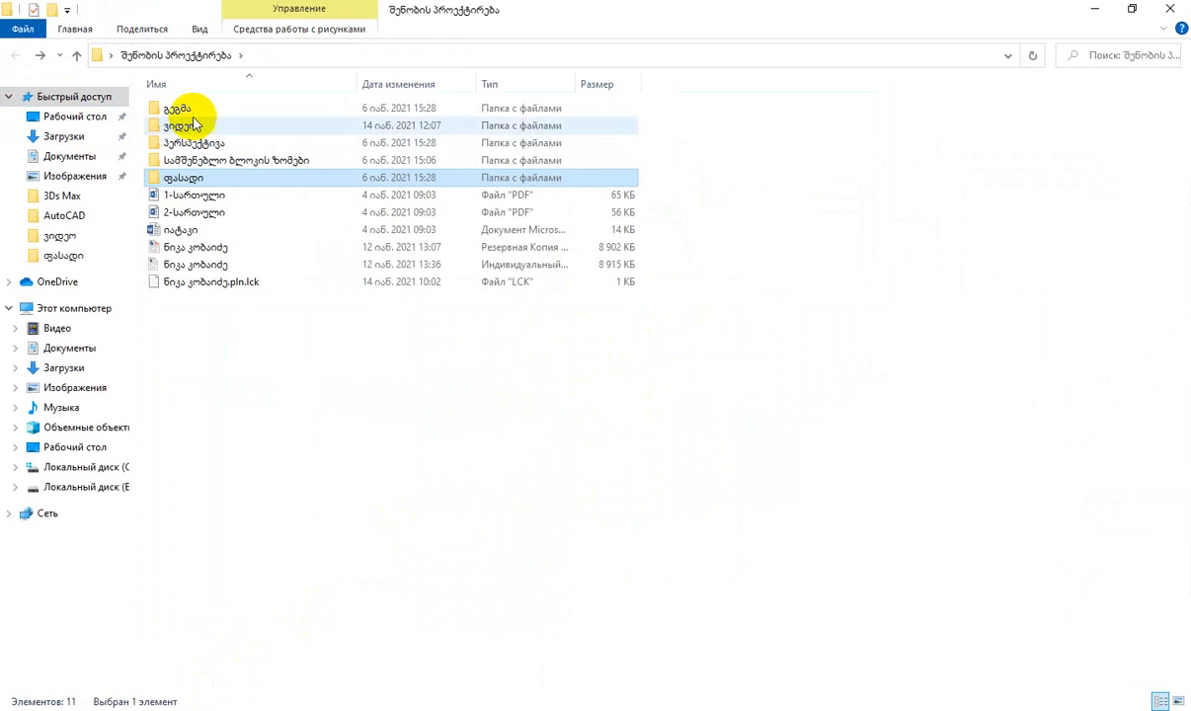
double_click(197, 109)
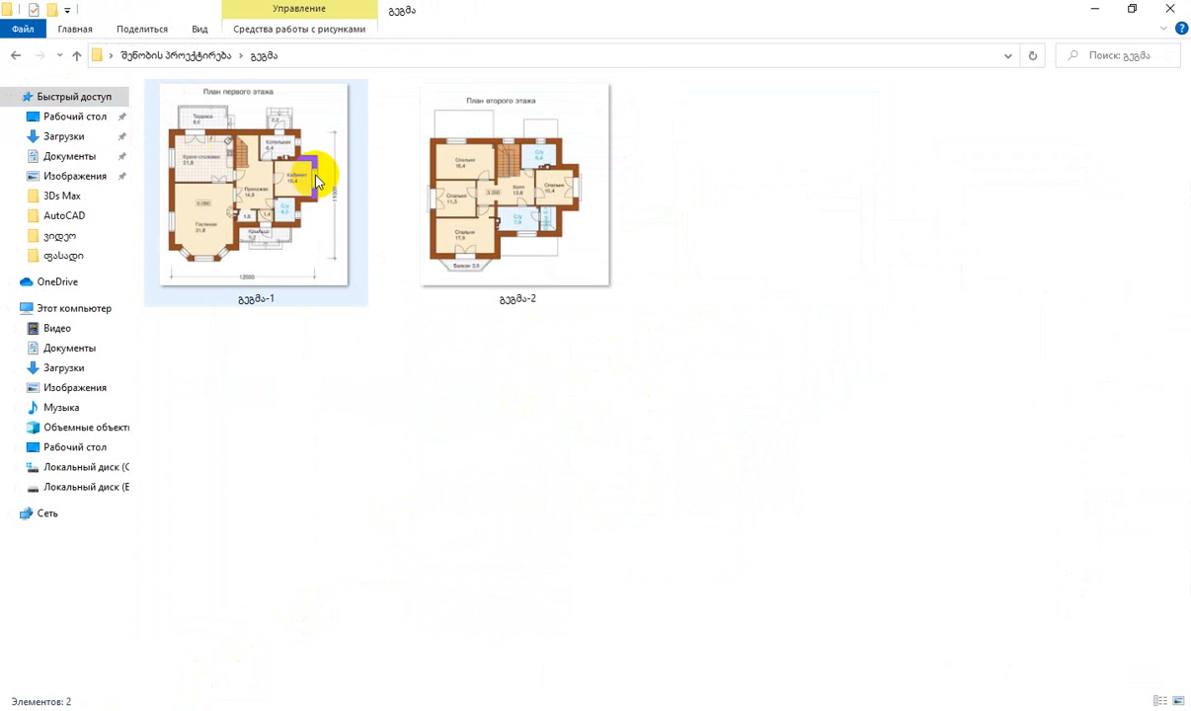
click(555, 151)
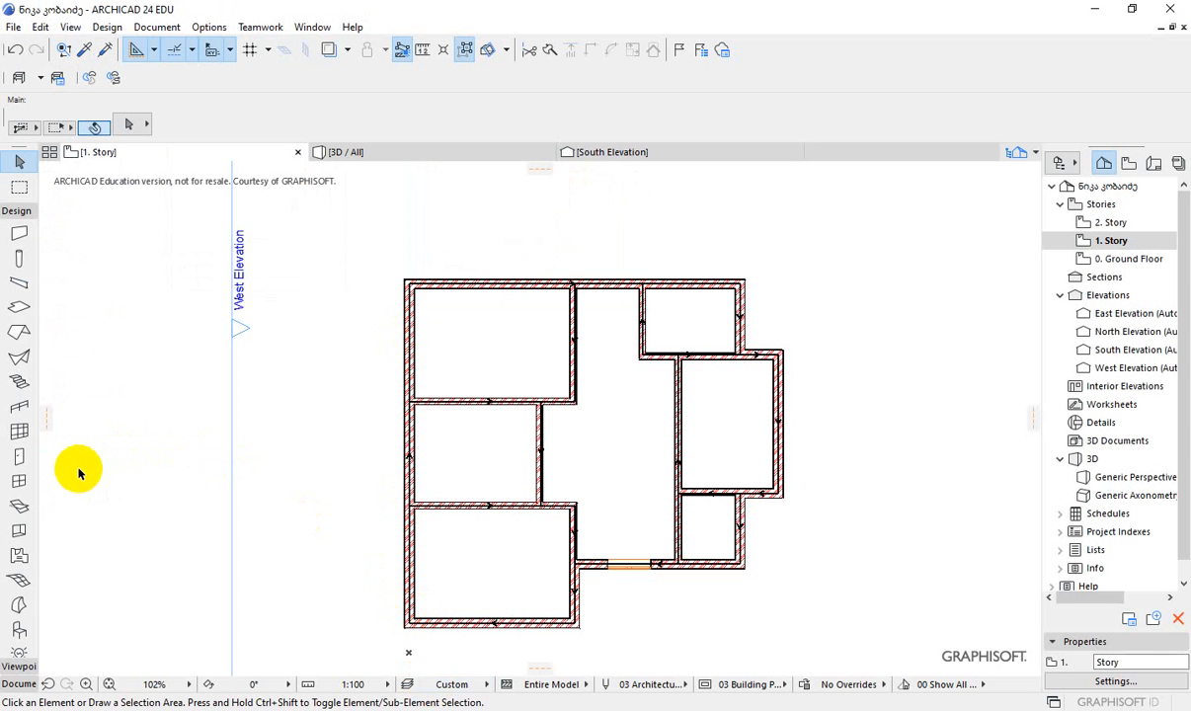
- Back in ARCHICAD, place a 1500 × 1500 Double Window 24 midway along the north exterior wall of the northwest room on 1. Story
click(20, 482)
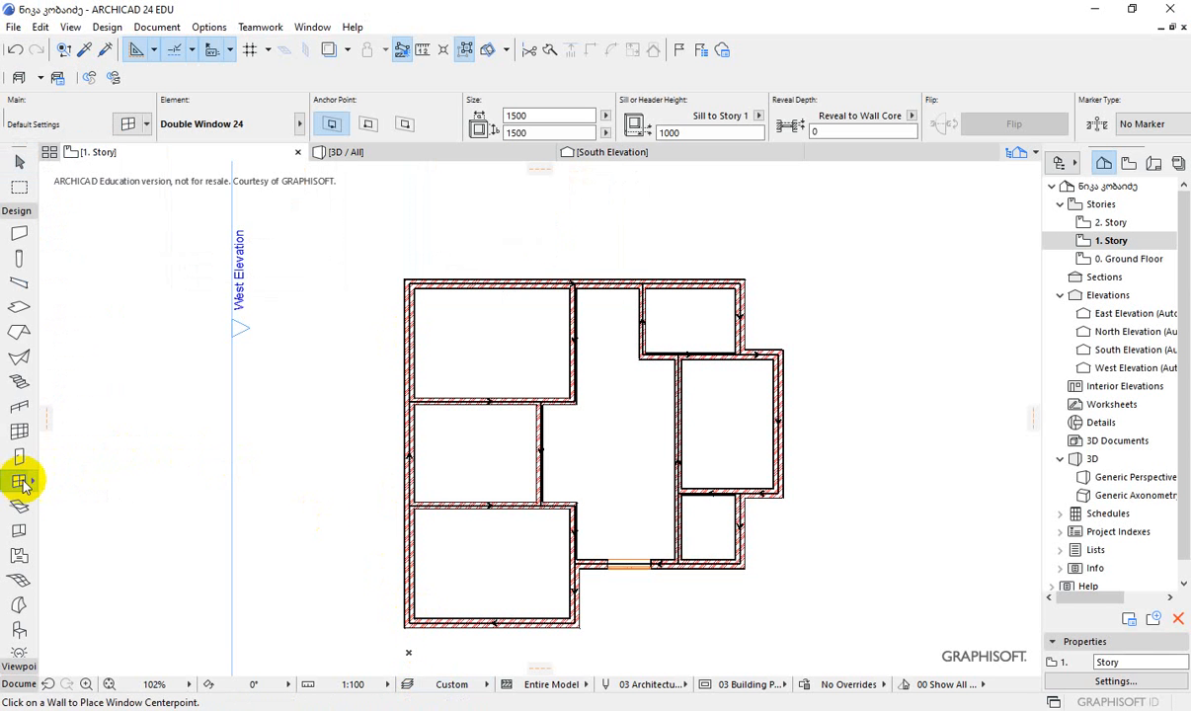
click(489, 281)
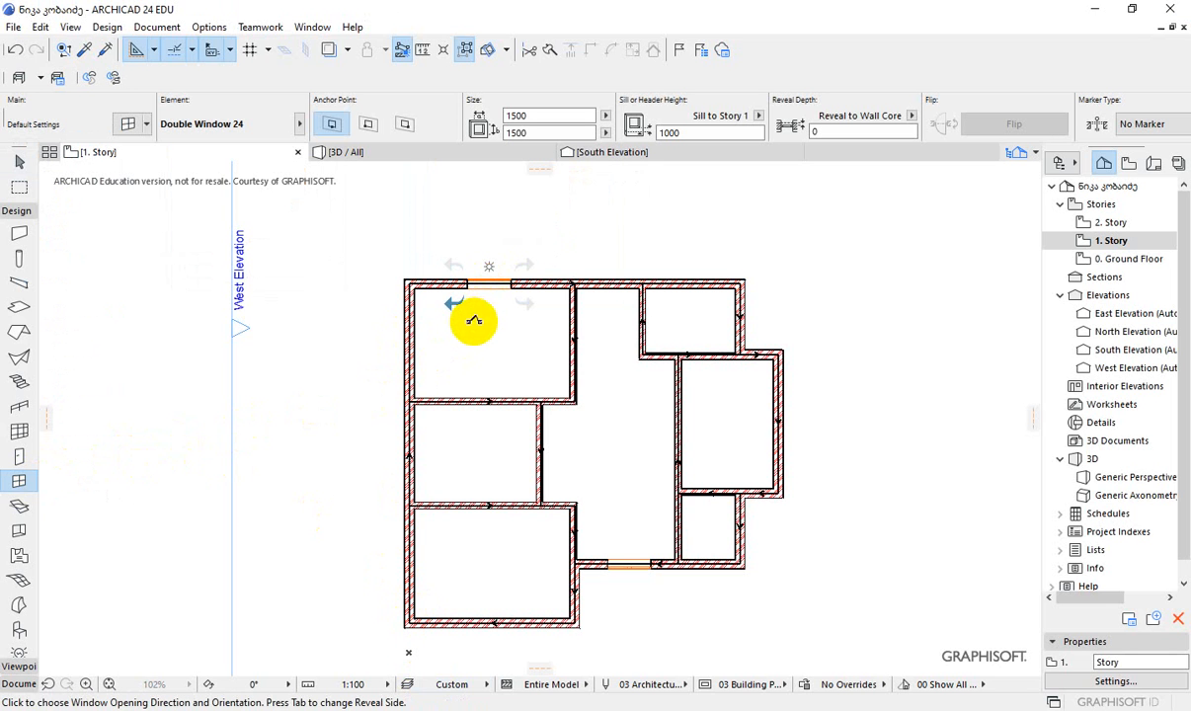
click(464, 323)
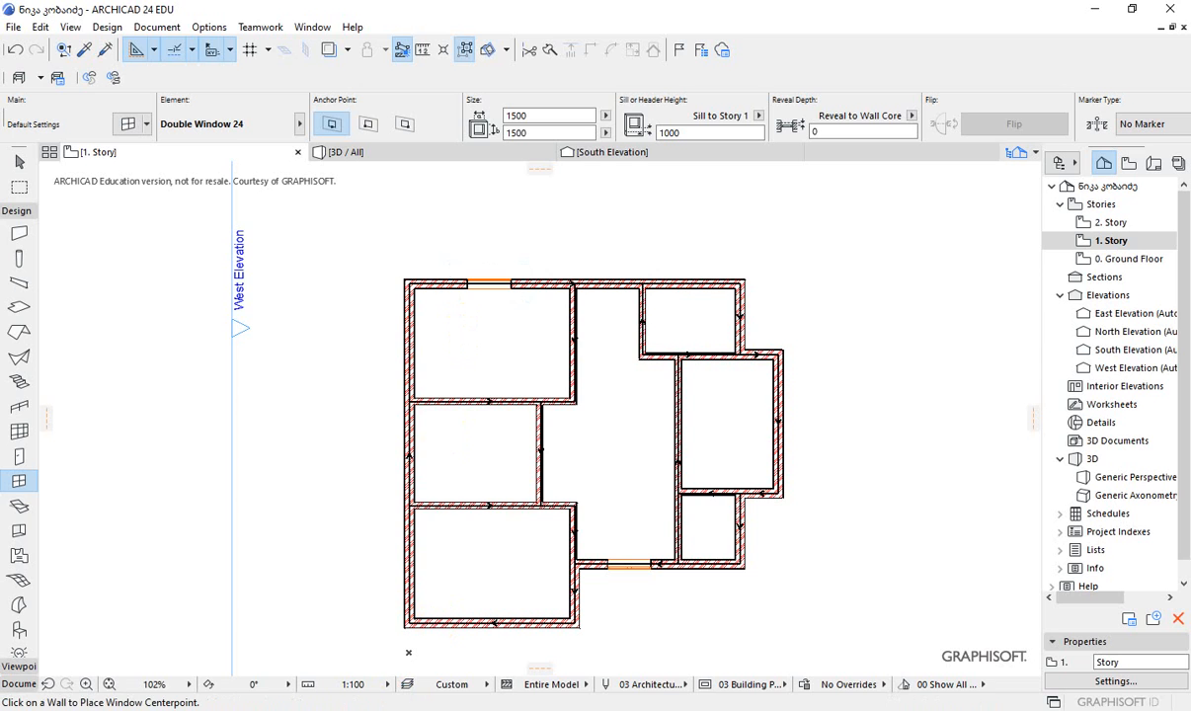
- Switch to File Explorer and examine the ფასადი-3 image in the ფასადი folder for the upper-storey window types and positions
click(185, 708)
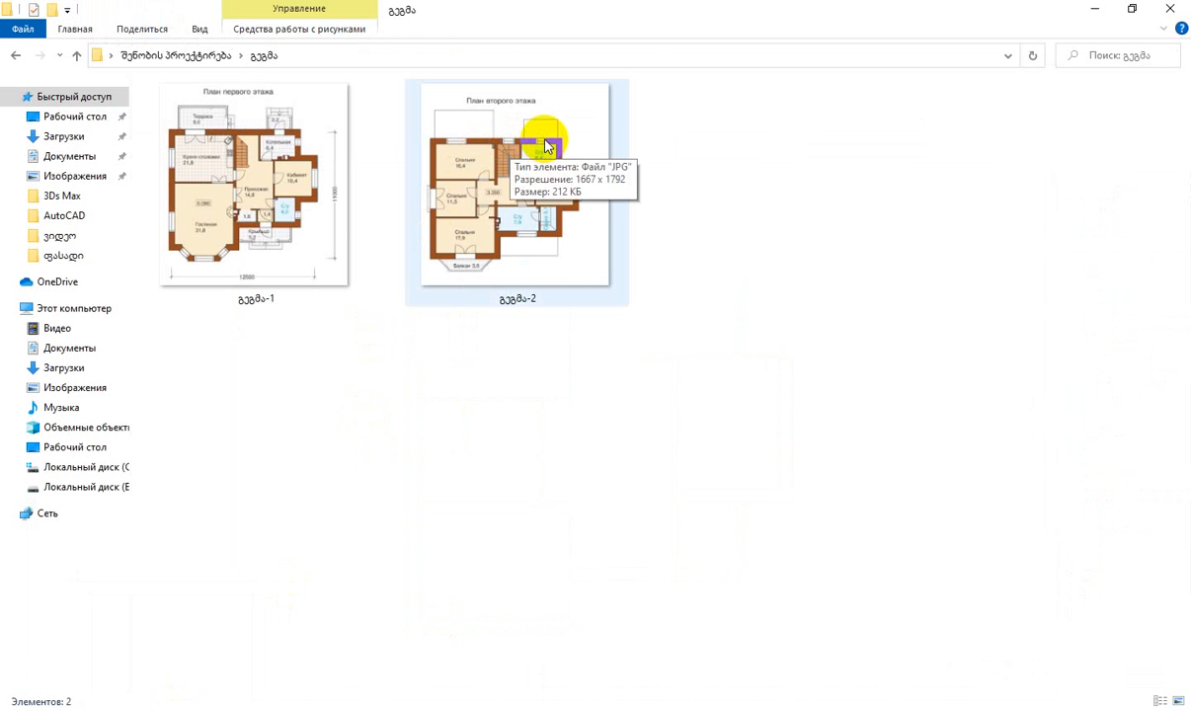
click(15, 55)
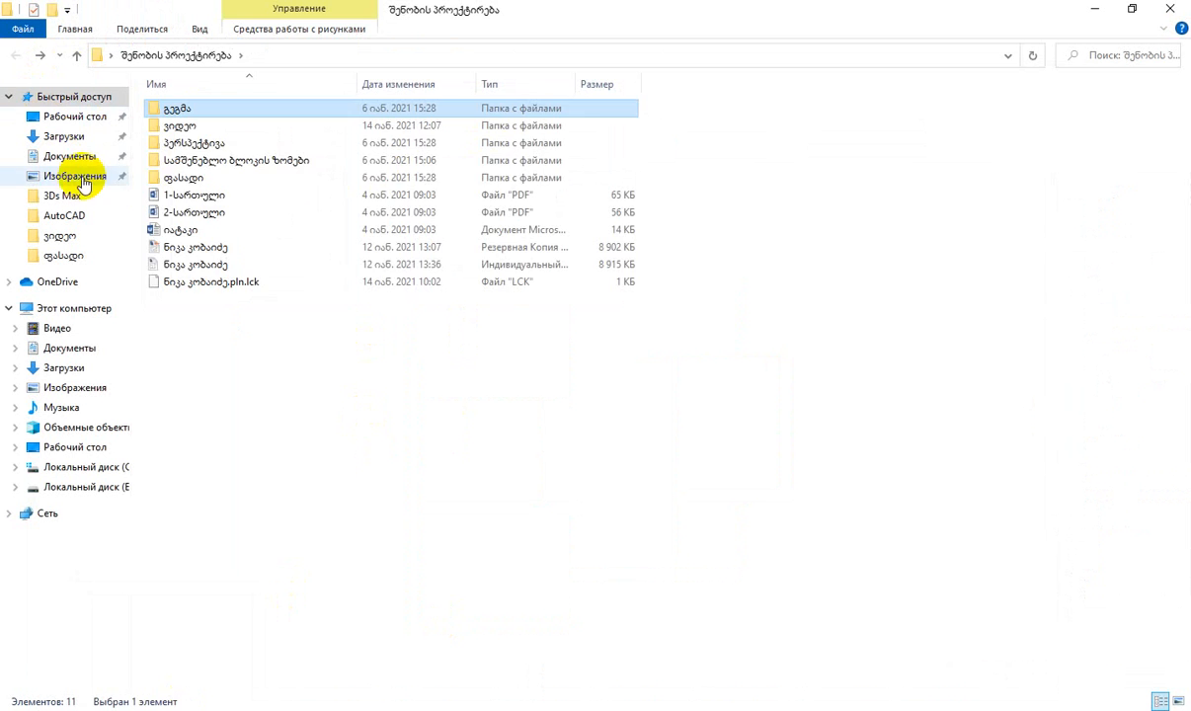
double_click(183, 178)
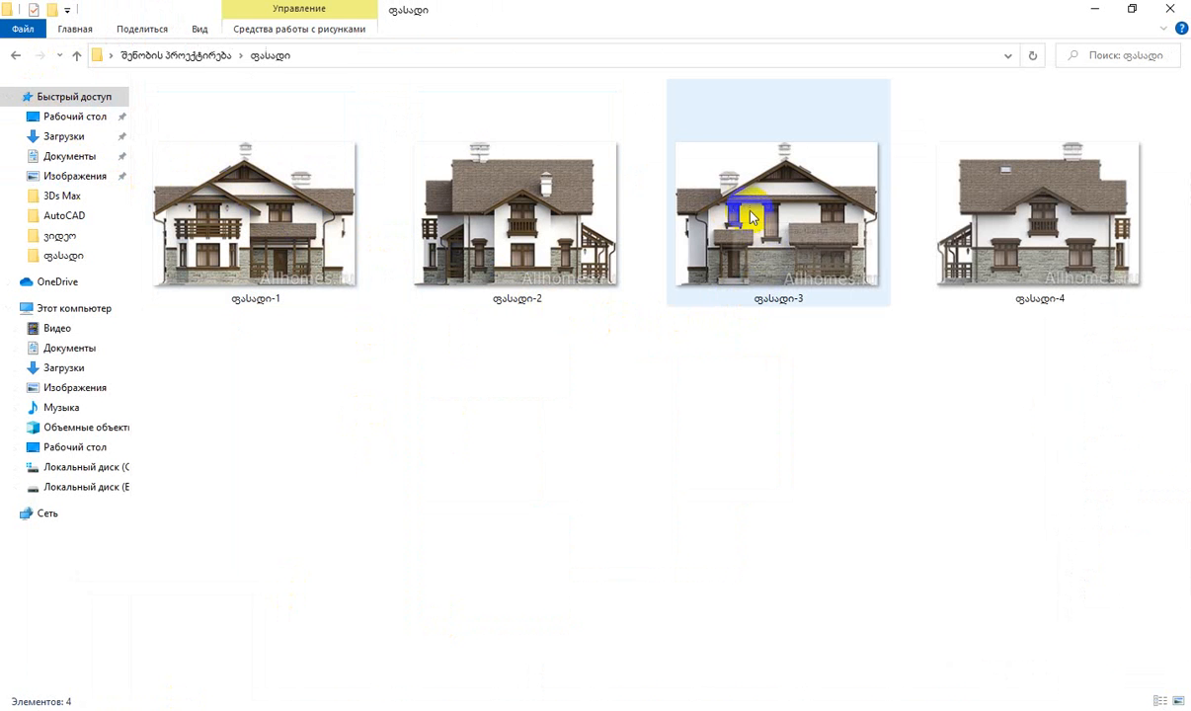
click(780, 222)
double_click(780, 222)
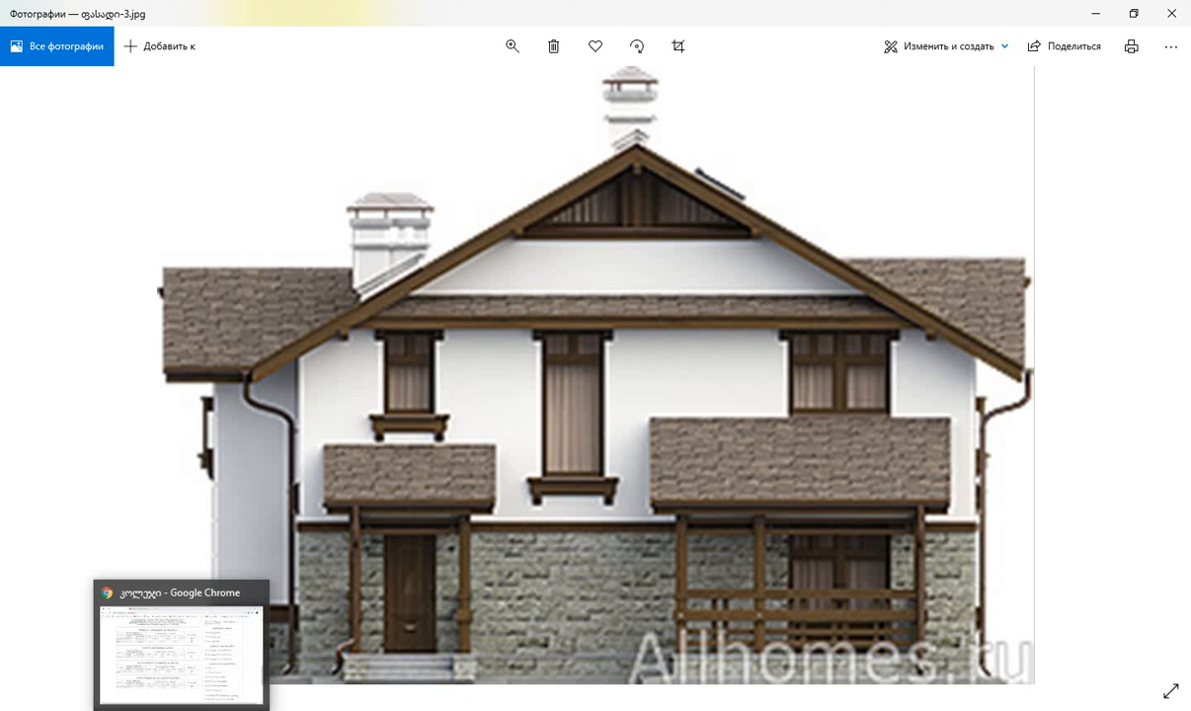
click(159, 710)
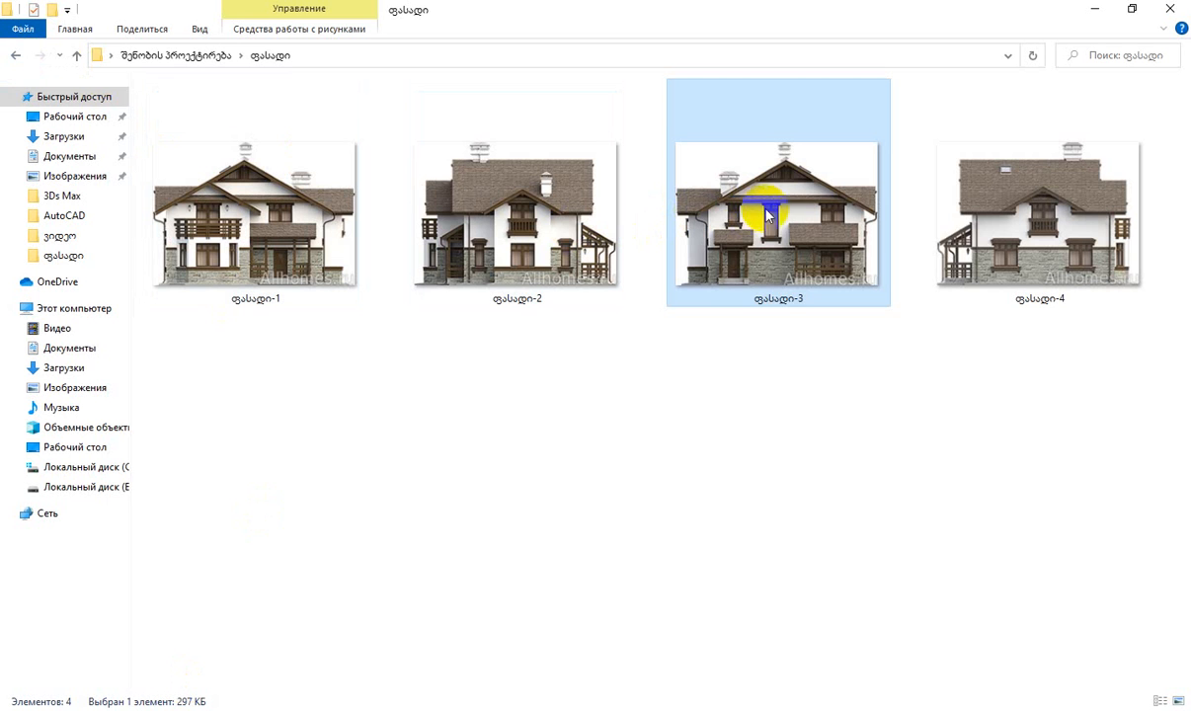
mouse_move(780, 245)
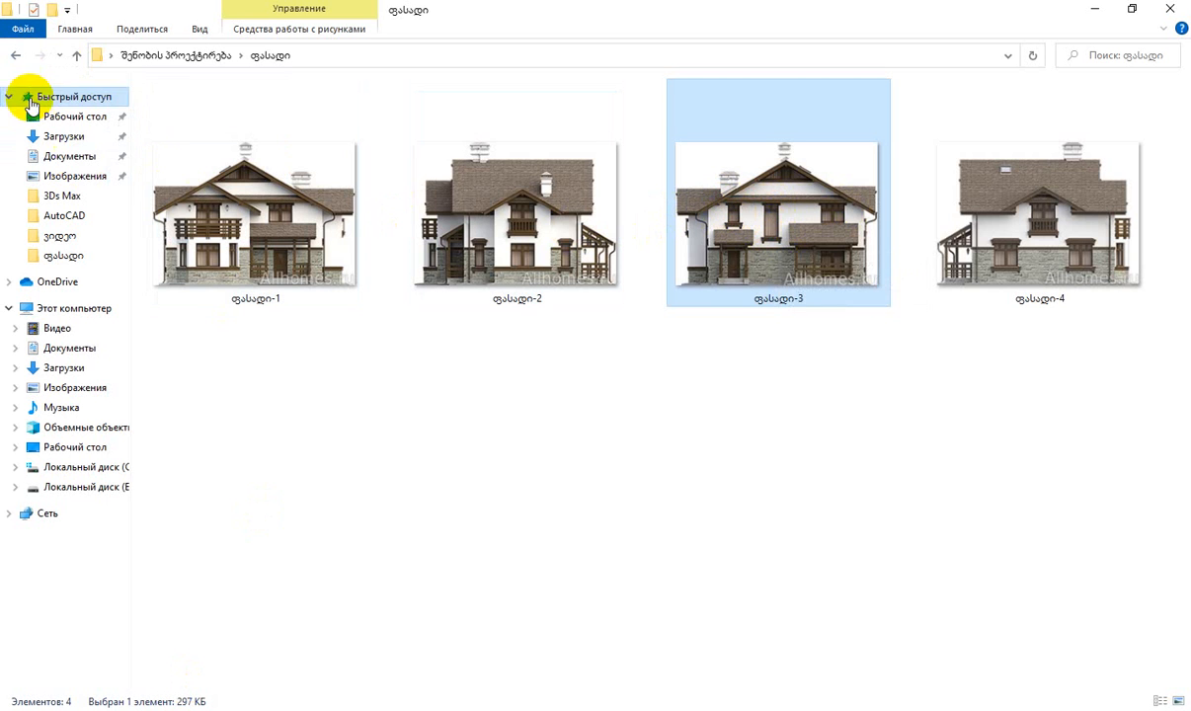
- Check the second-floor plan გეგმა-2 in the გეგმა folder for the window positions along the north wall
click(15, 57)
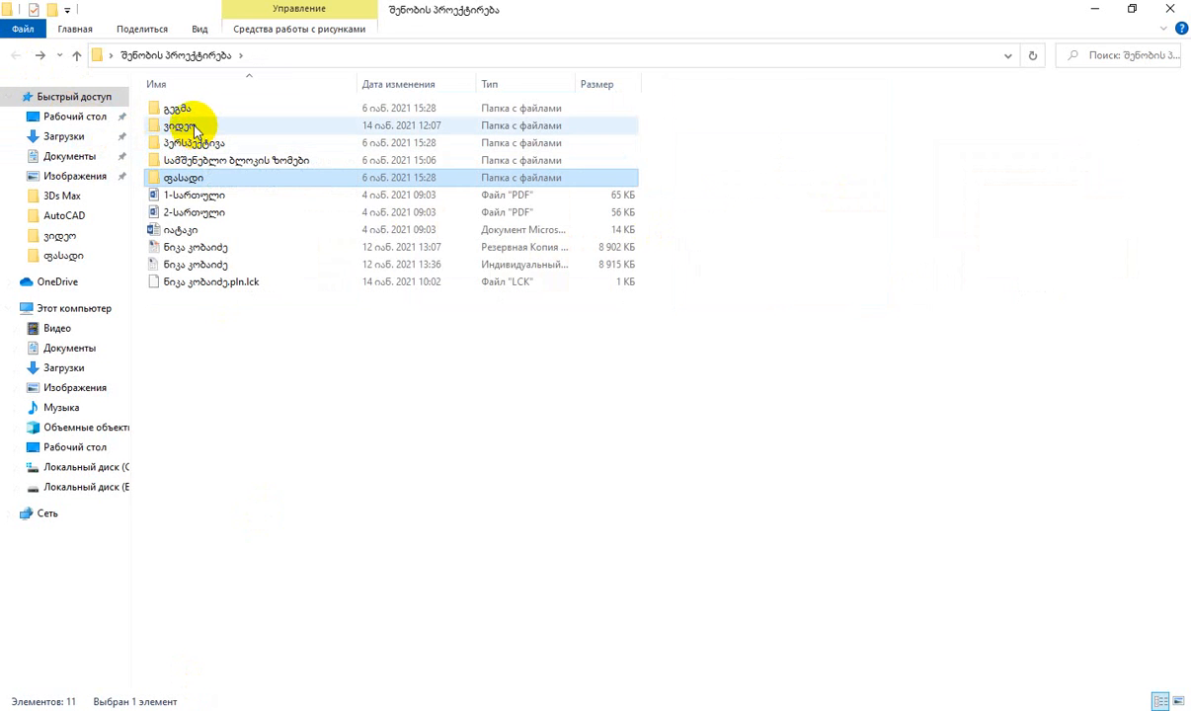
double_click(179, 109)
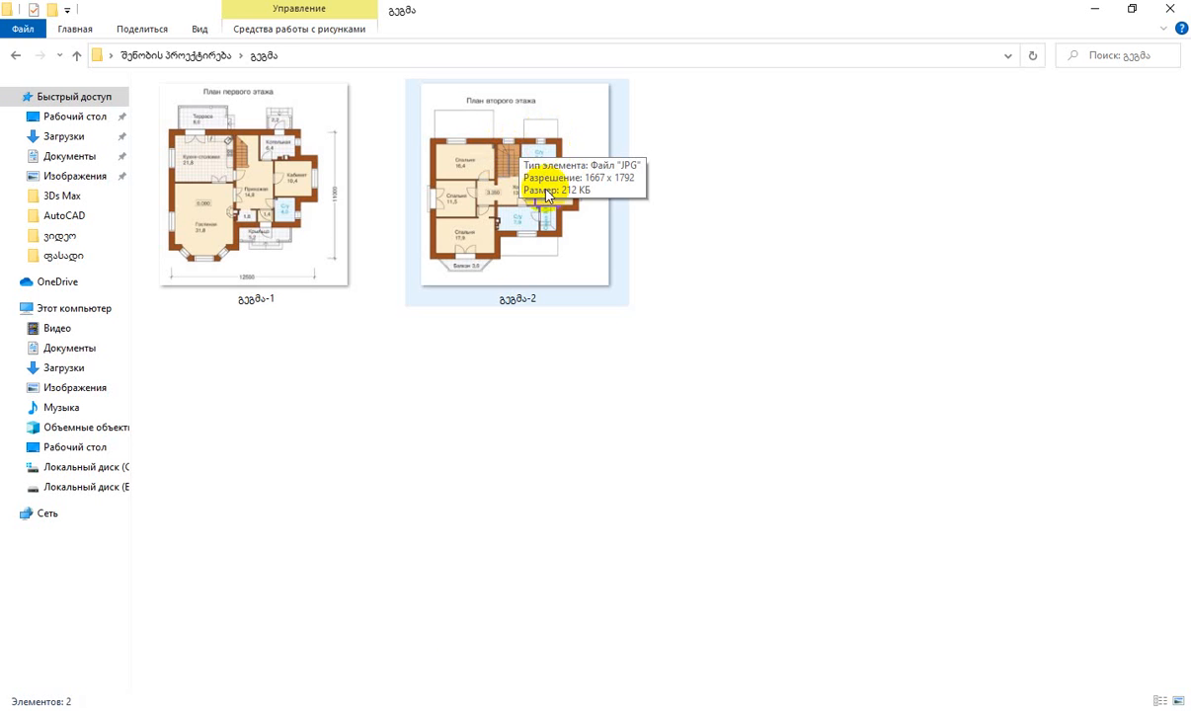
double_click(538, 150)
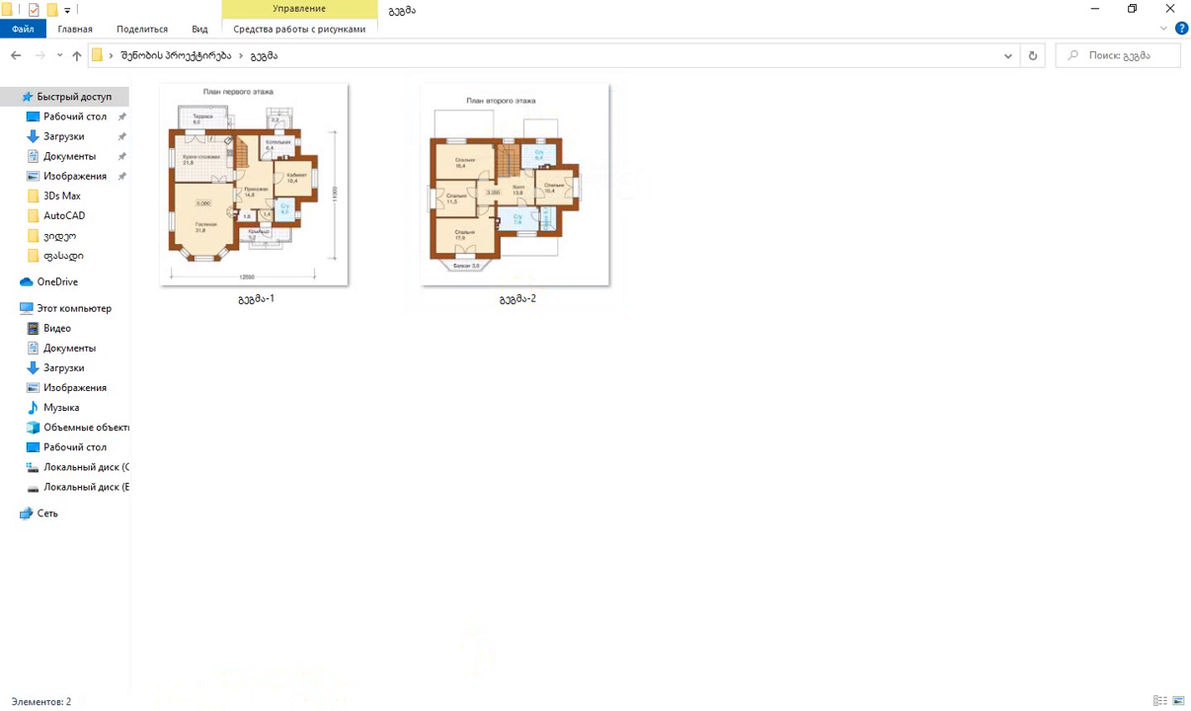
mouse_move(181, 710)
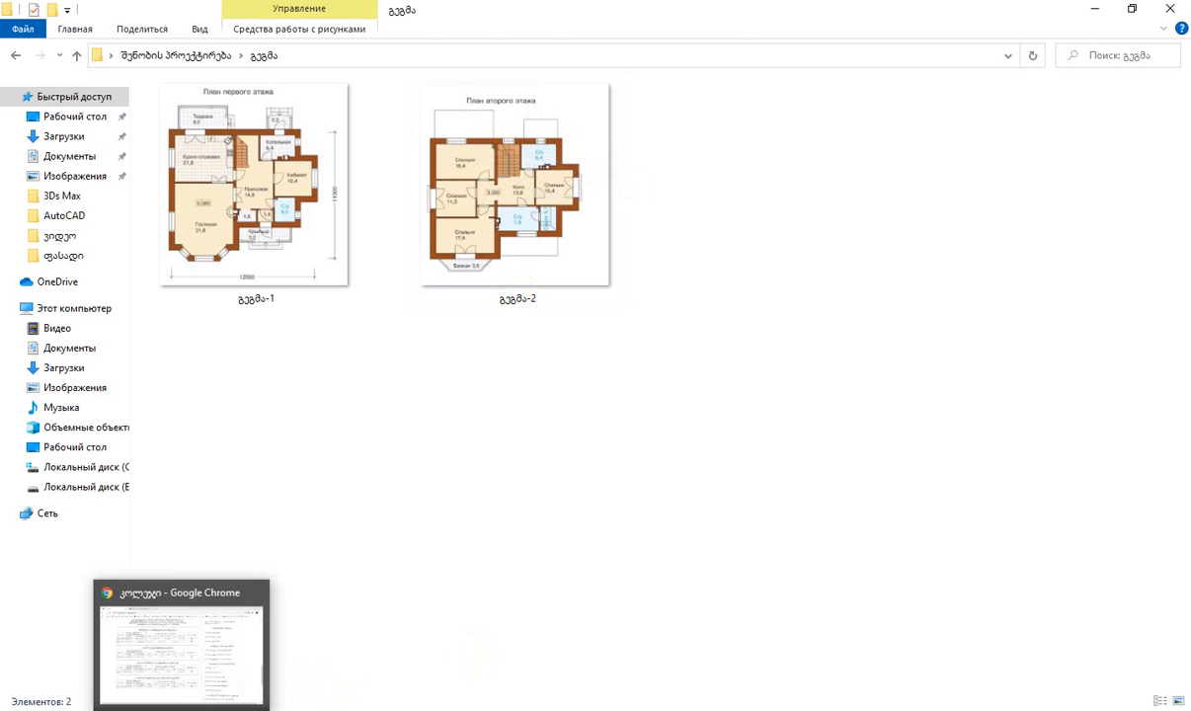
- Switch to ARCHICAD, choose Window 24 from Basic Windows 24 as the default window and give it an upper transom
click(420, 710)
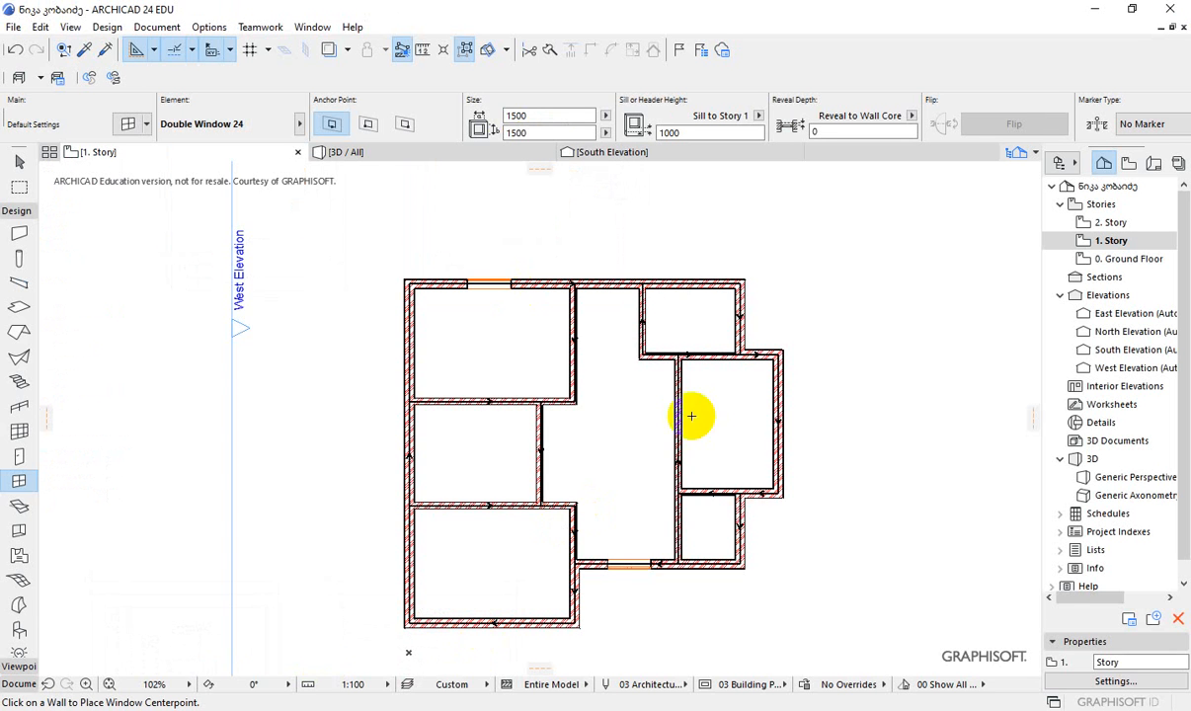
middle_drag(692, 322, 619, 337)
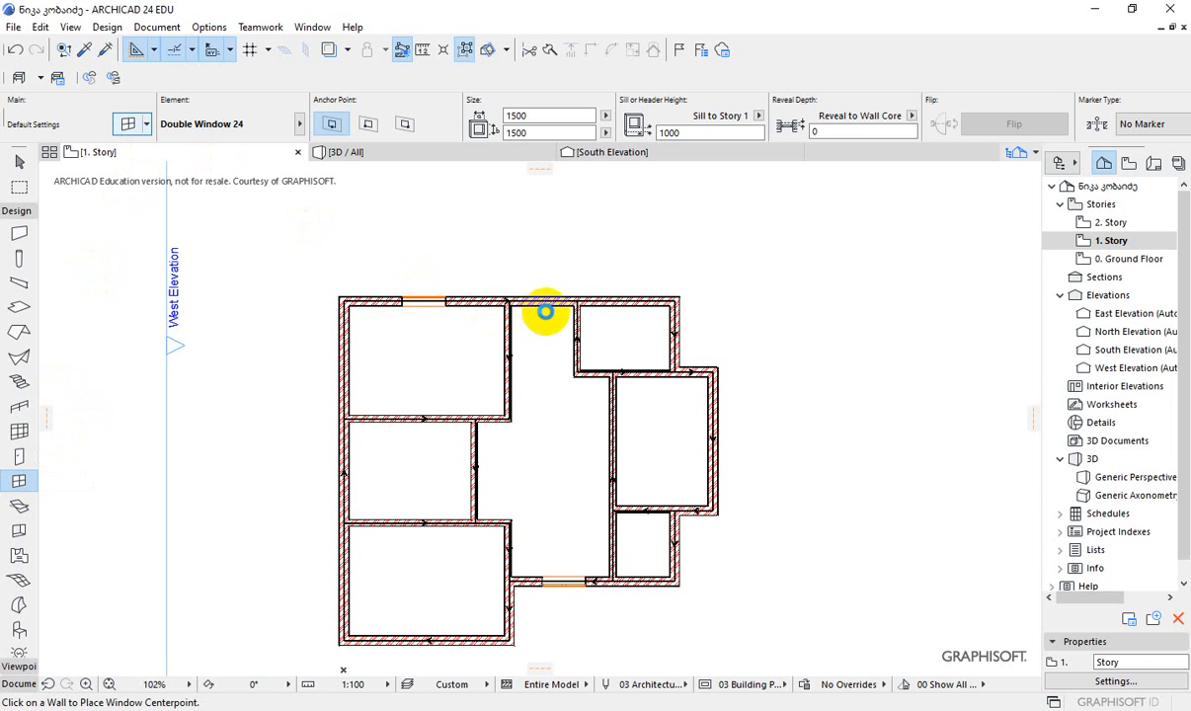
key(ctrl+t)
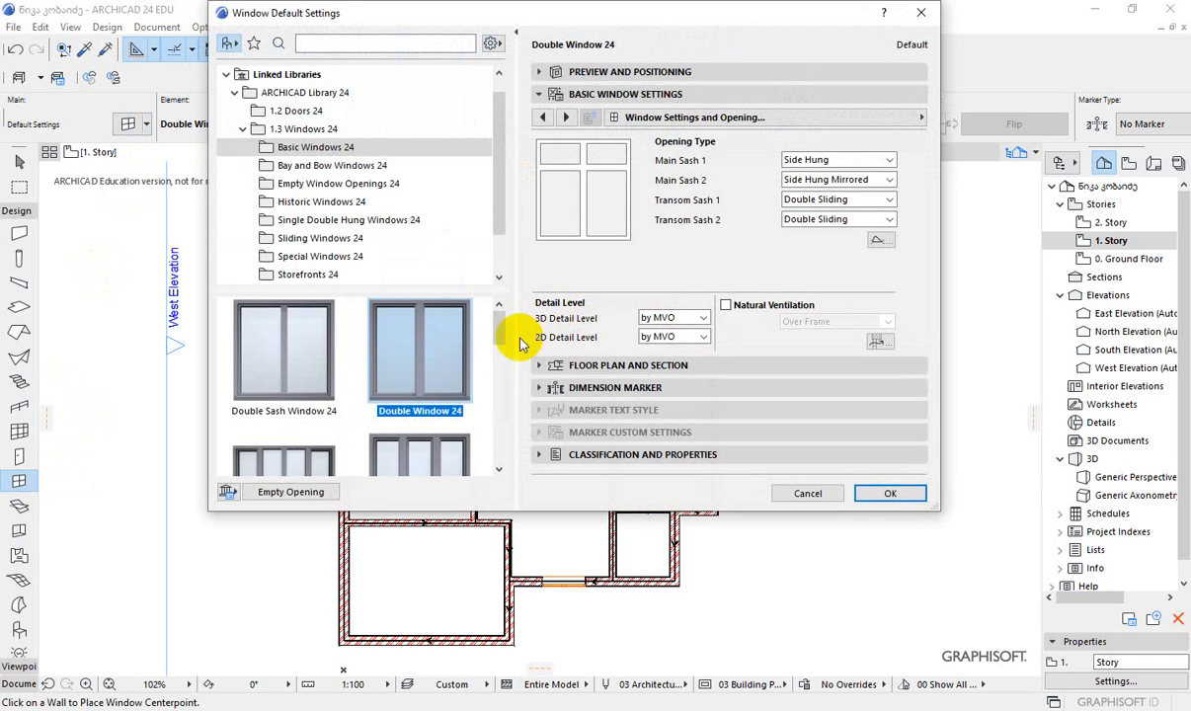
drag(500, 330, 486, 452)
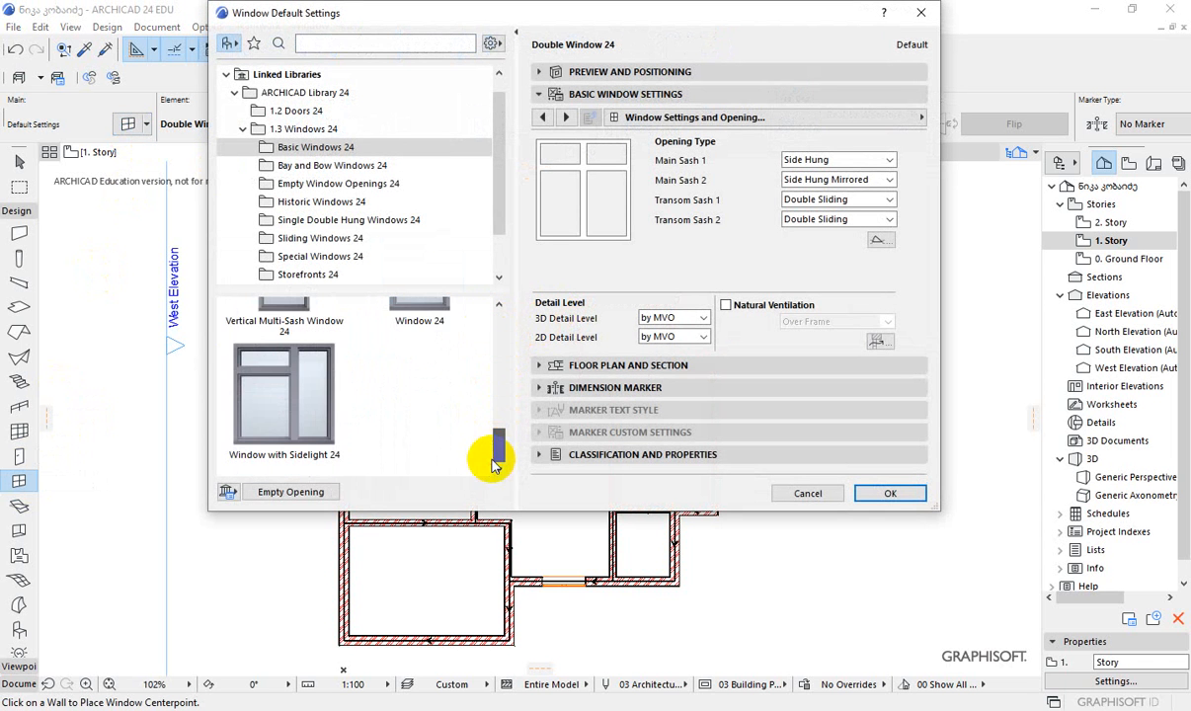
click(425, 325)
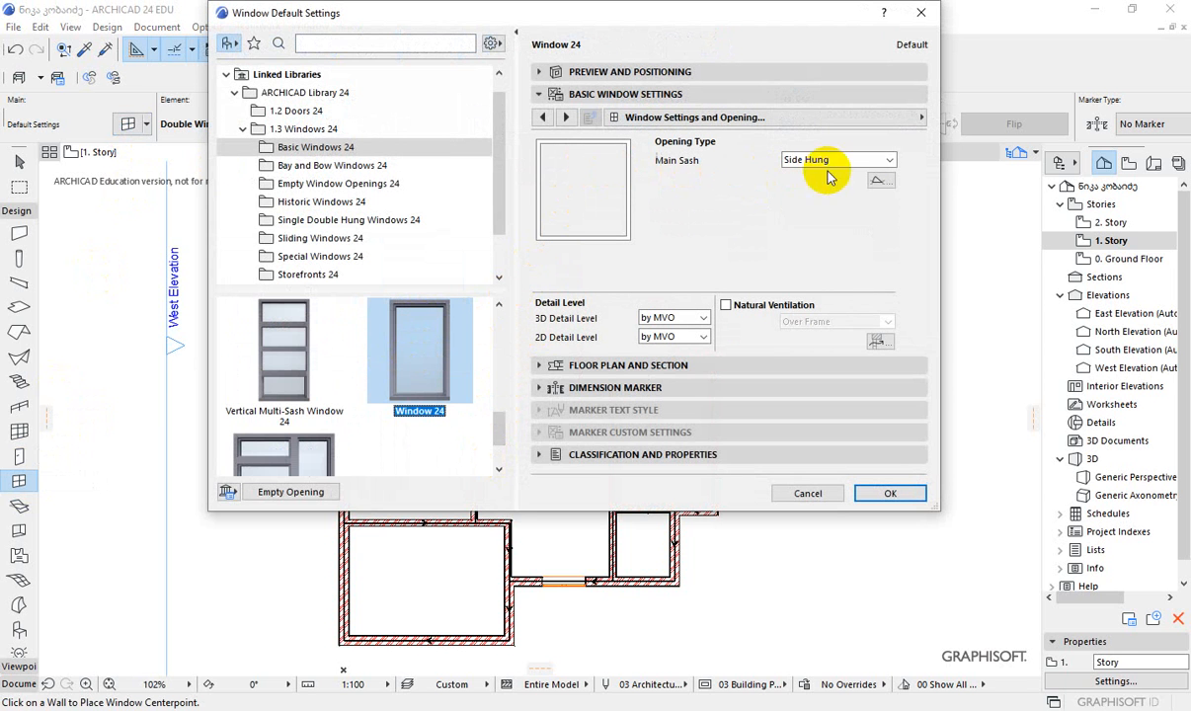
click(919, 117)
click(978, 136)
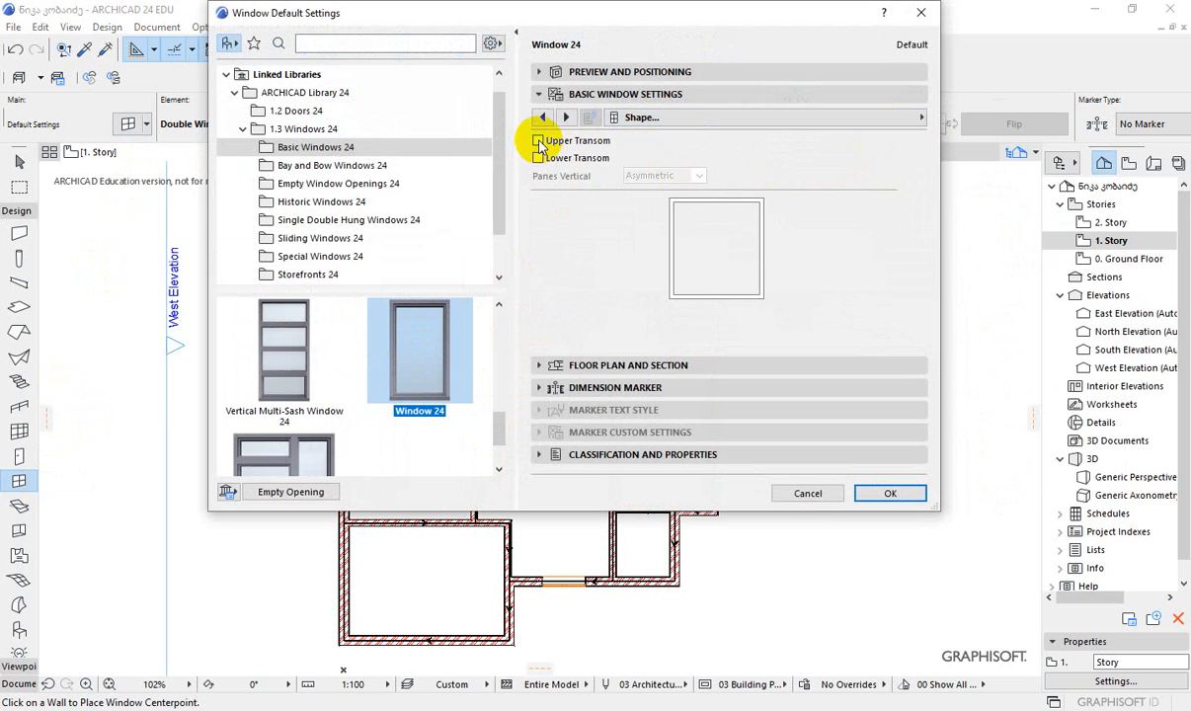
click(538, 141)
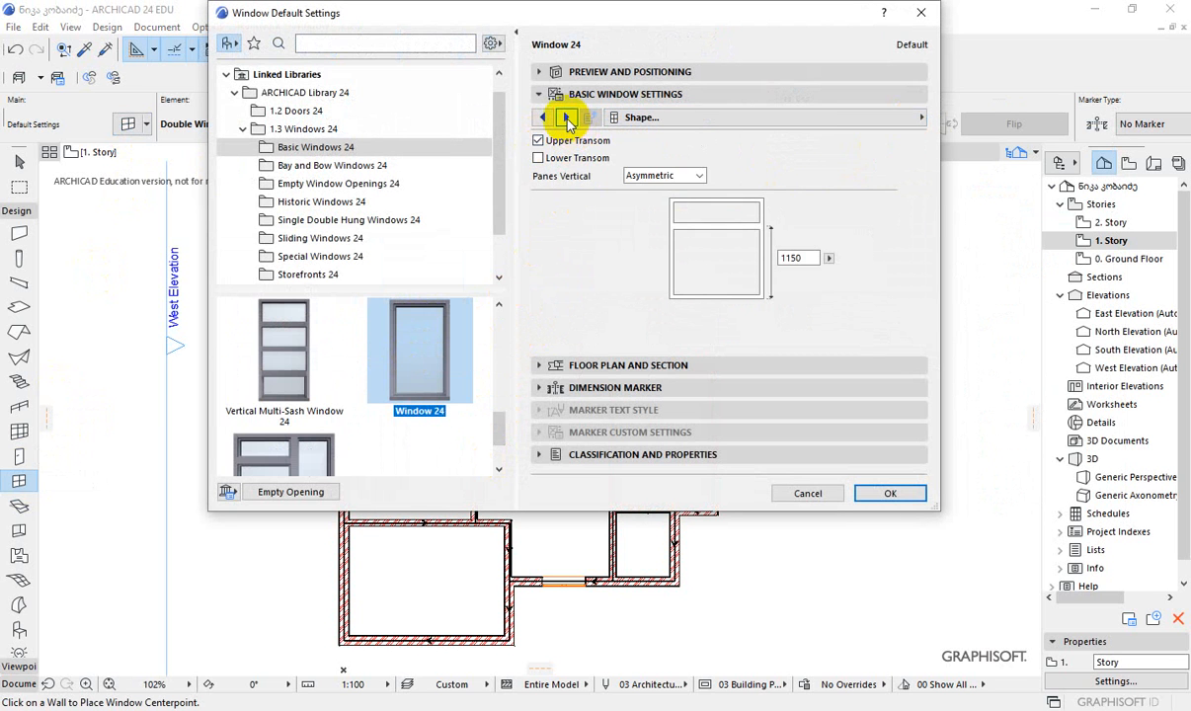
- Set the default window's transom sash opening type to Double Sliding and accept the window settings
click(566, 118)
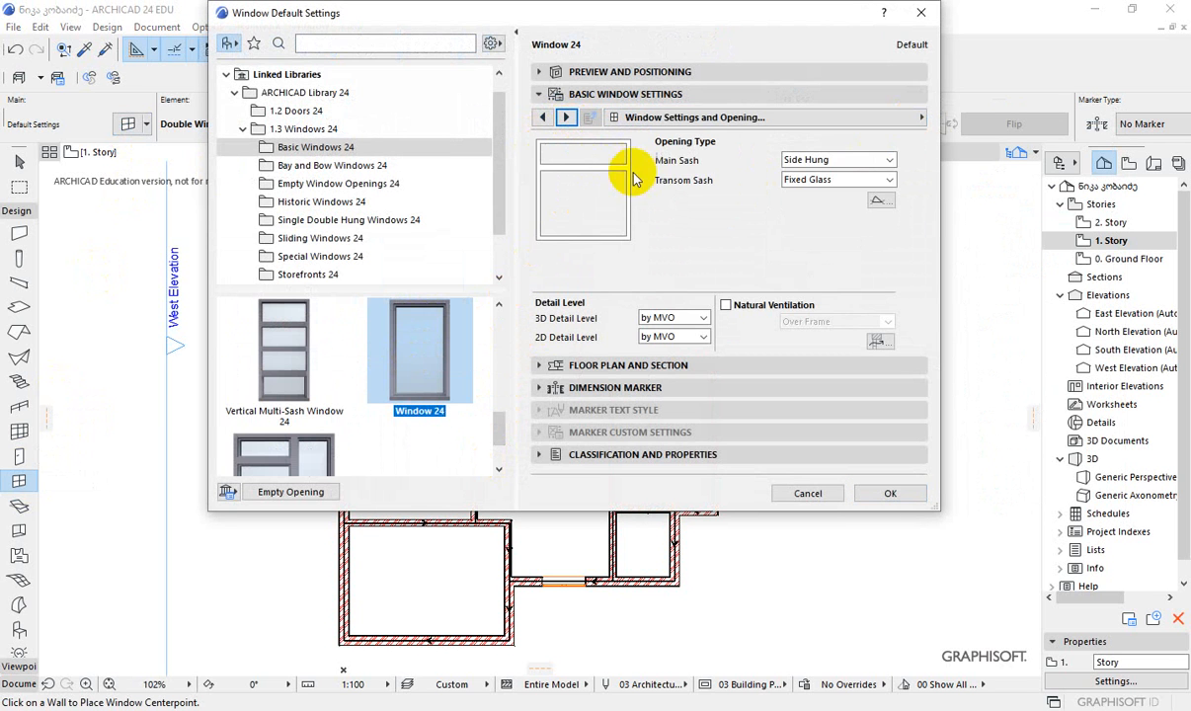
click(796, 182)
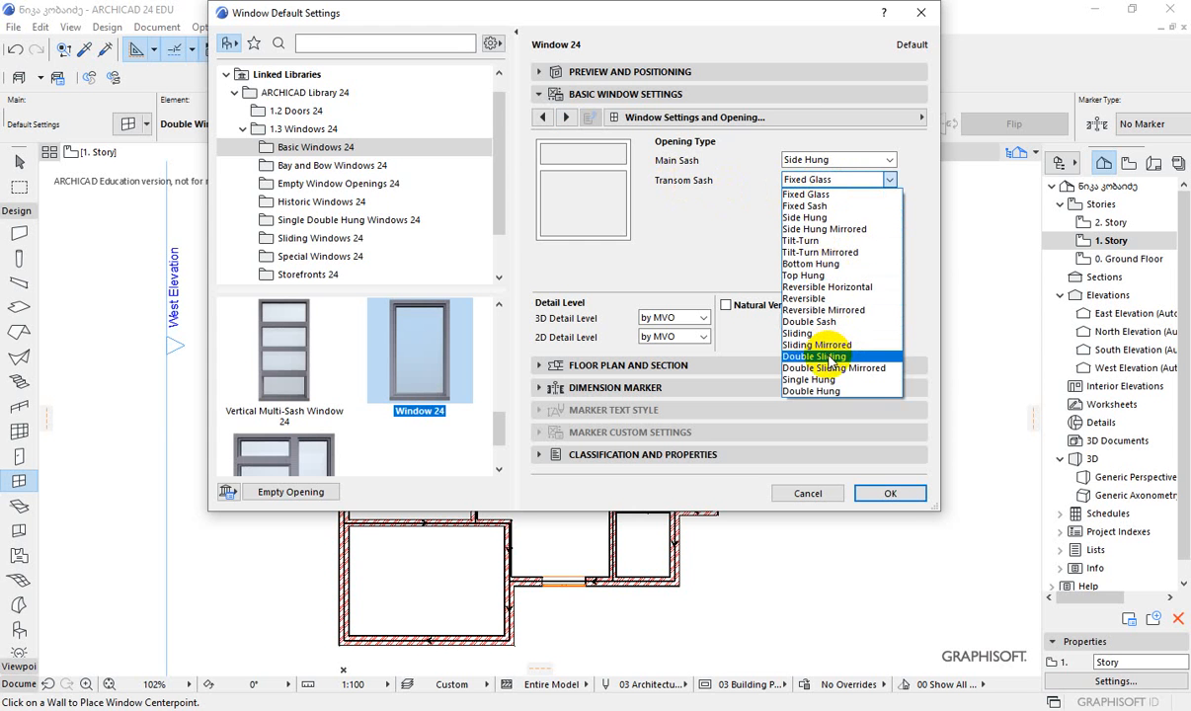
click(832, 357)
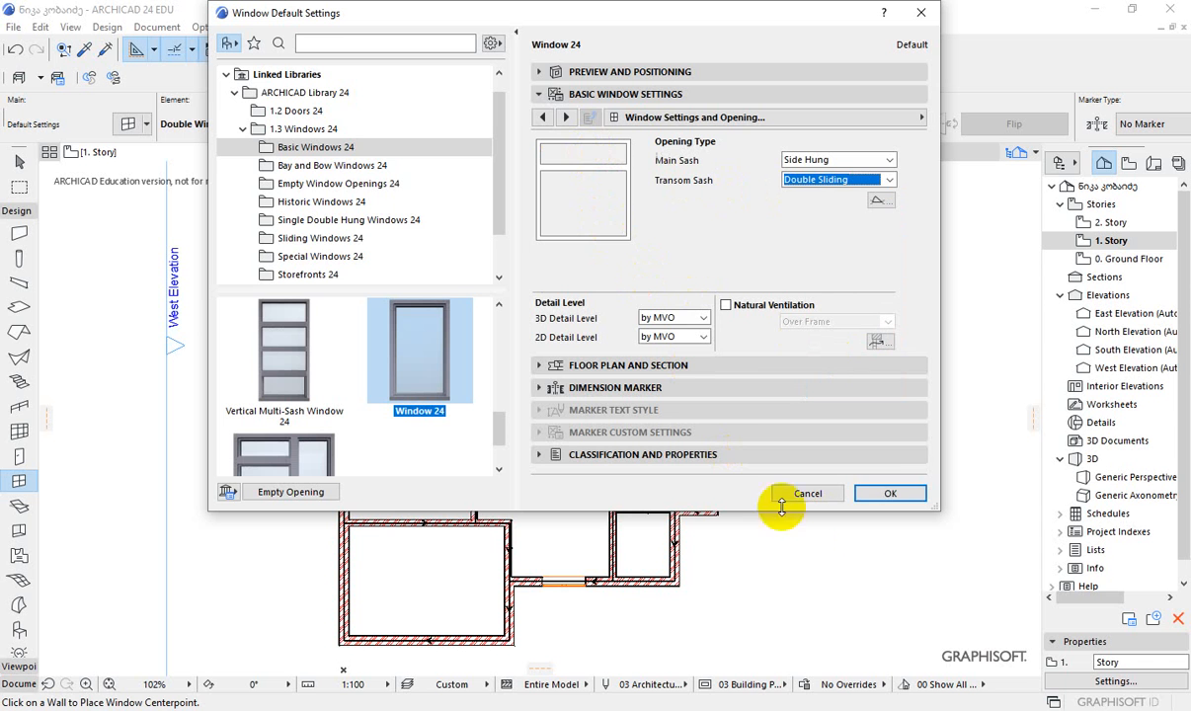
click(891, 493)
- Place two 900 × 1500 Window 24 windows in the north exterior wall, at the central hall and the northeast room, opening inward
scroll(553, 237, up, 3)
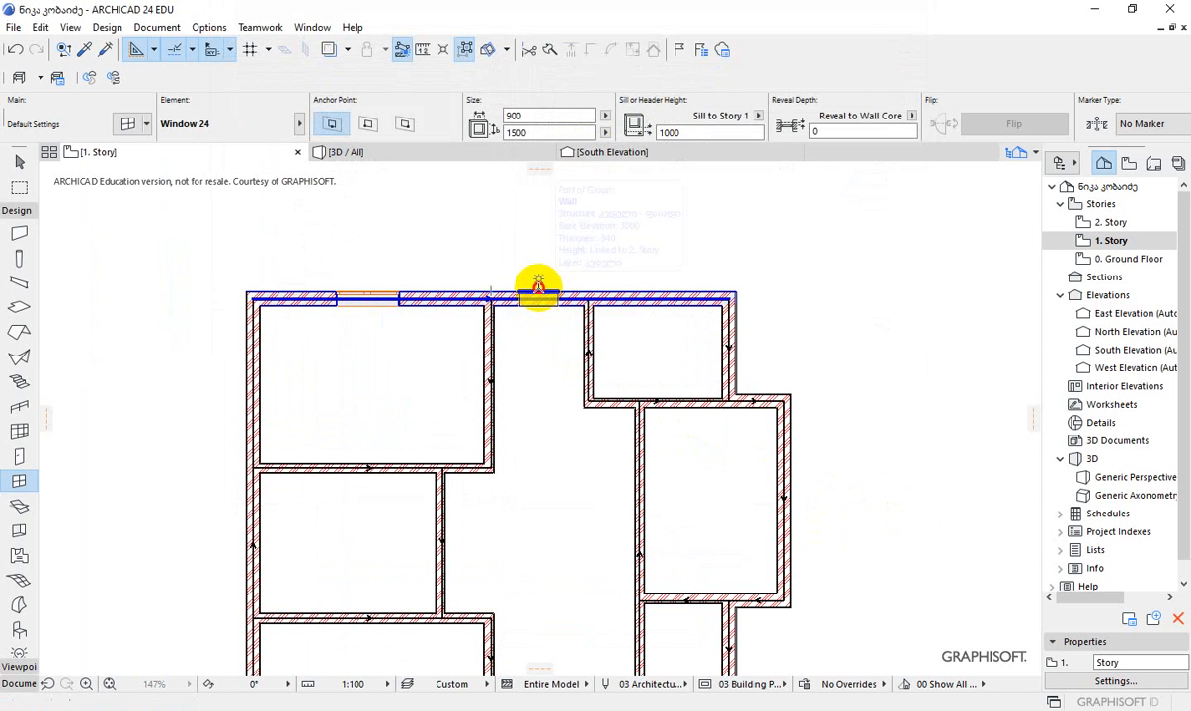
click(539, 292)
click(578, 321)
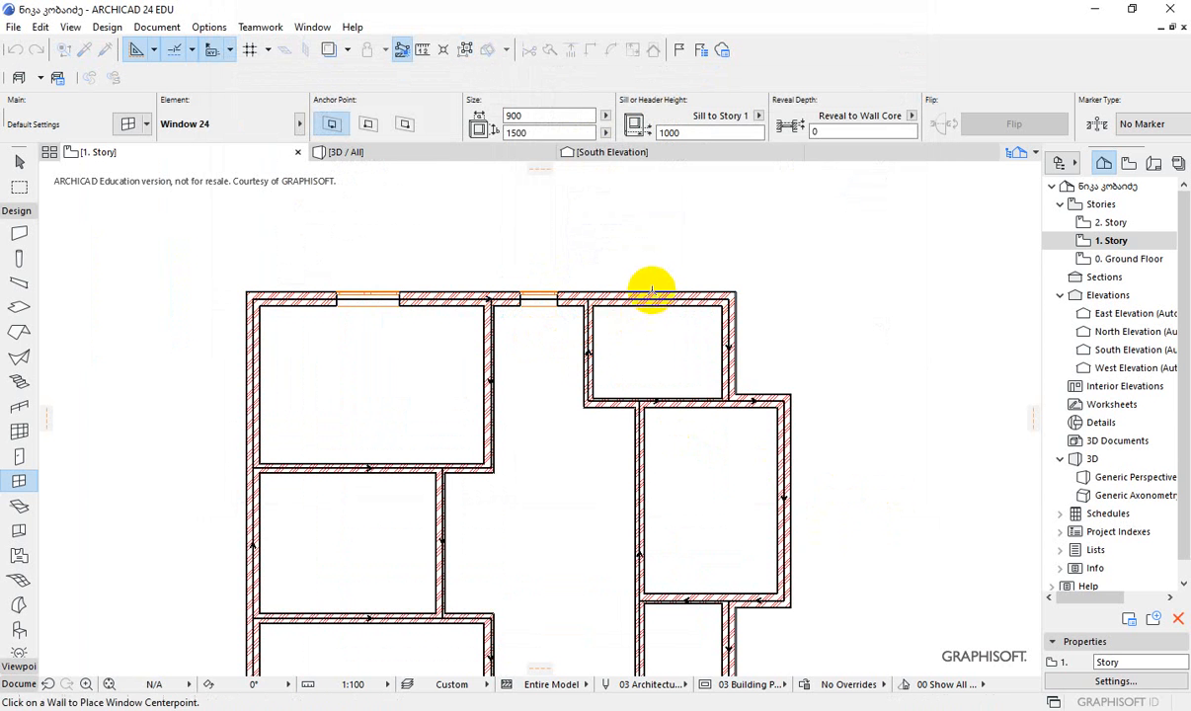
click(656, 292)
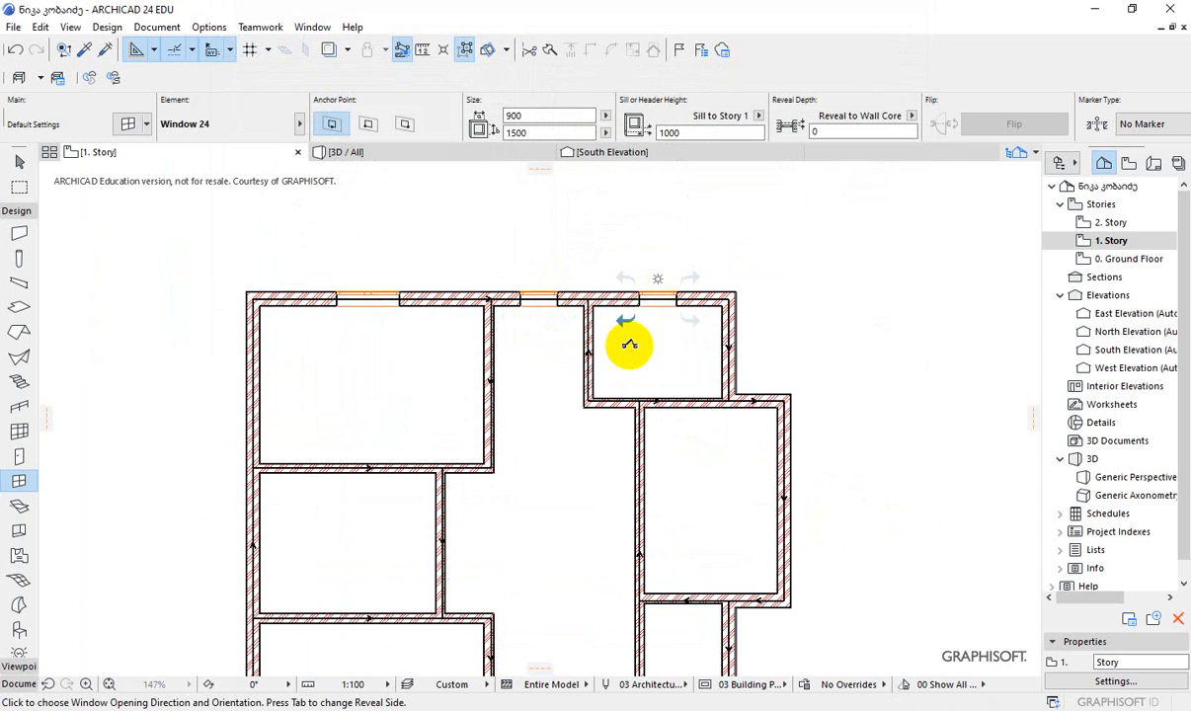
click(673, 316)
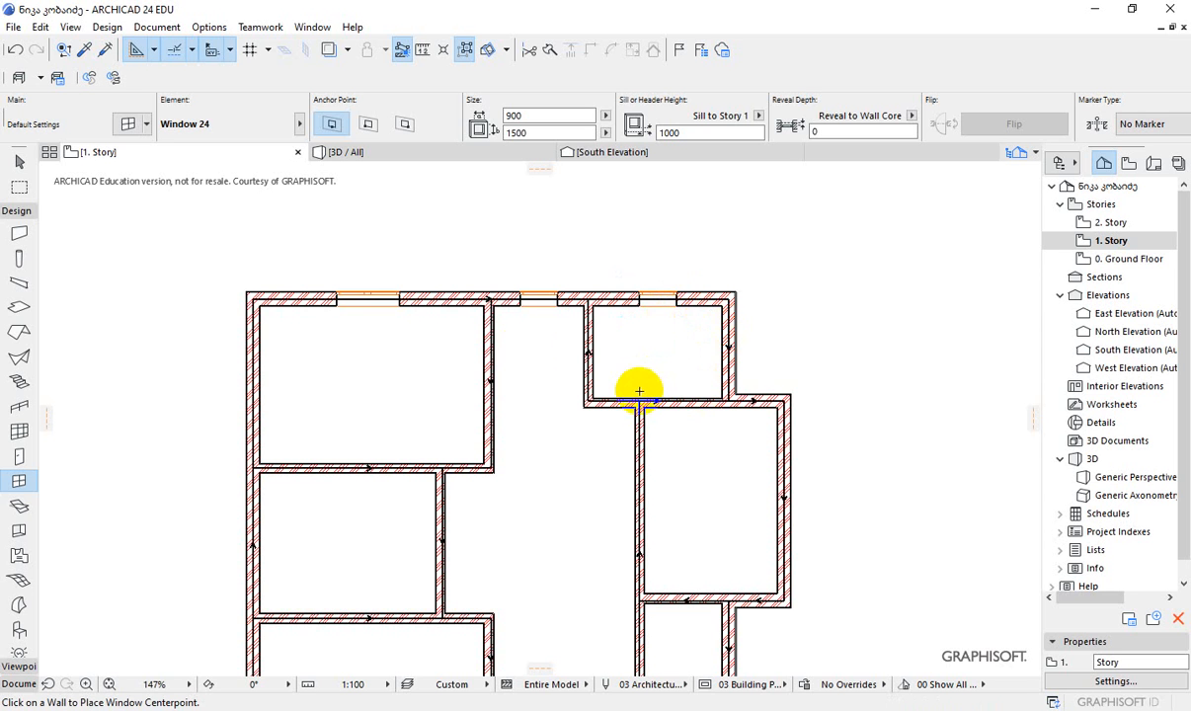
click(18, 162)
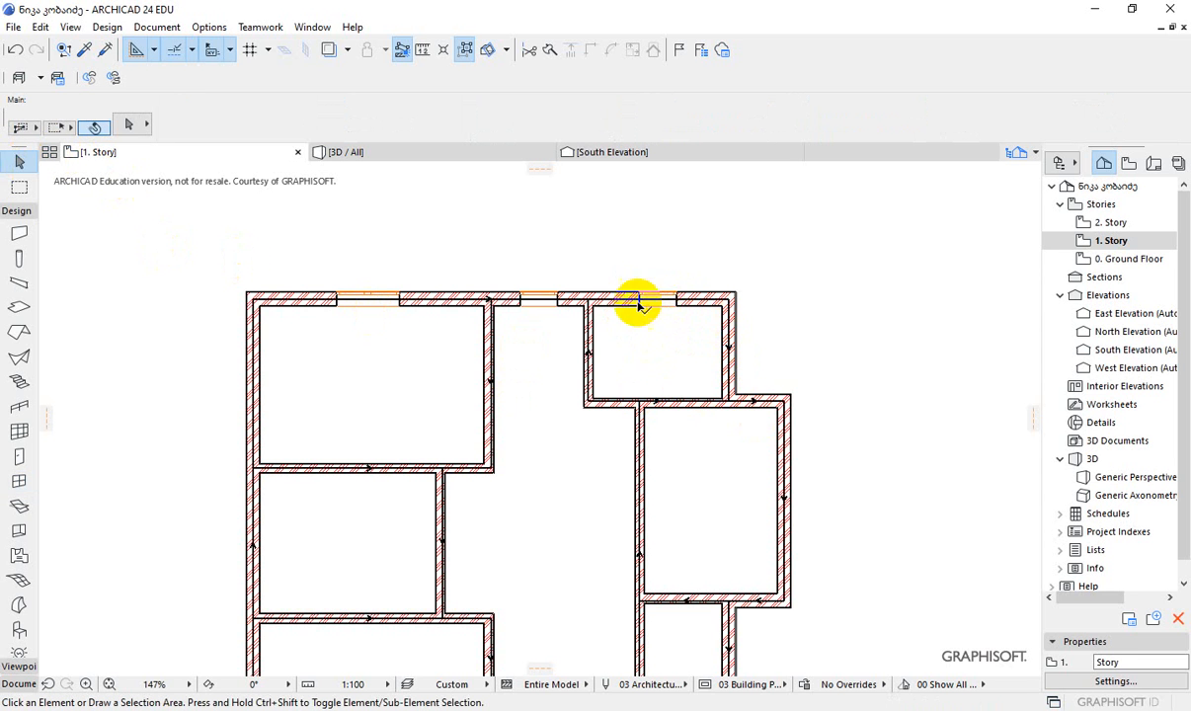
- Examine the upper-storey windows of the north wall in the 3D perspective view
middle_drag(550, 358, 557, 362)
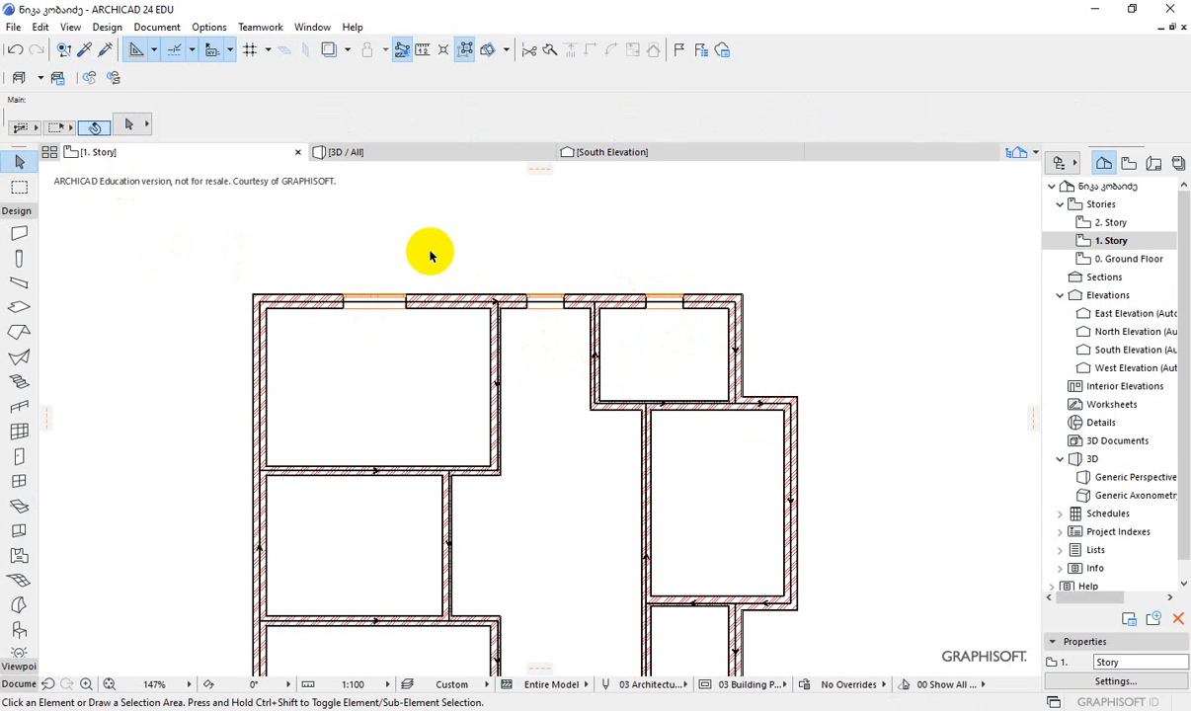
click(441, 153)
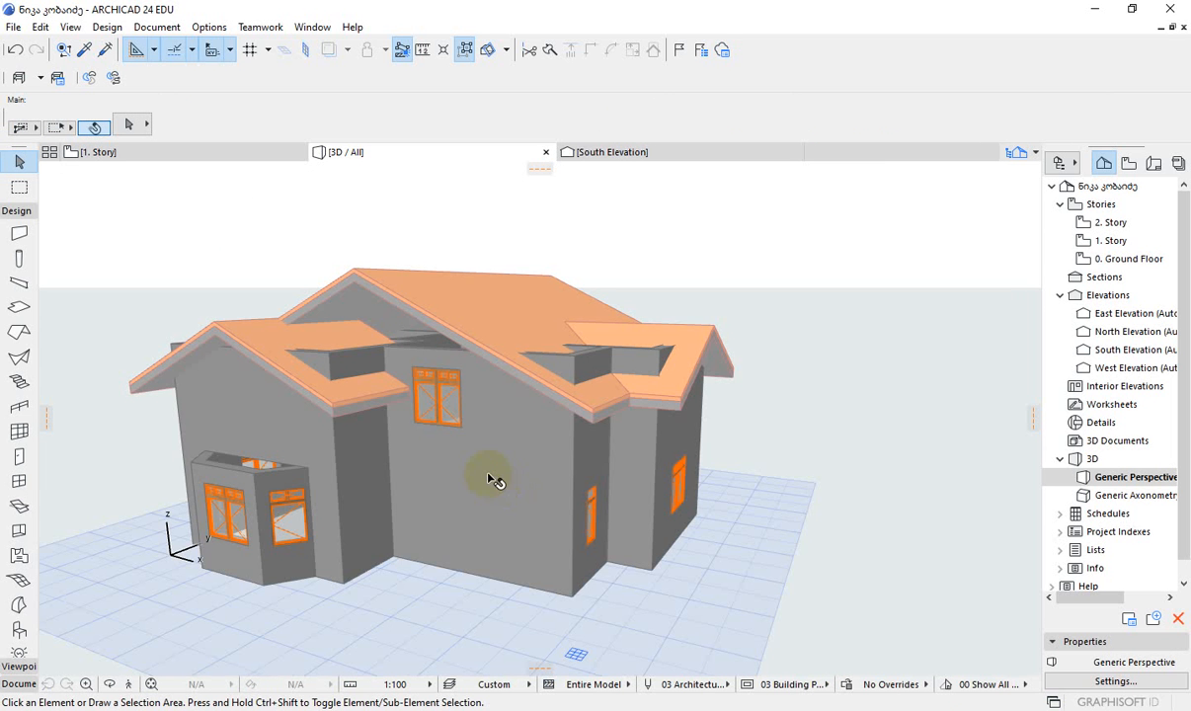
drag(461, 454, 497, 504)
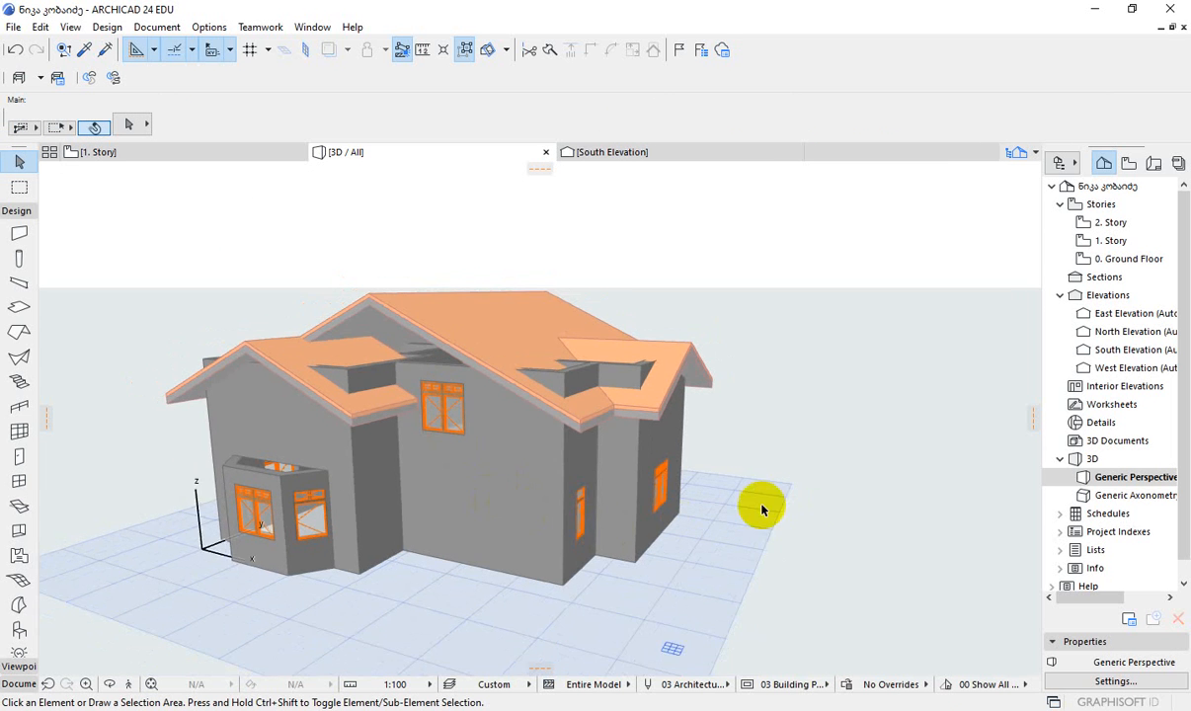
drag(761, 510, 604, 327)
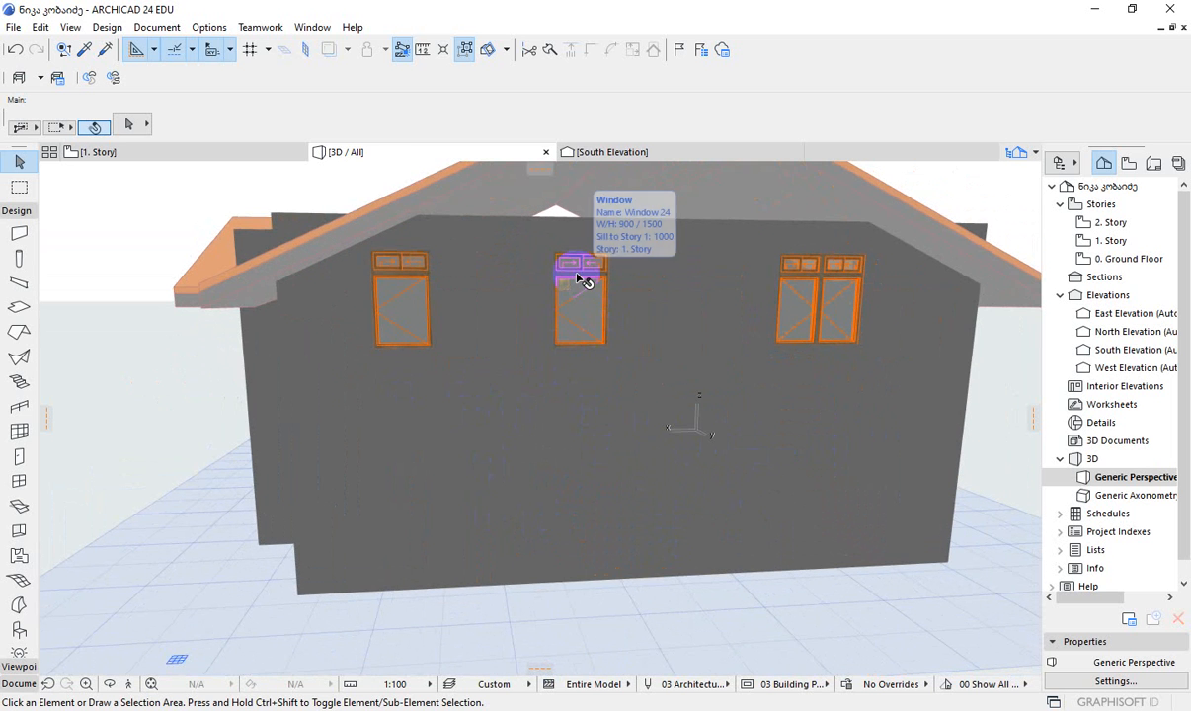
click(400, 348)
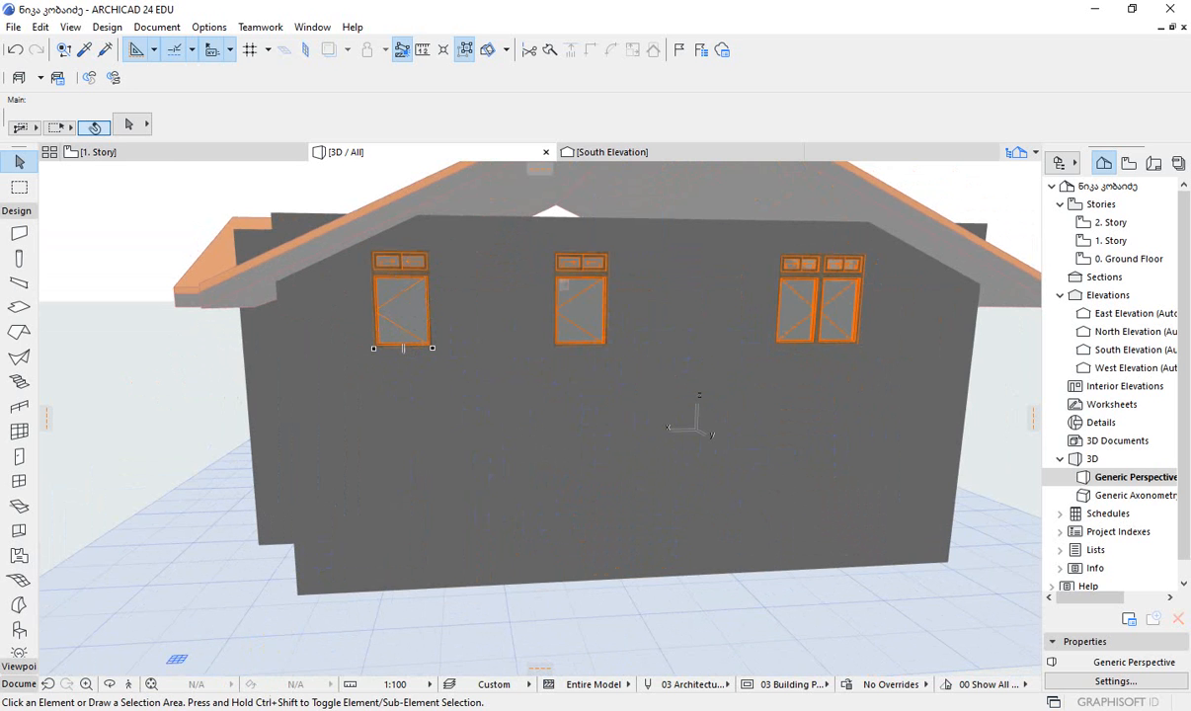
- Switch to the ფასადი-3 image in Photos and compare its upper-storey window proportions with the model
key(alt+Tab)
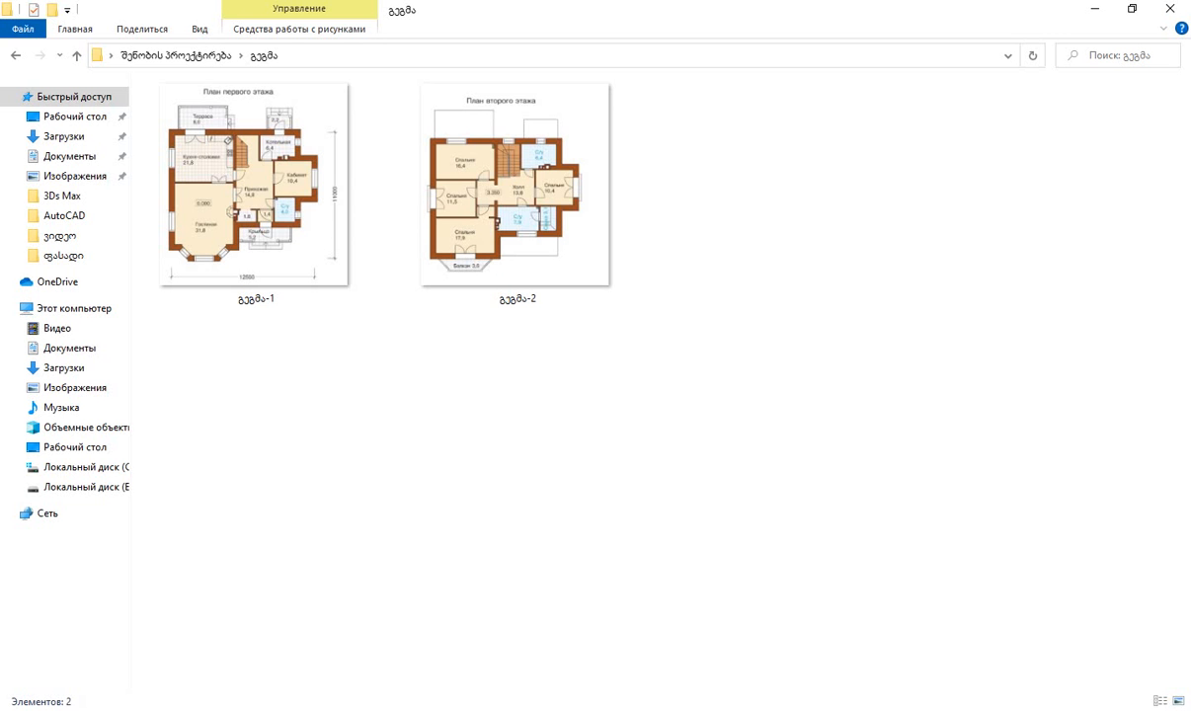
mouse_move(464, 709)
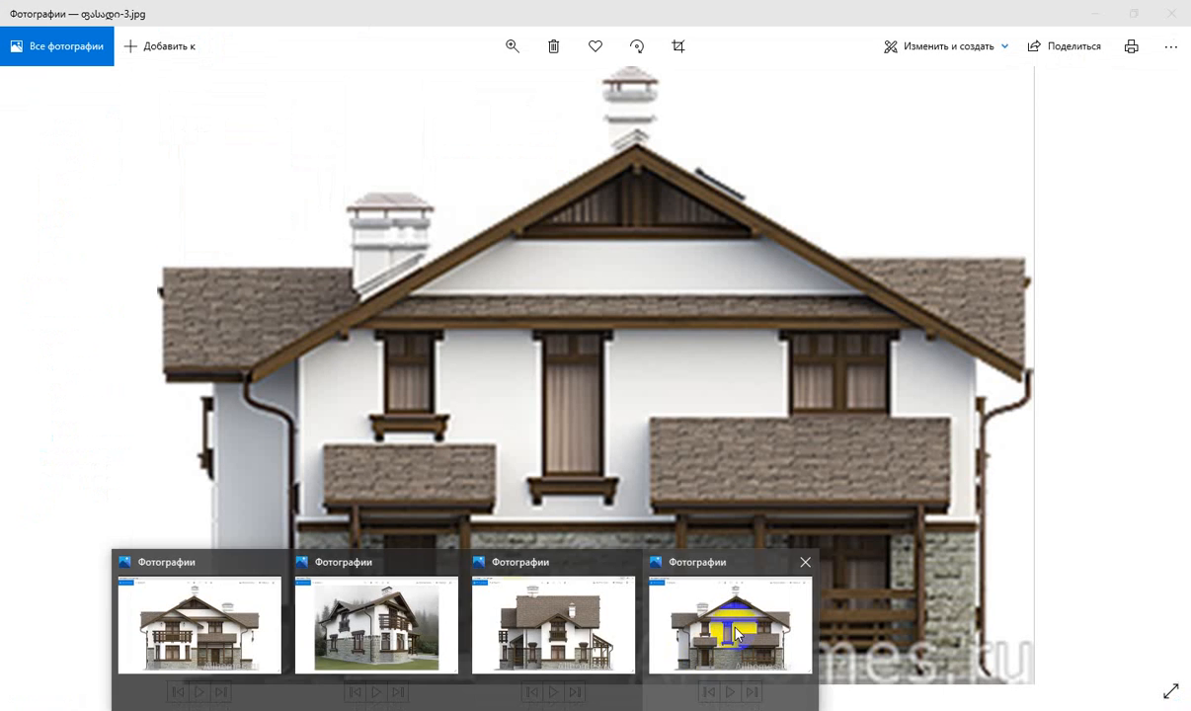
click(736, 632)
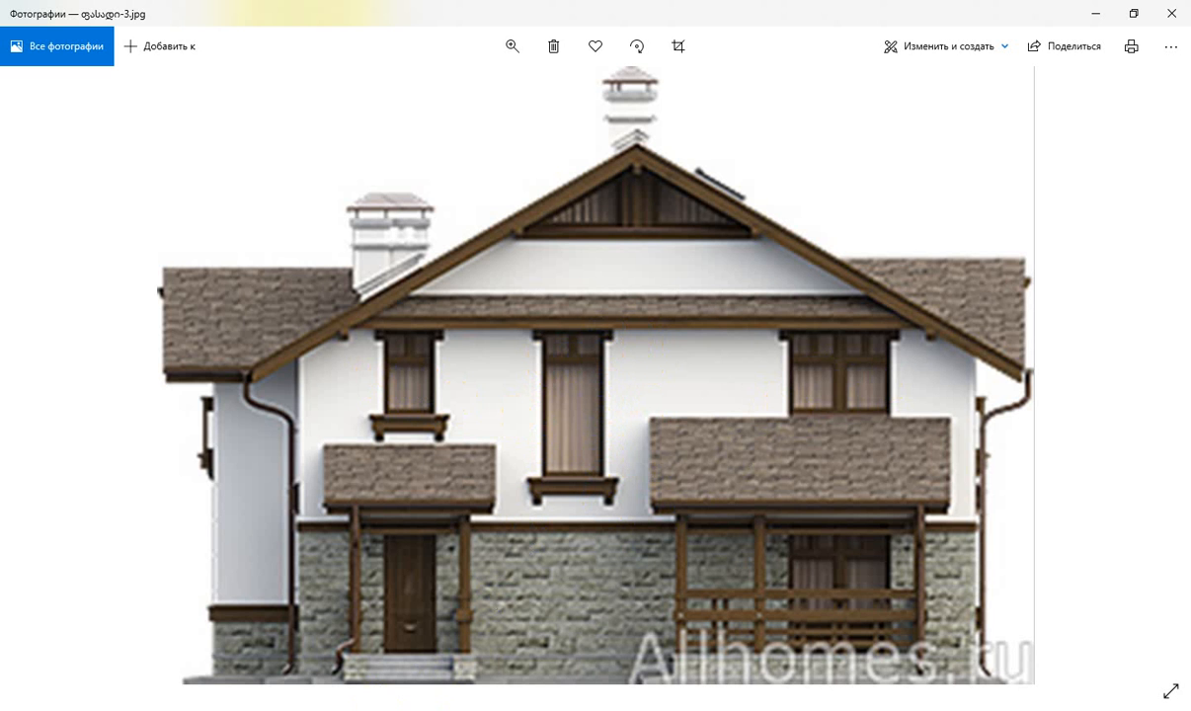
- Switch back to ARCHICAD and inspect the extent of the 1. Story north wall by selecting it in 3D
key(alt+Tab)
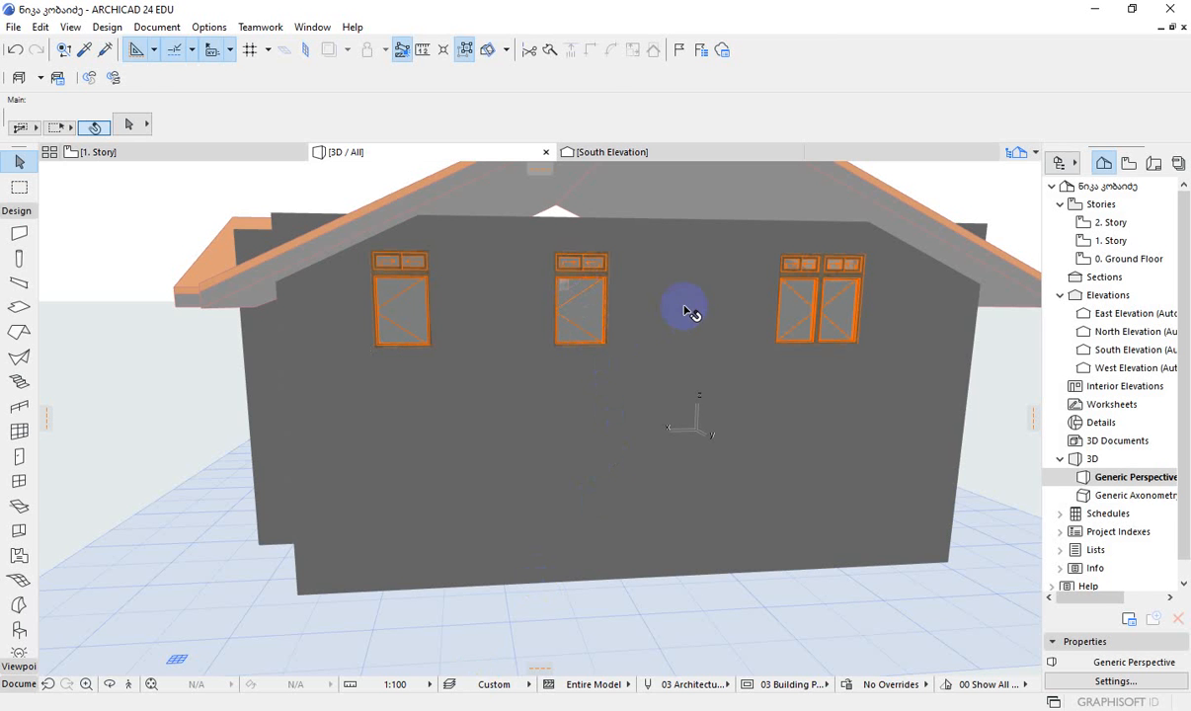
click(654, 394)
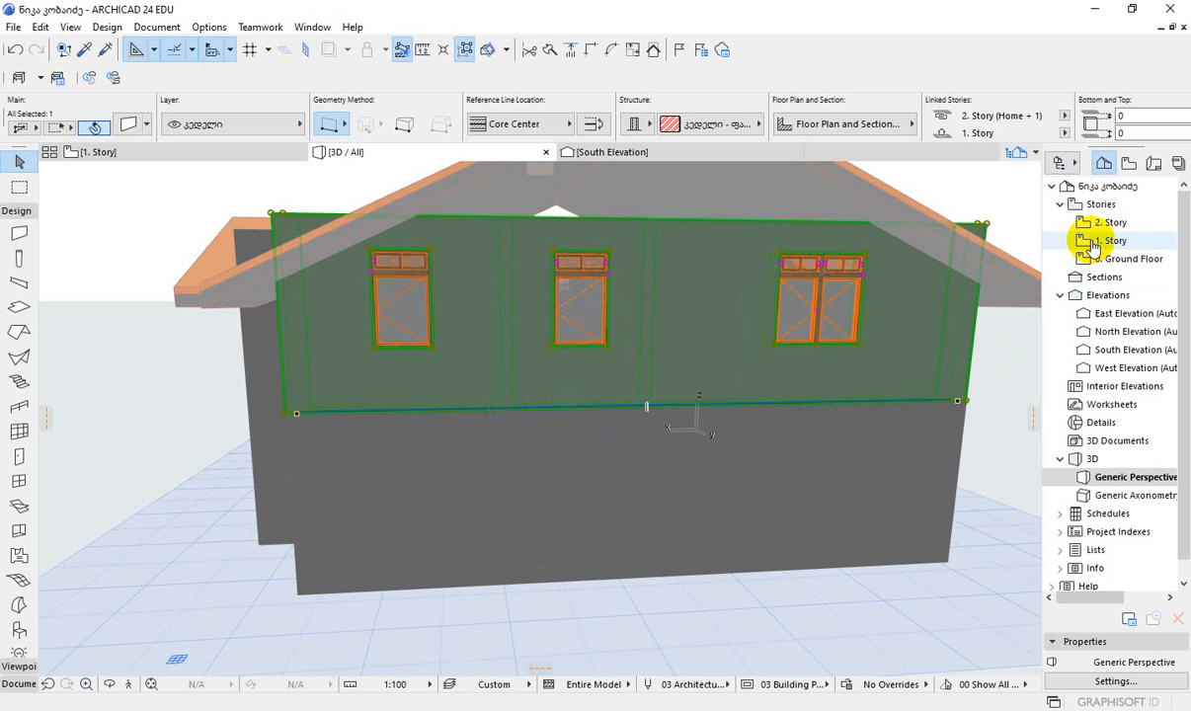
click(1091, 258)
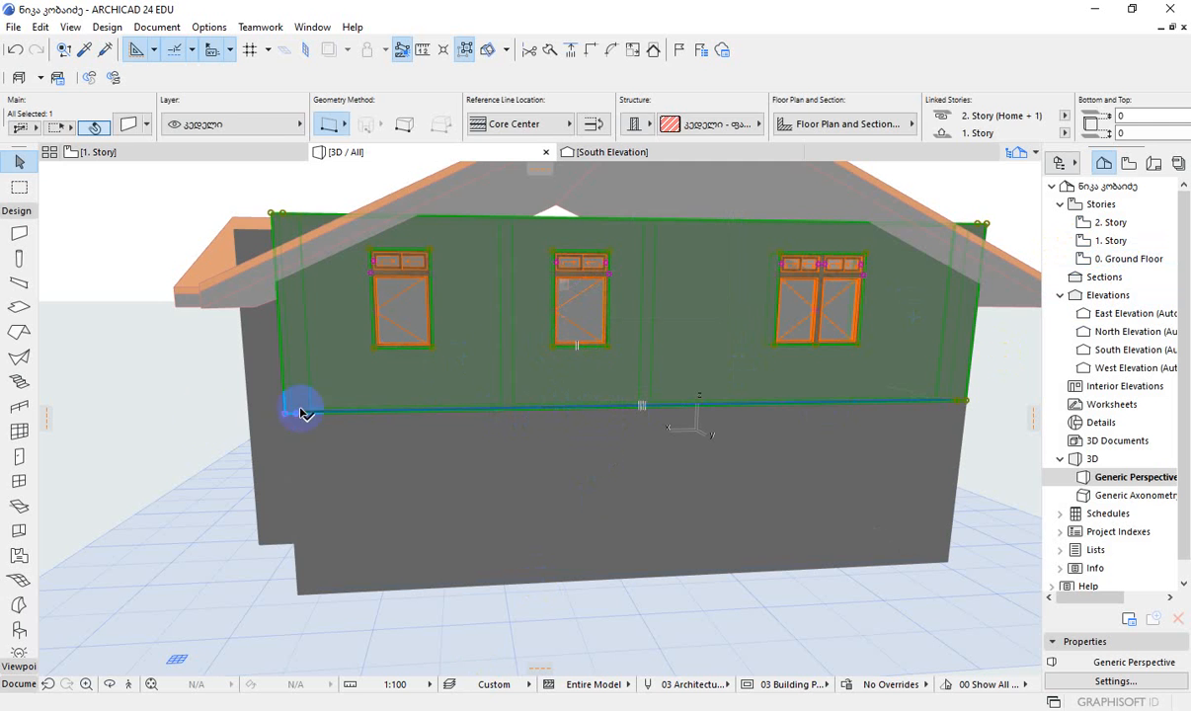
click(146, 395)
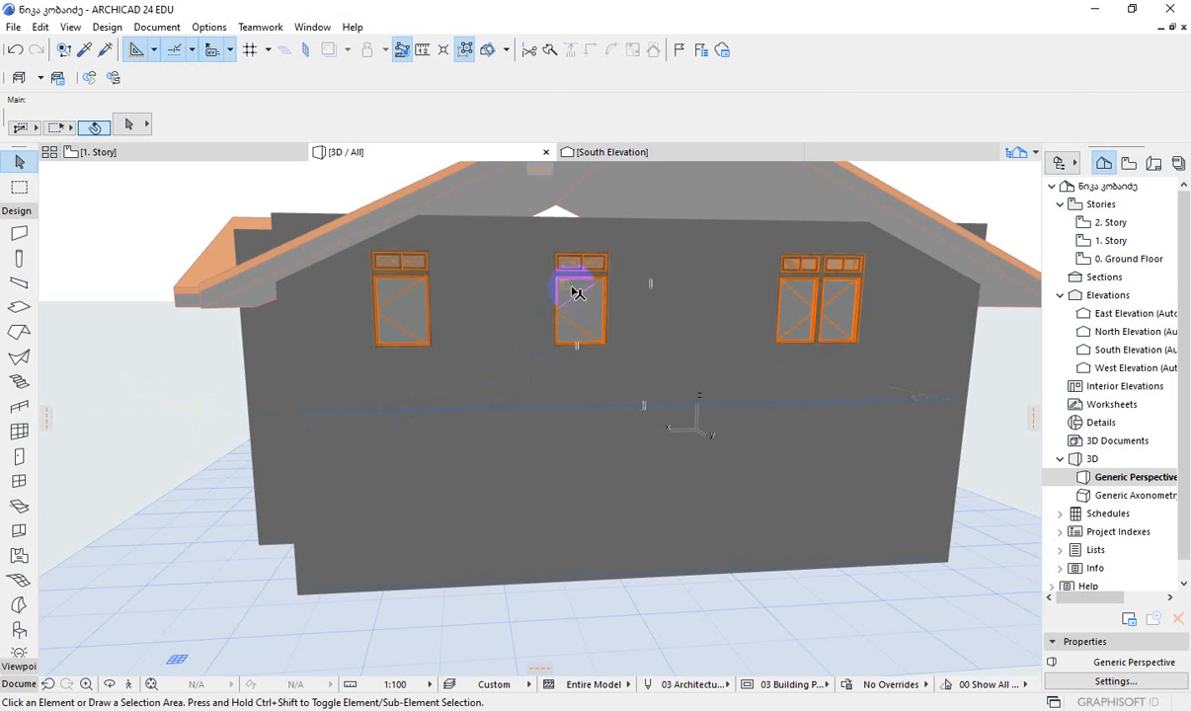
- Try anchoring the middle north window's sill to the wall base, and set the anchor back to Story 1
click(572, 296)
click(580, 308)
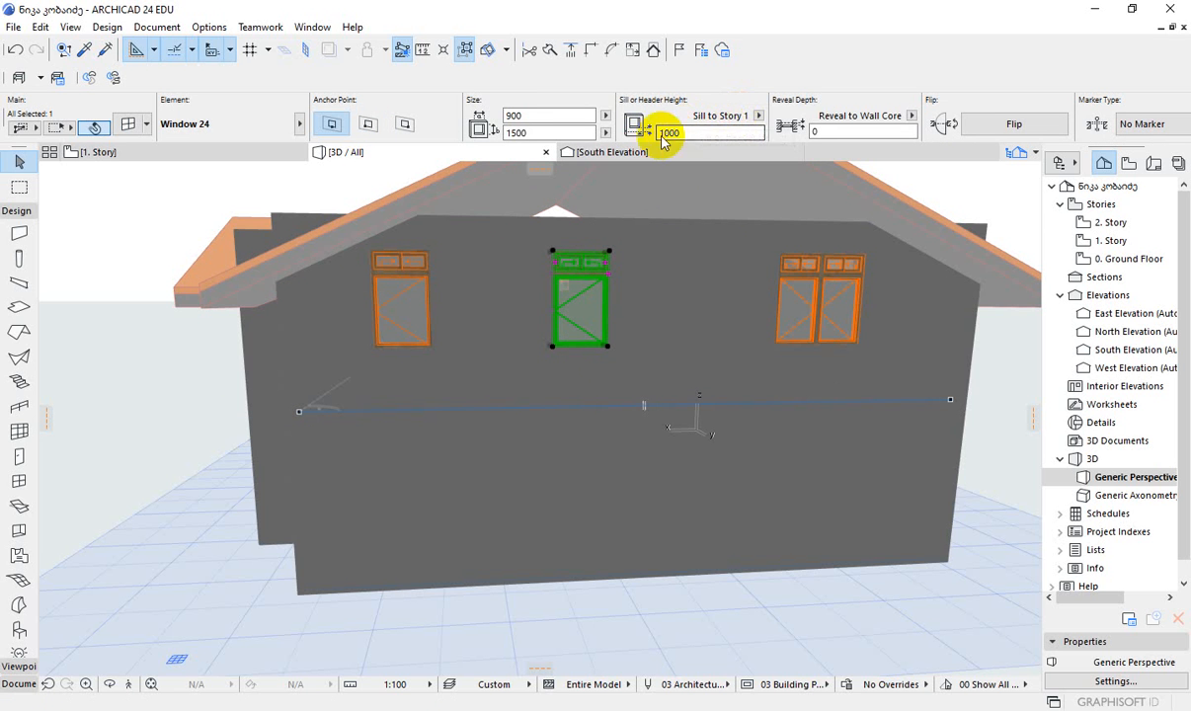
click(758, 116)
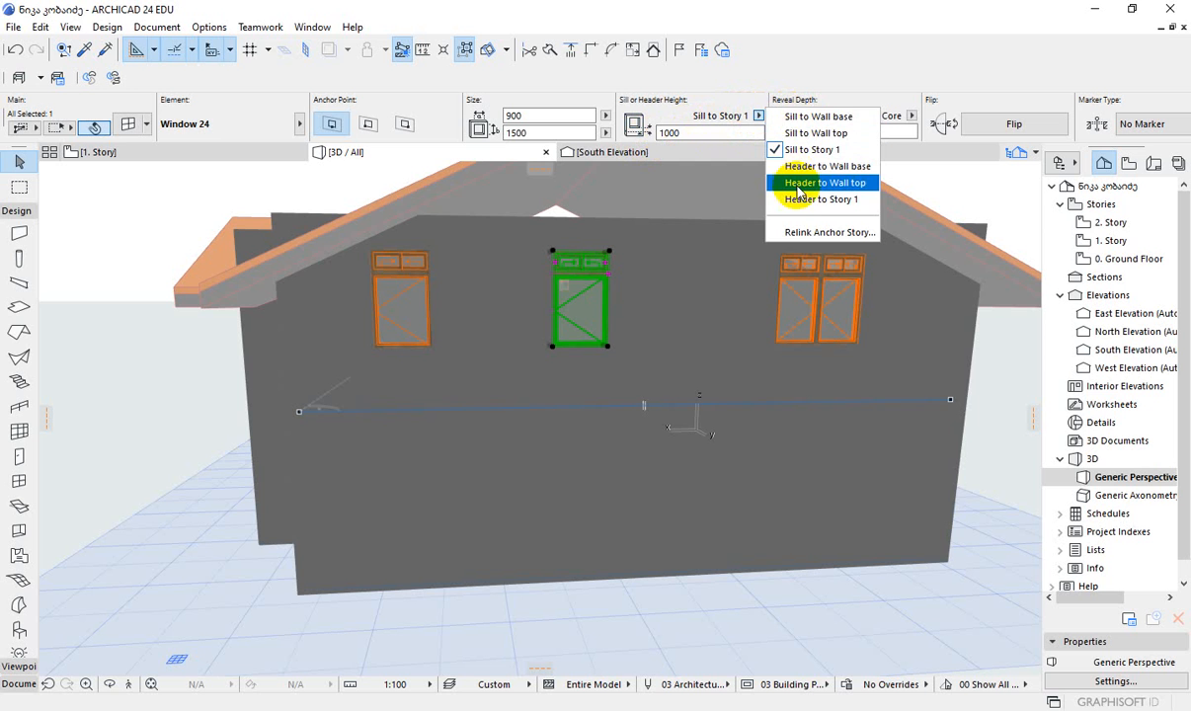
click(826, 118)
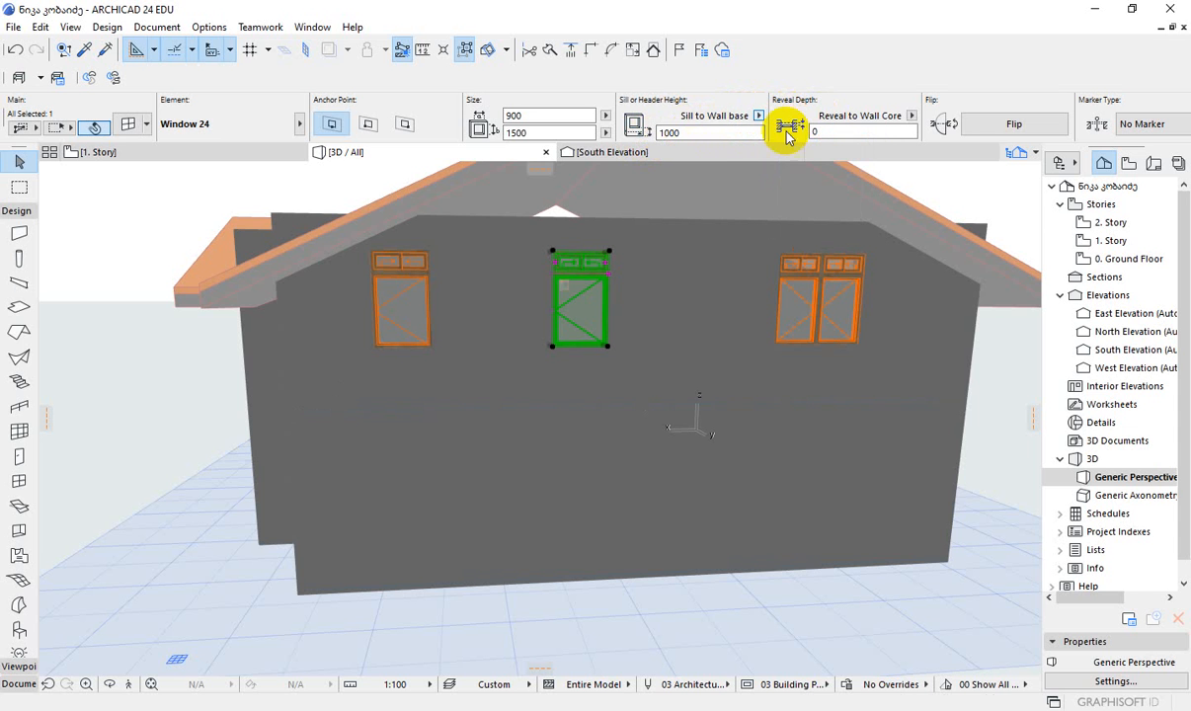
click(758, 116)
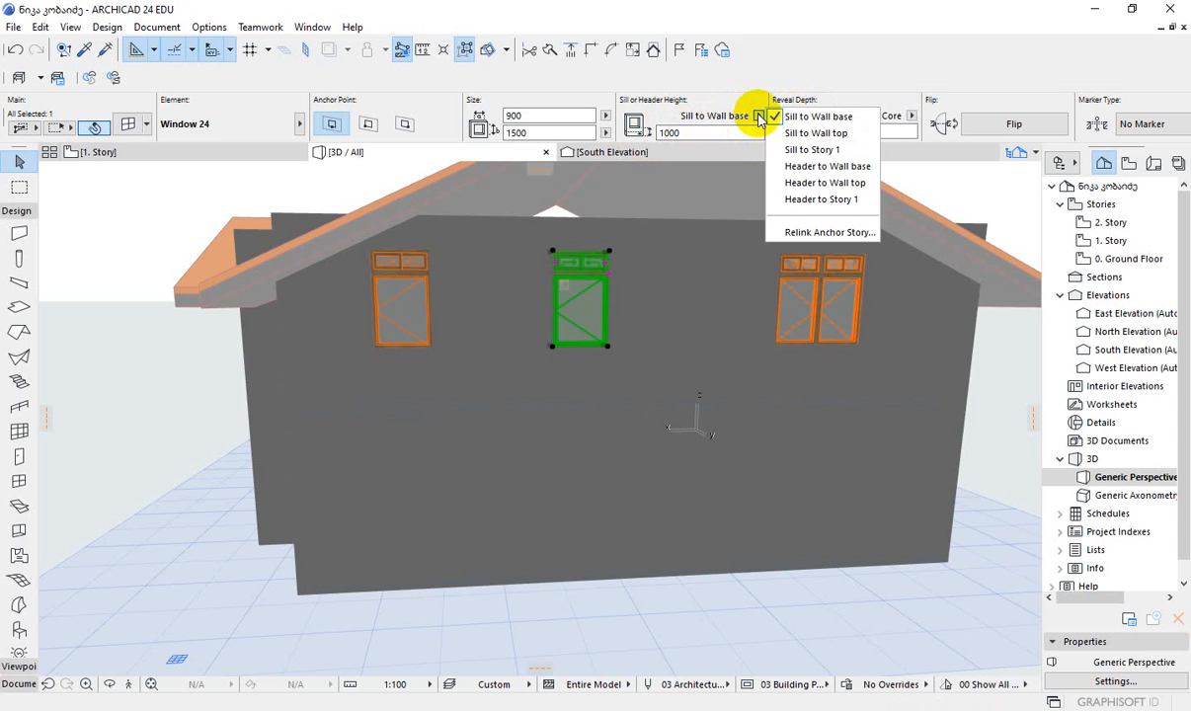
click(807, 150)
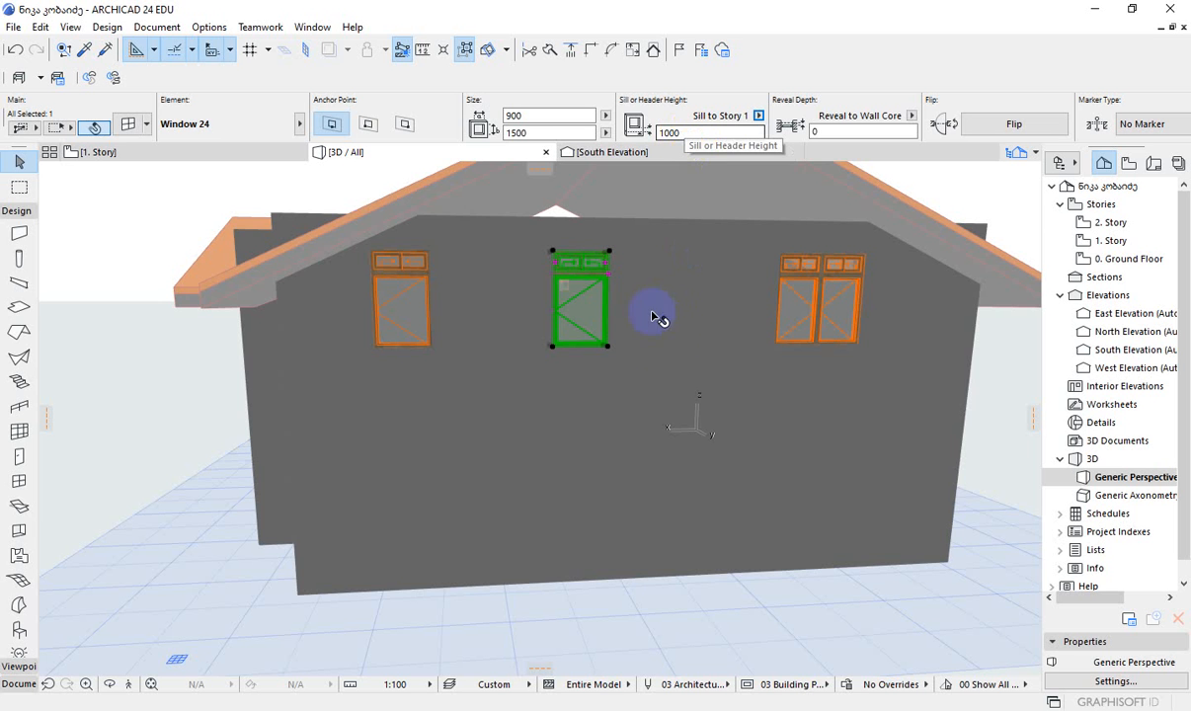
- Try a height of 2000 for the middle north window and undo the change
click(693, 322)
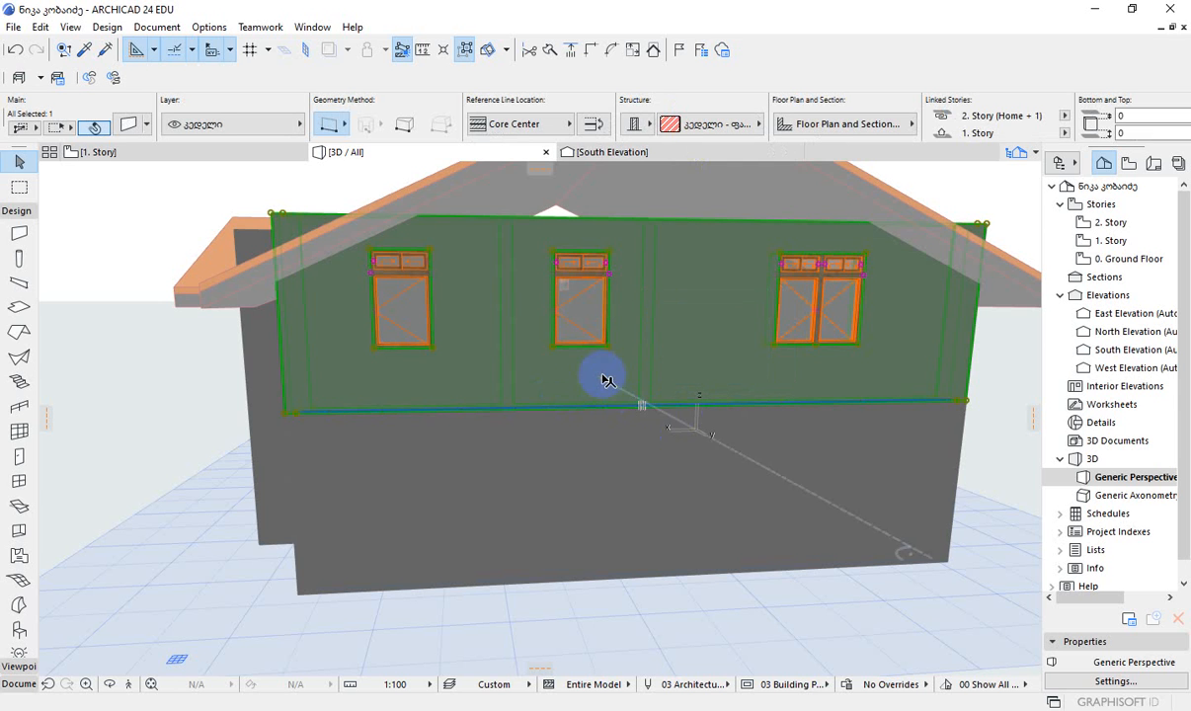
click(583, 298)
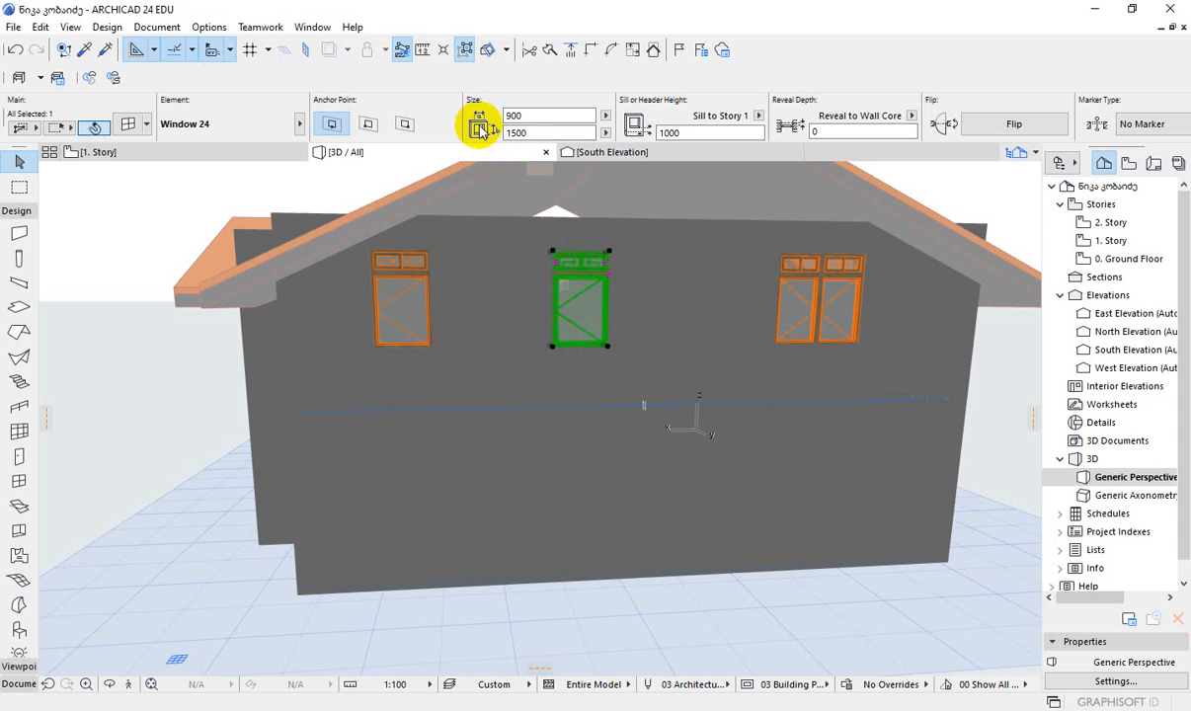
click(527, 133)
drag(526, 134, 492, 132)
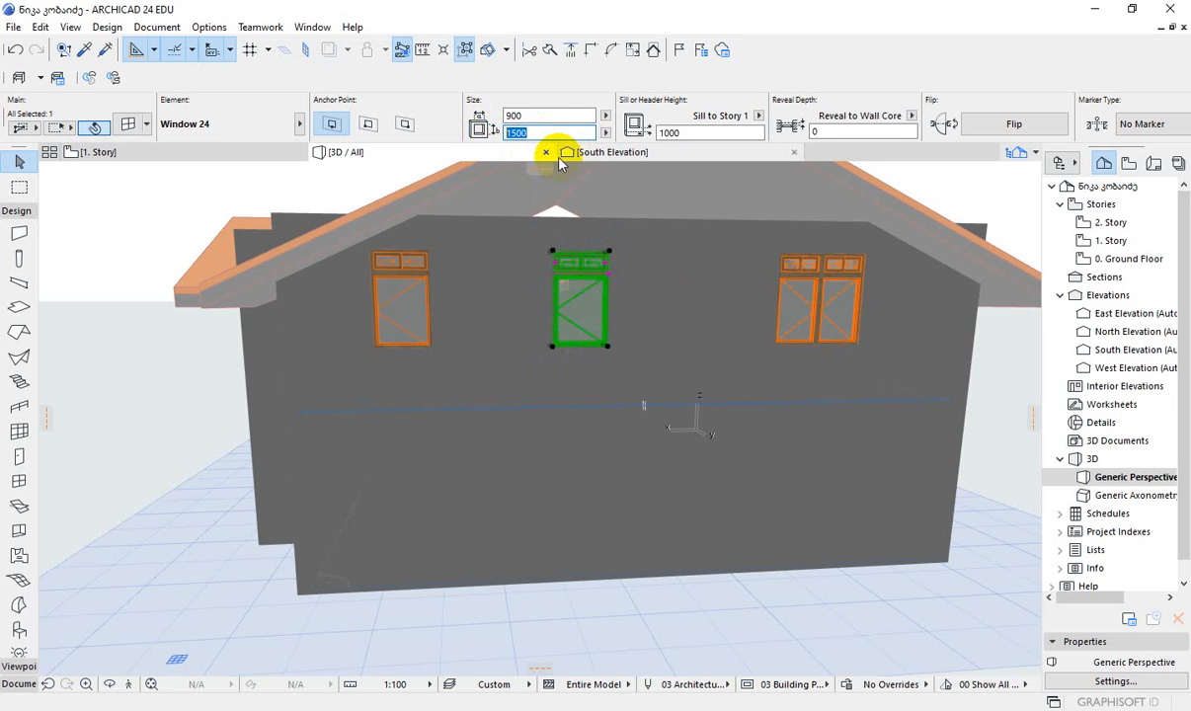
mouse_move(560, 163)
text(2000)
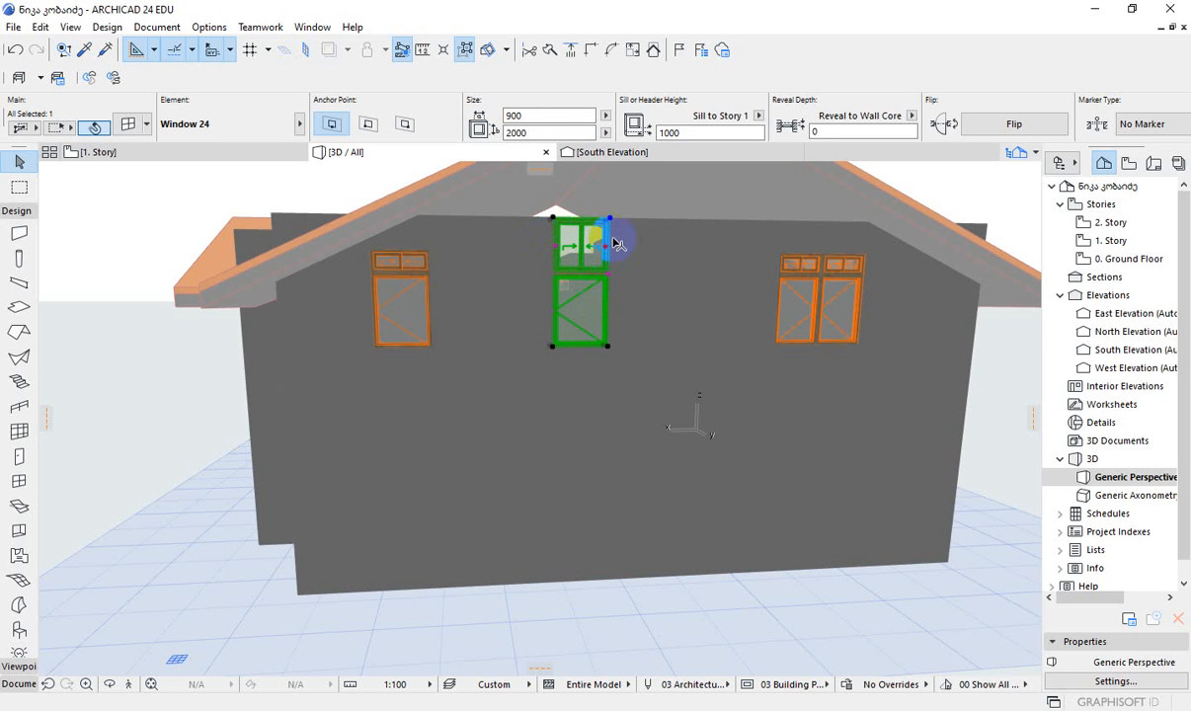
click(14, 52)
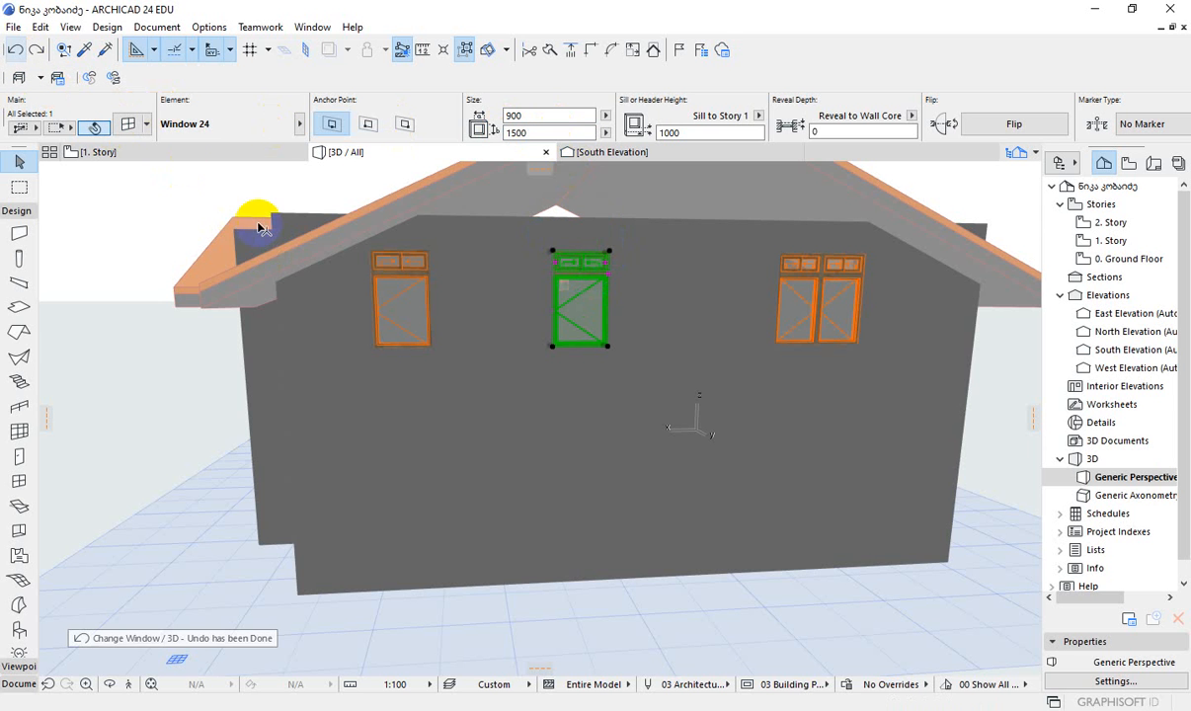
- Open the selection settings of the middle north window and collapse the library browser in the dialog
shift+middle_drag(642, 405, 239, 354)
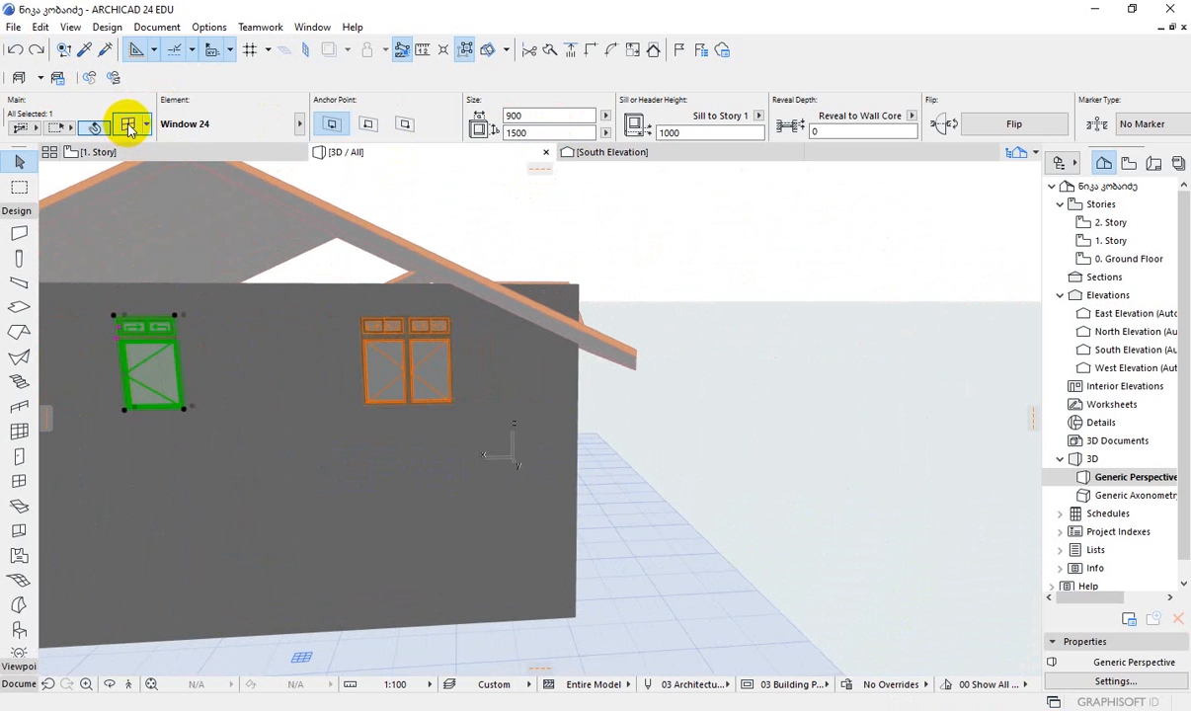
double_click(148, 358)
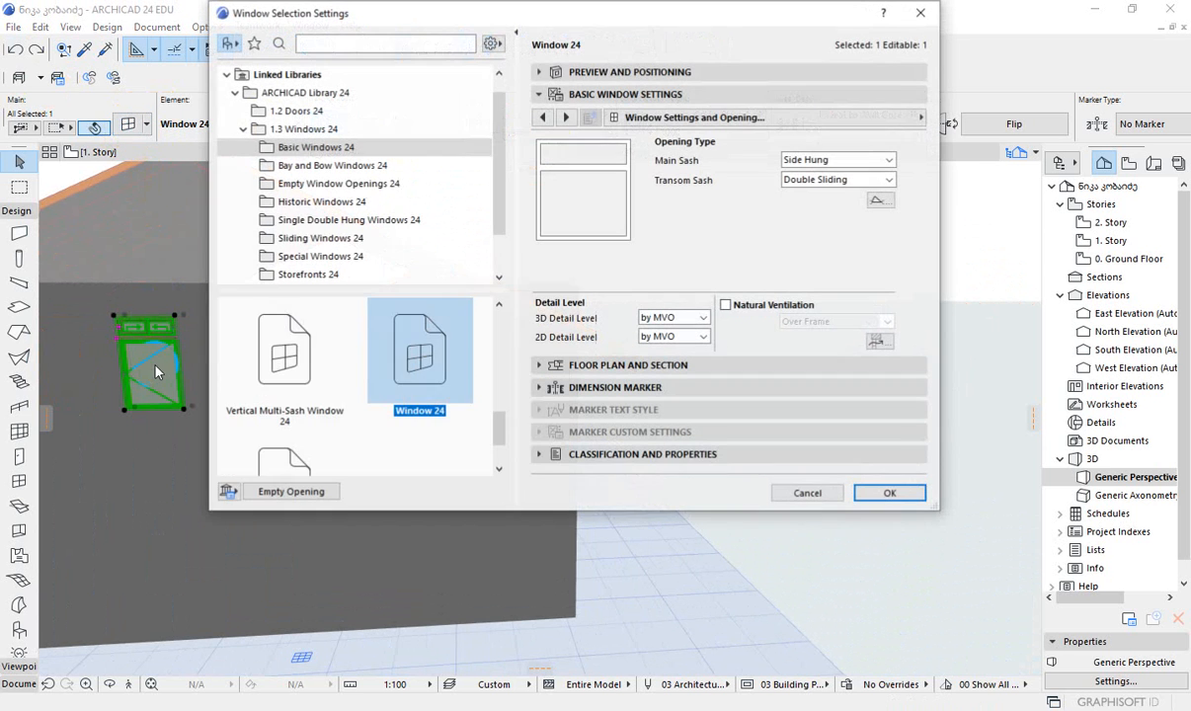
drag(669, 22, 792, 125)
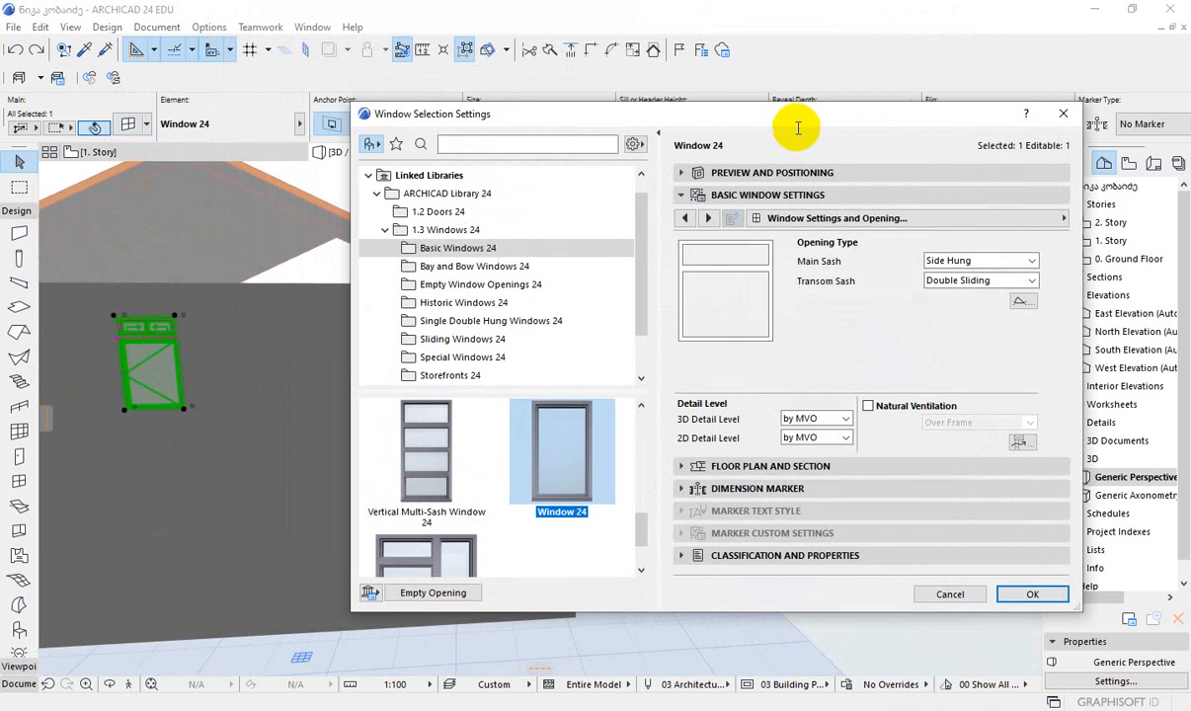
click(640, 144)
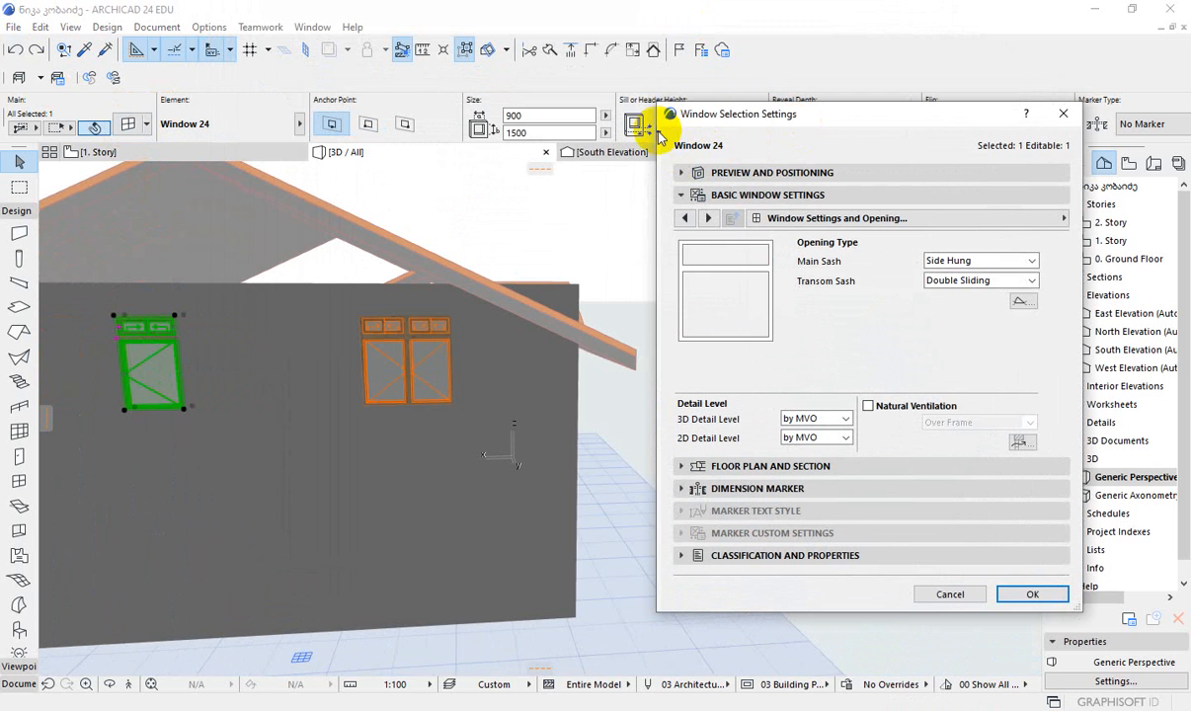
click(660, 136)
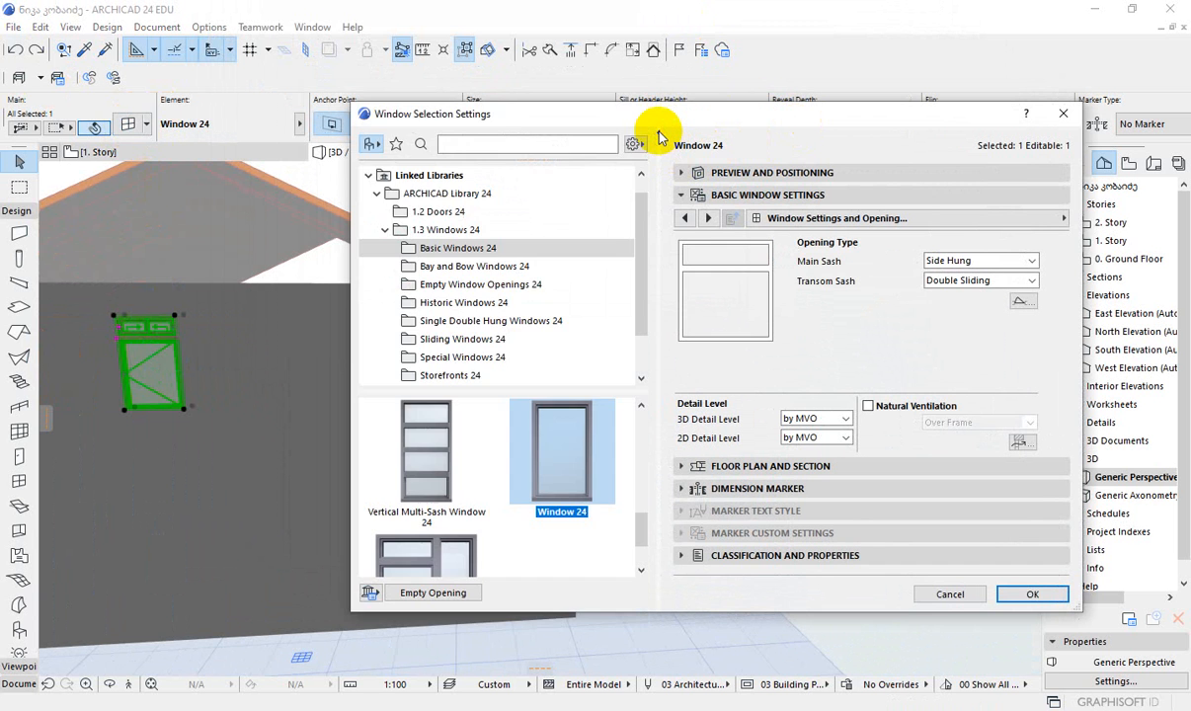
click(653, 139)
click(651, 133)
click(657, 138)
drag(829, 119, 583, 89)
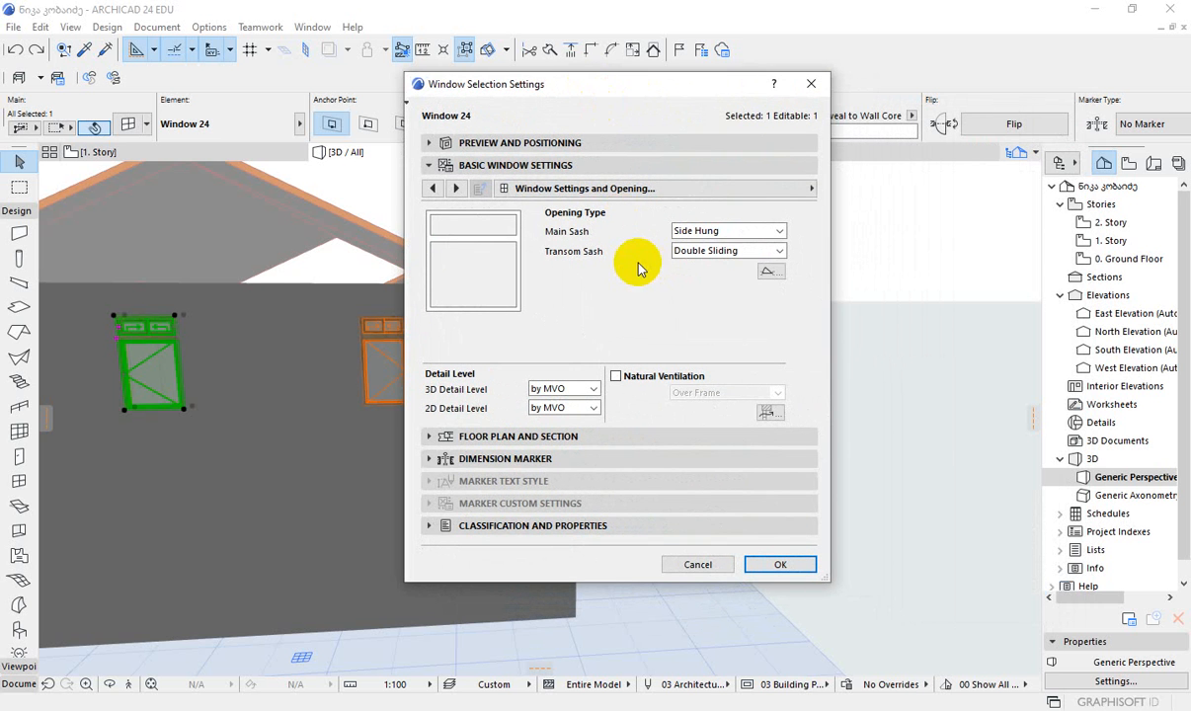
- Display the window's Shape settings and check its overall height against the main sash height
click(808, 188)
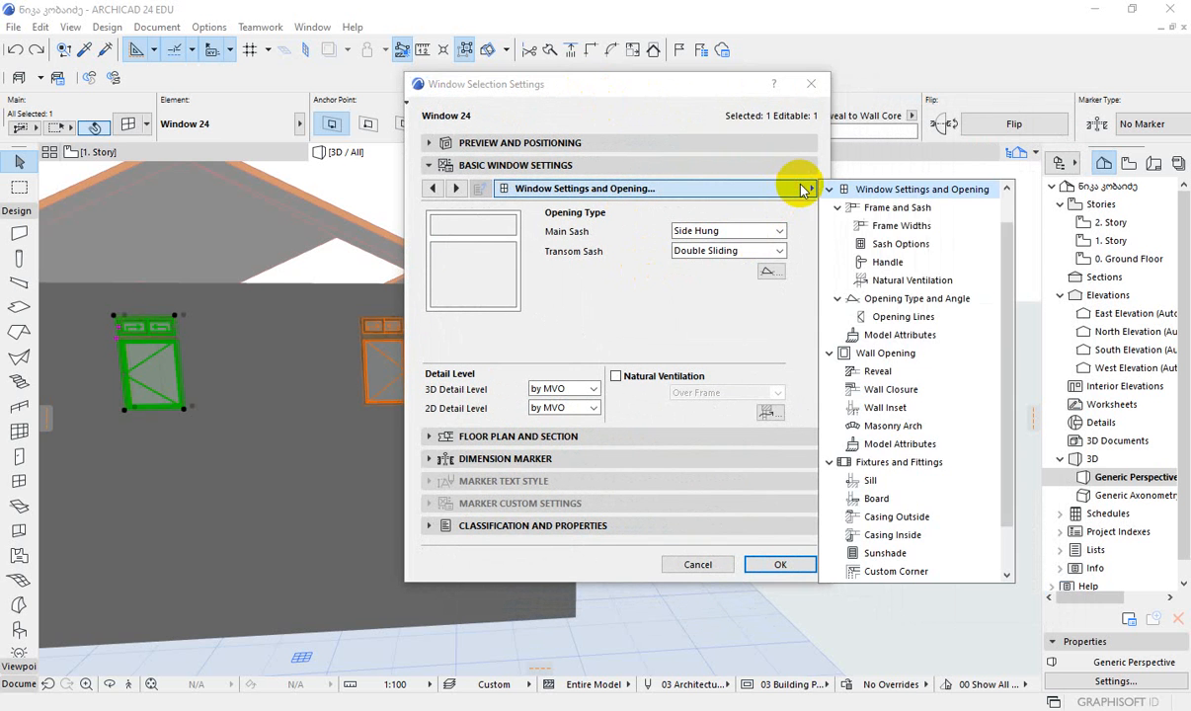
scroll(1004, 227, up, 1)
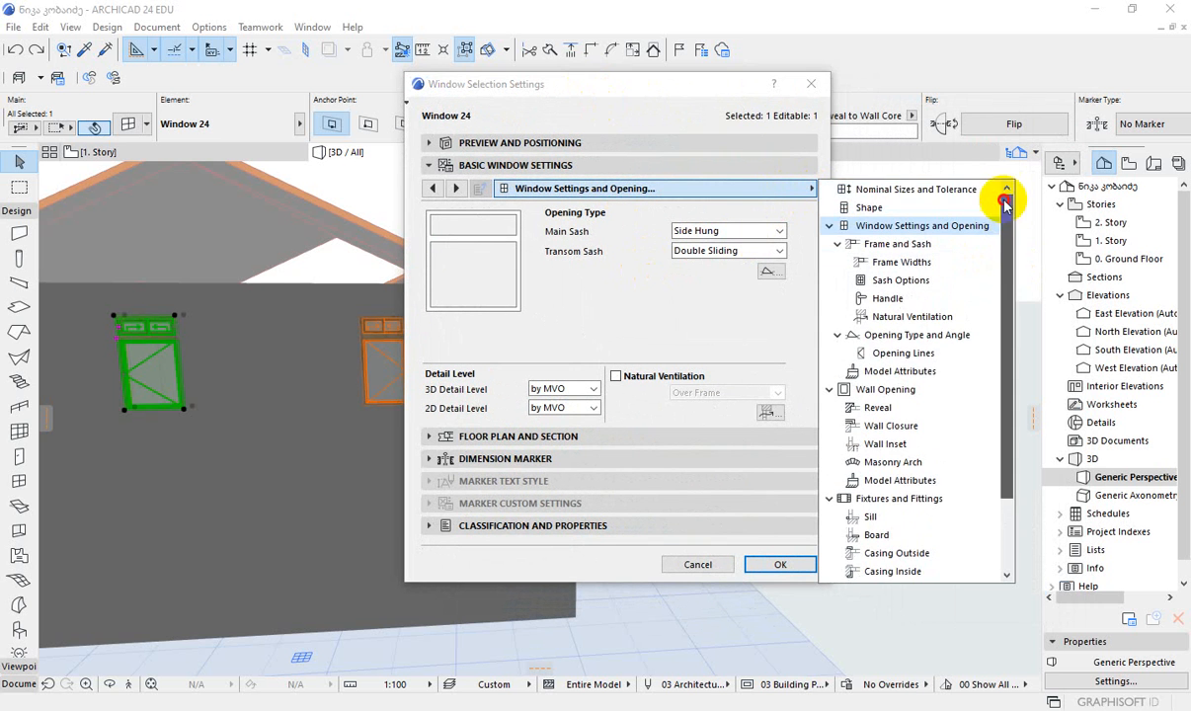
click(870, 208)
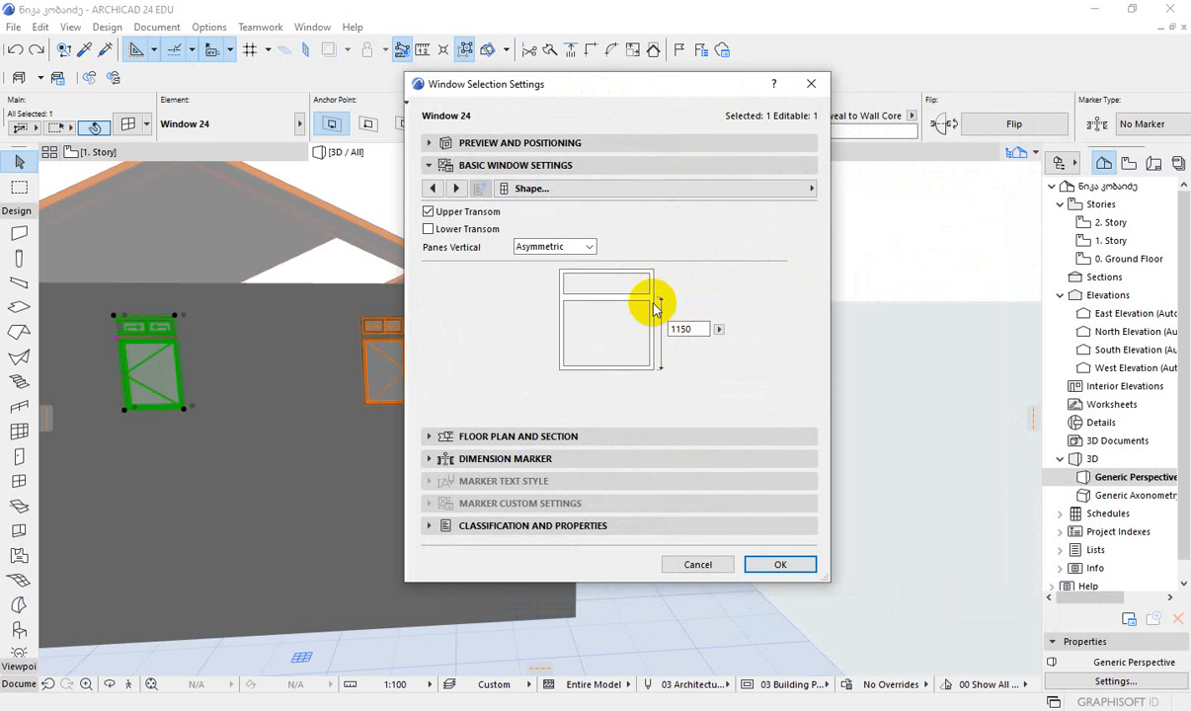
click(430, 145)
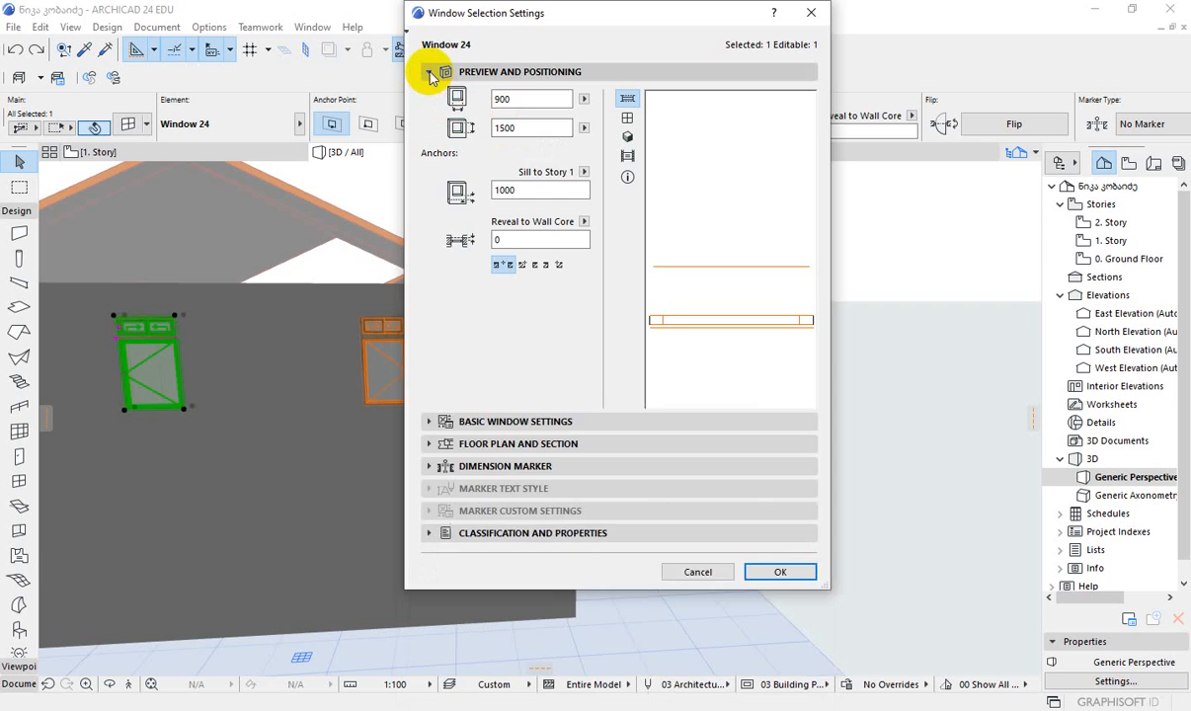
click(433, 72)
click(441, 94)
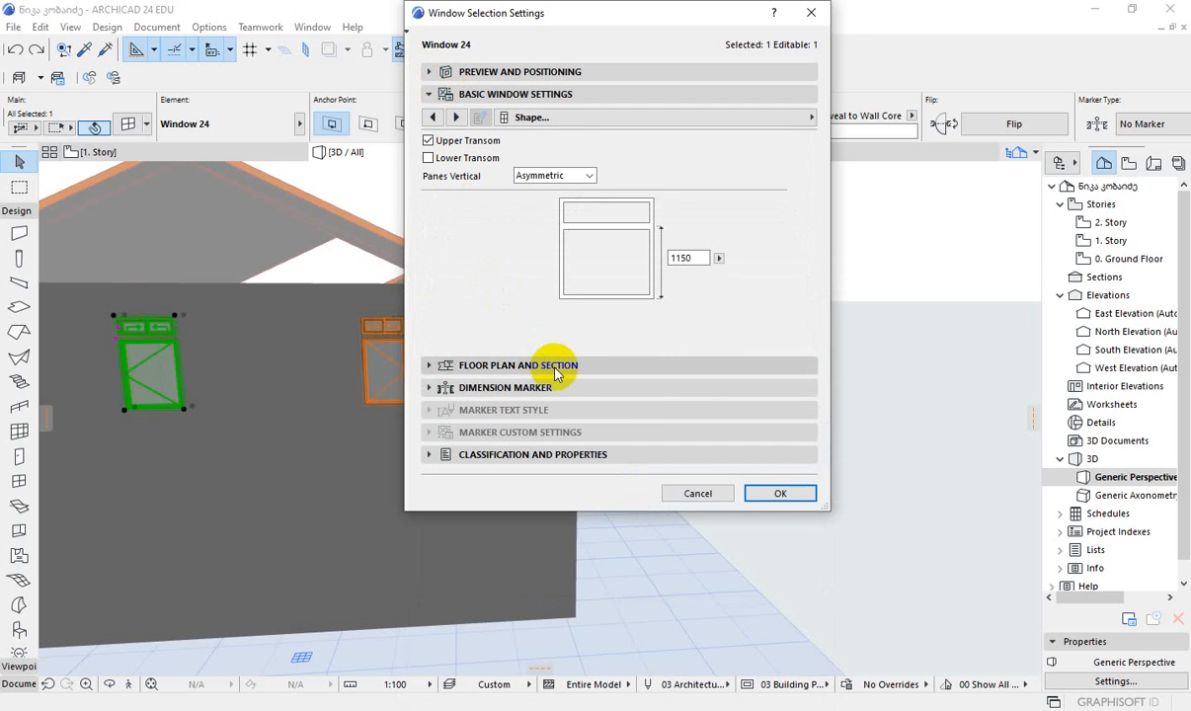
- Calculate the window's upper transom height in Calculator as 1500 - 1150
key(XF86Calculator)
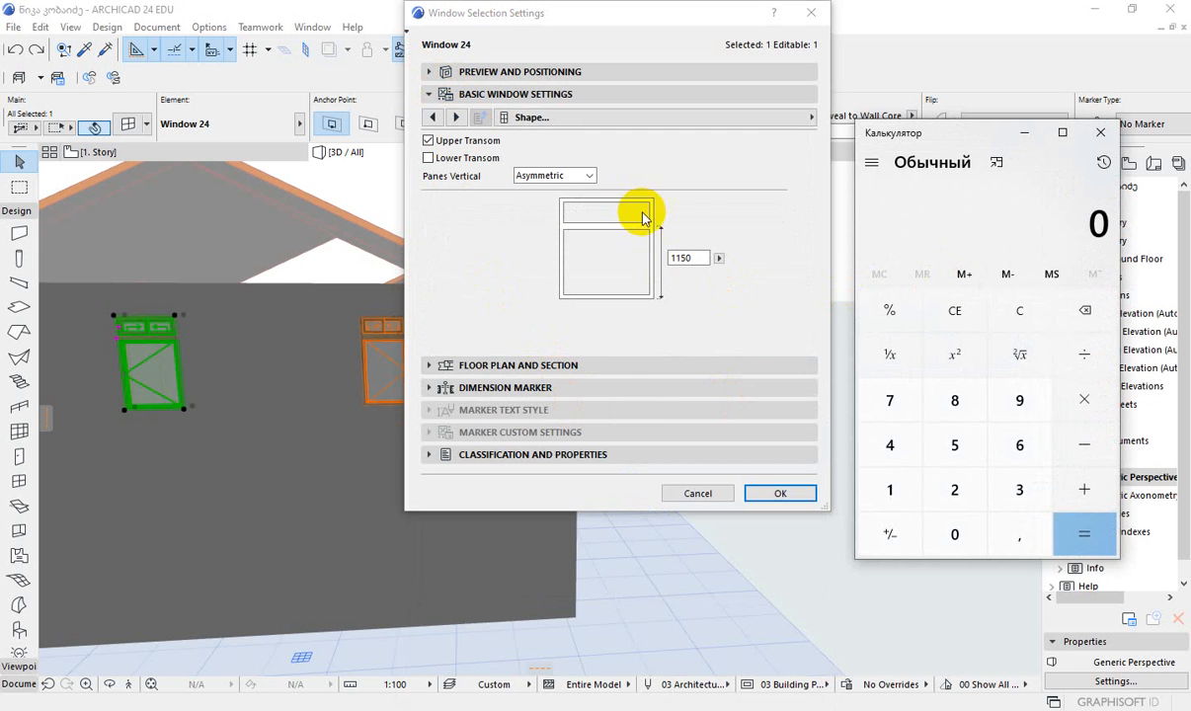
text(1500 - )
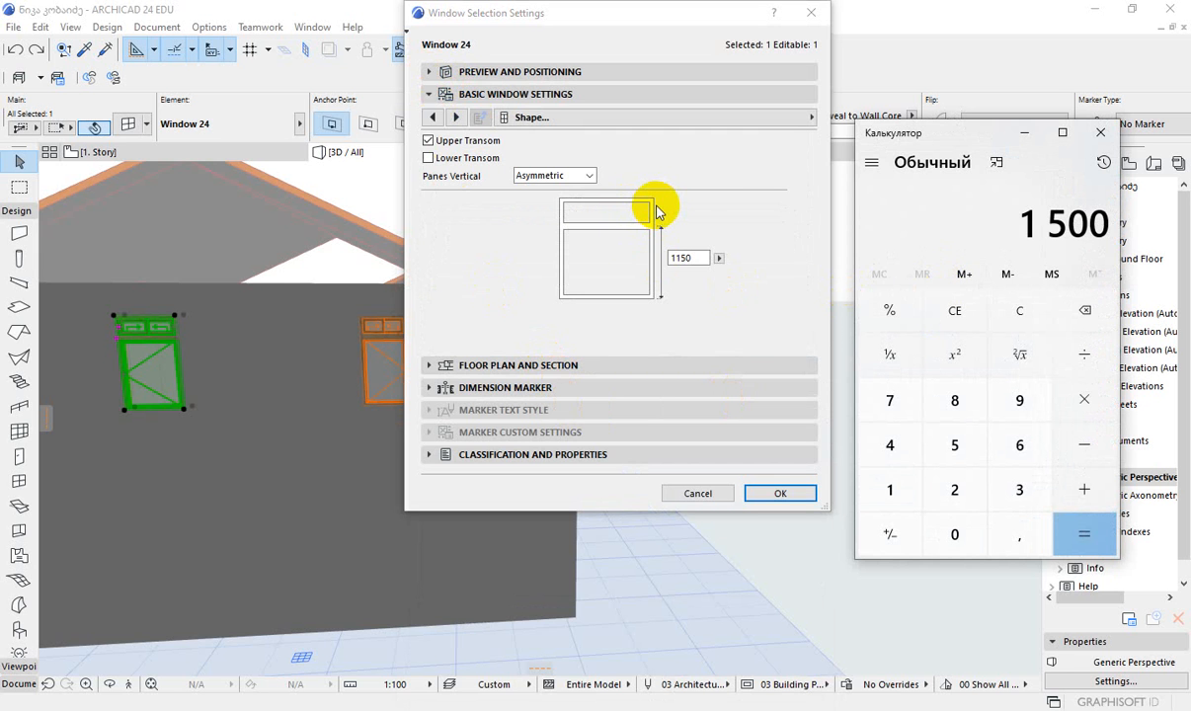
text(1150)
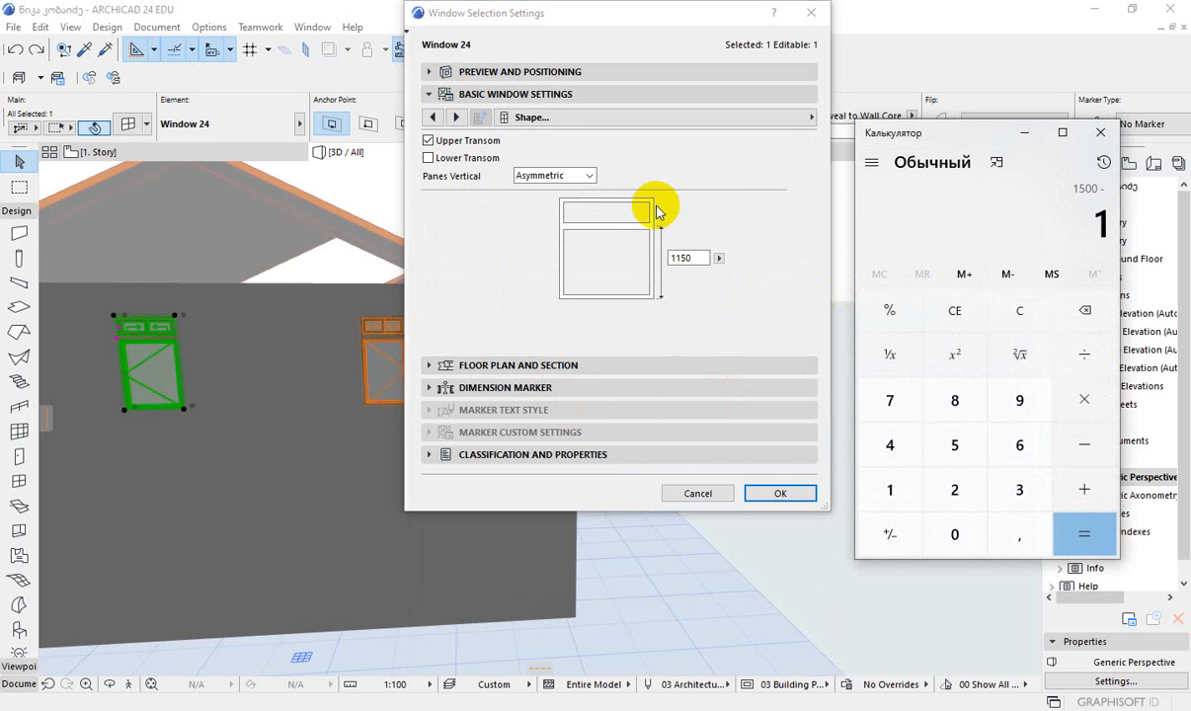
key(Return)
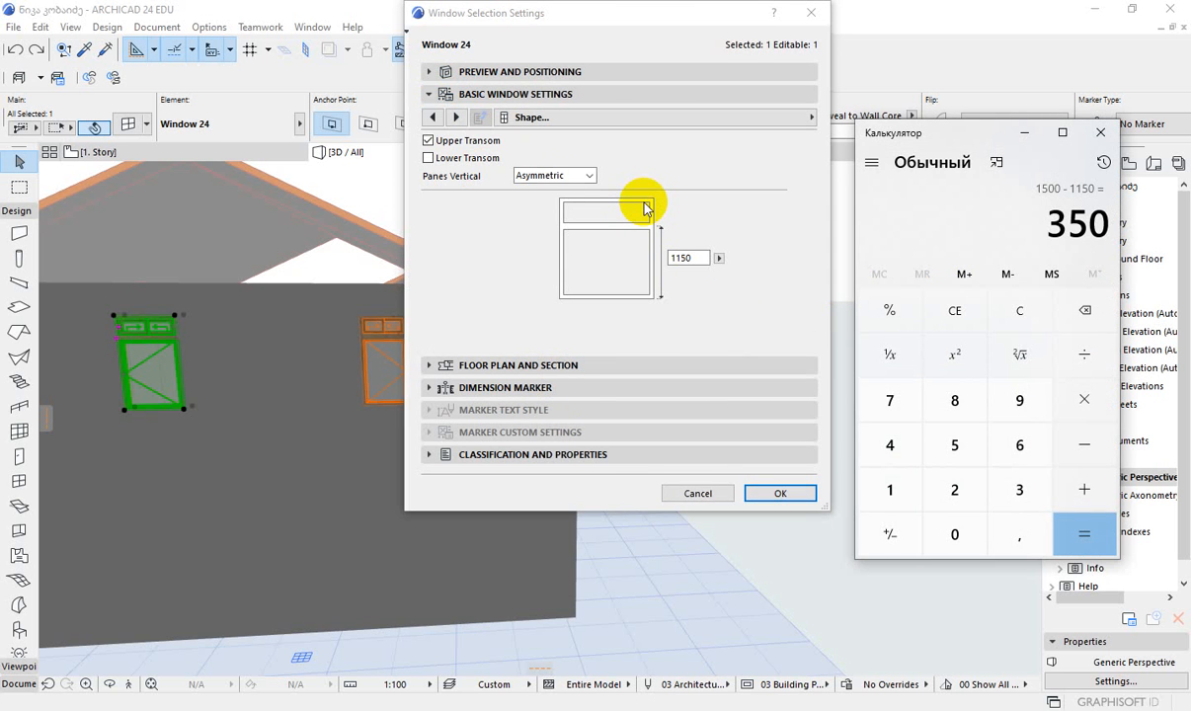
- Set the overall height of the middle north window to 2000 in its positioning settings
click(430, 71)
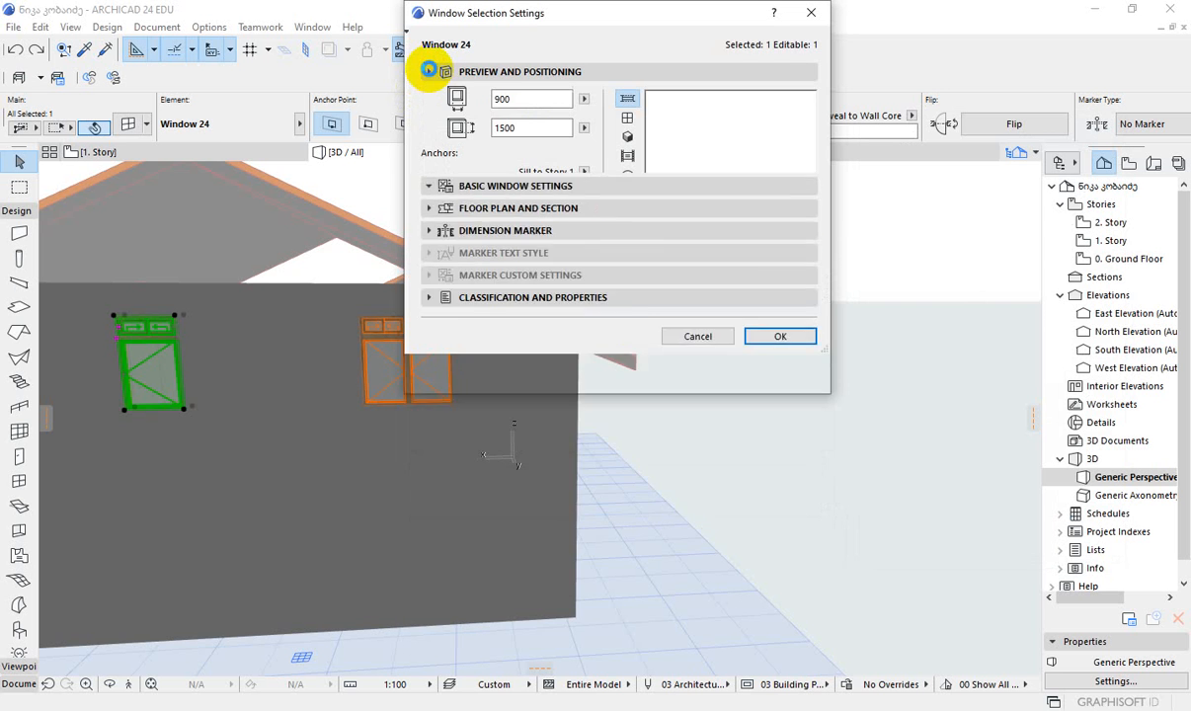
drag(533, 128, 477, 128)
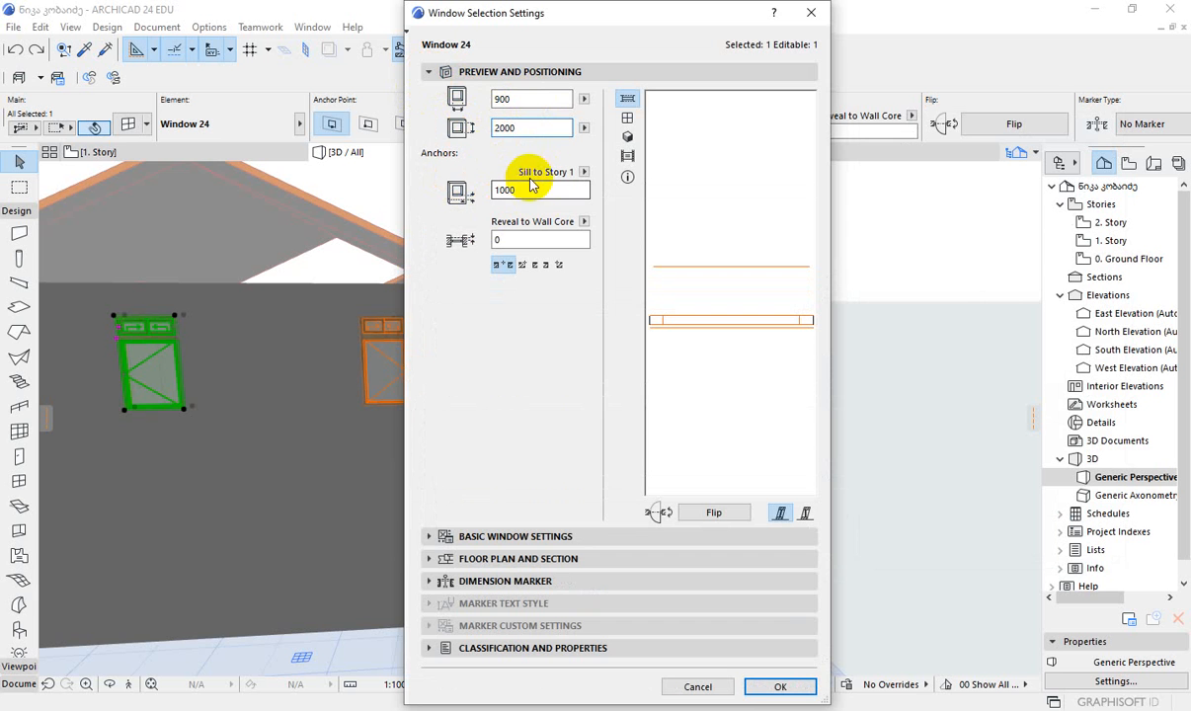
click(428, 73)
- Display the middle north window's Shape settings and calculate its main sash height in Calculator as 2000 - 350
click(431, 95)
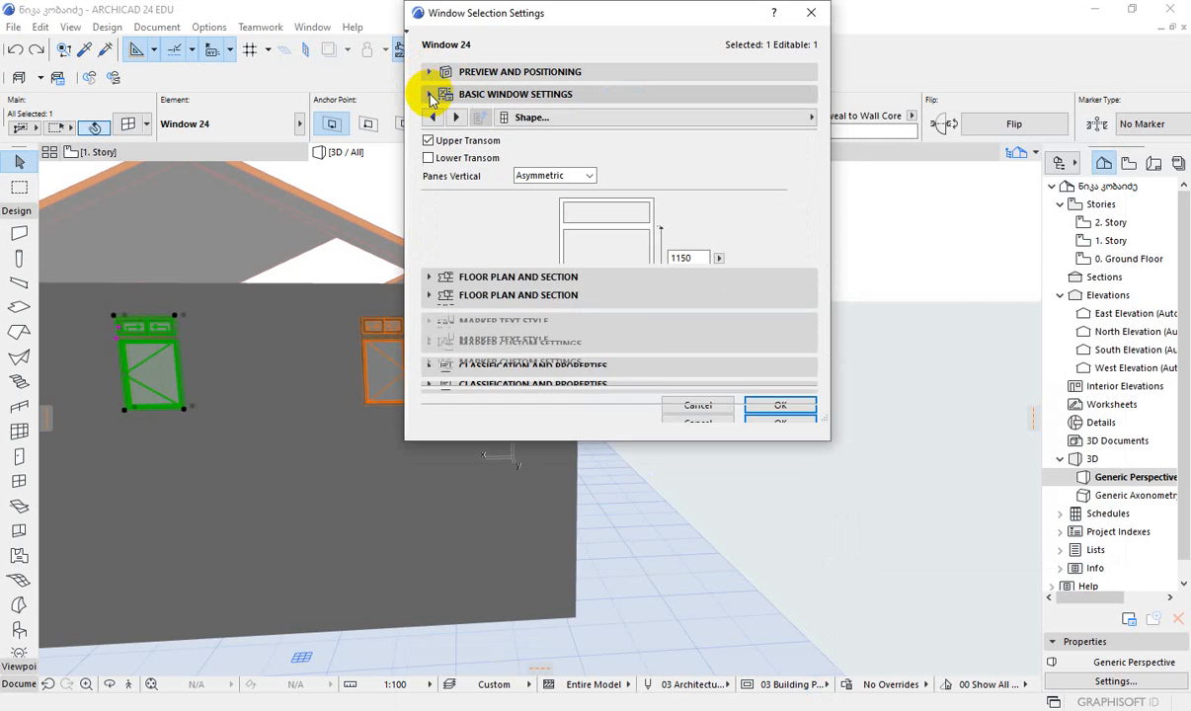
double_click(681, 257)
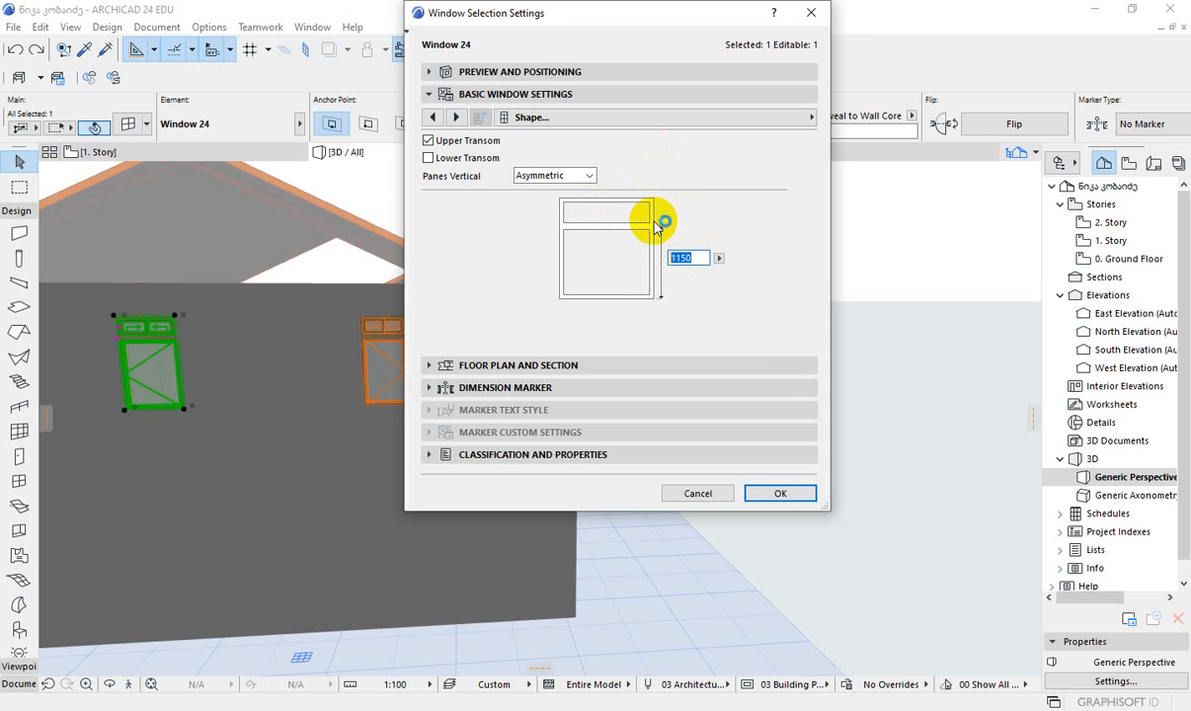
key(XF86Calculator)
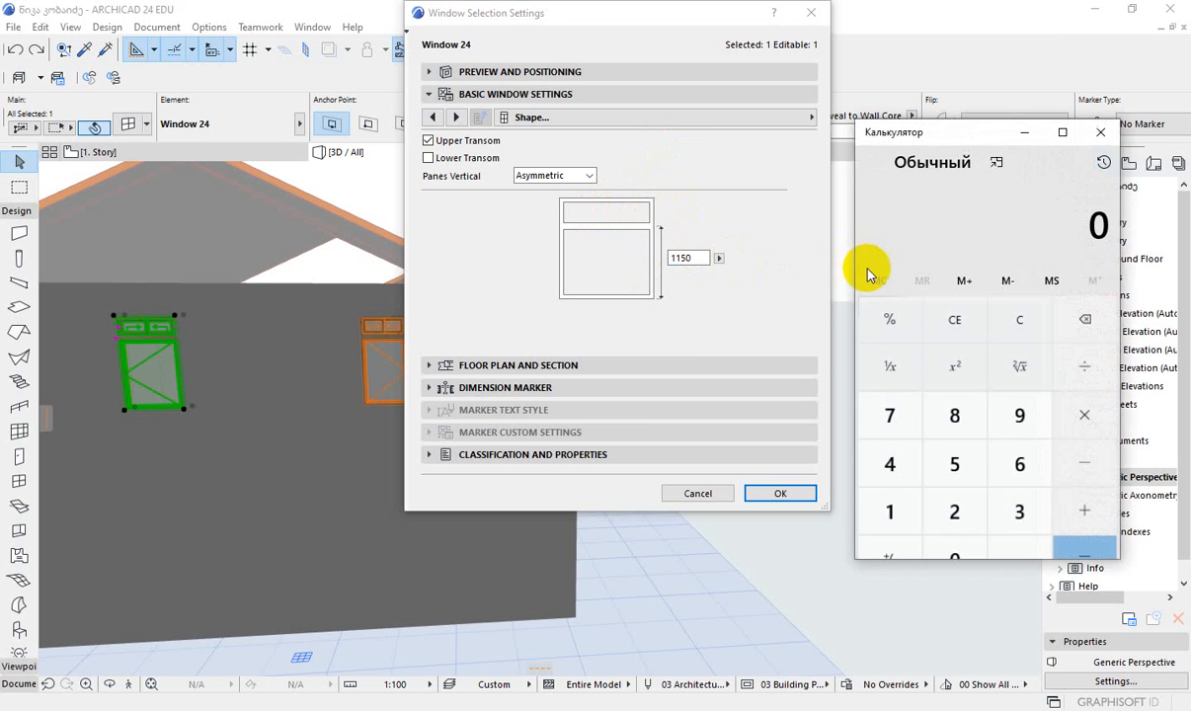
text(2000 - )
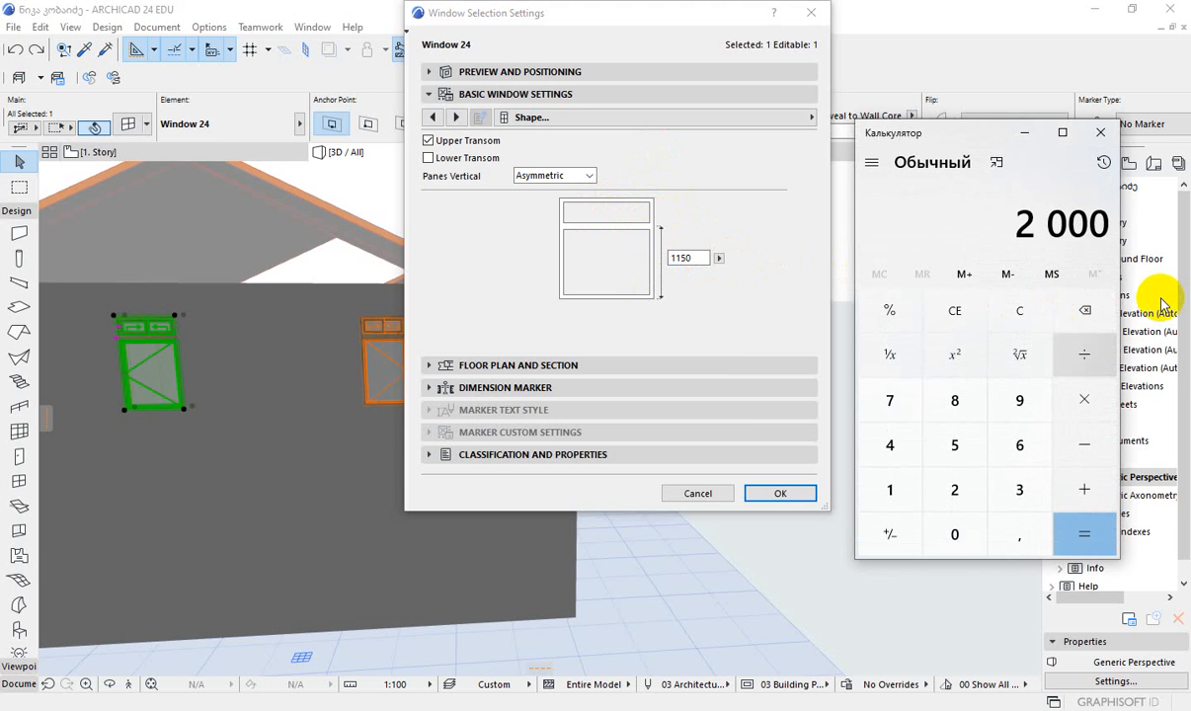
text(350)
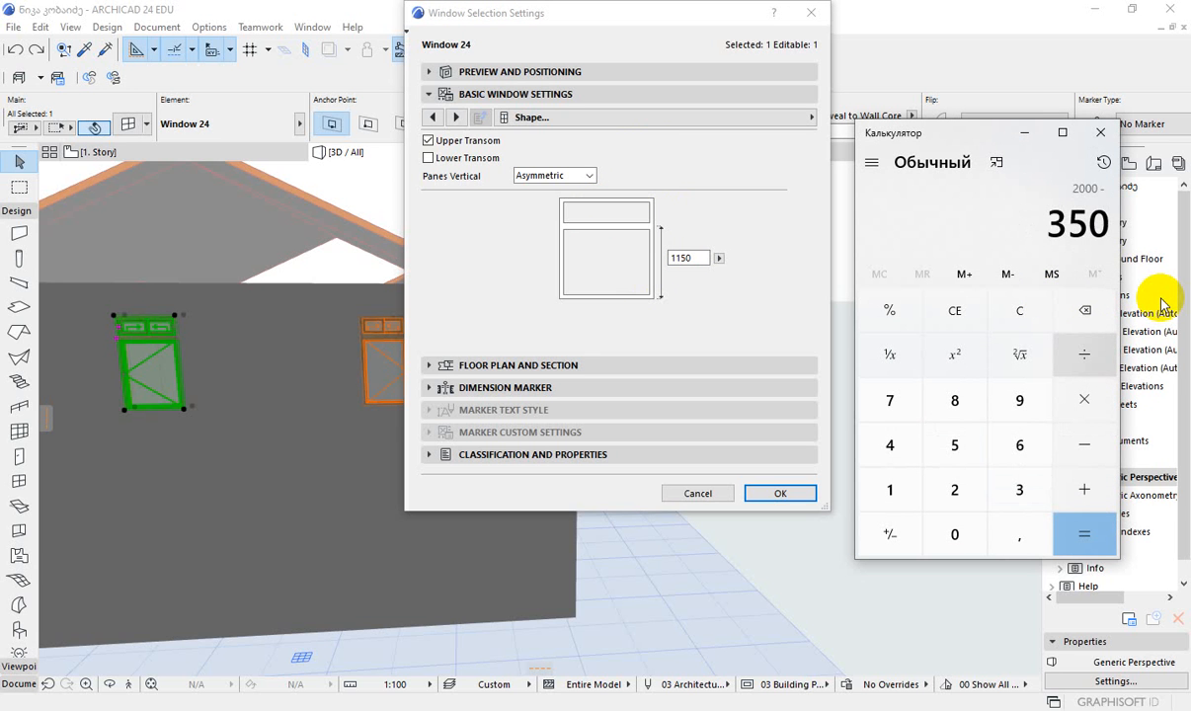
key(Return)
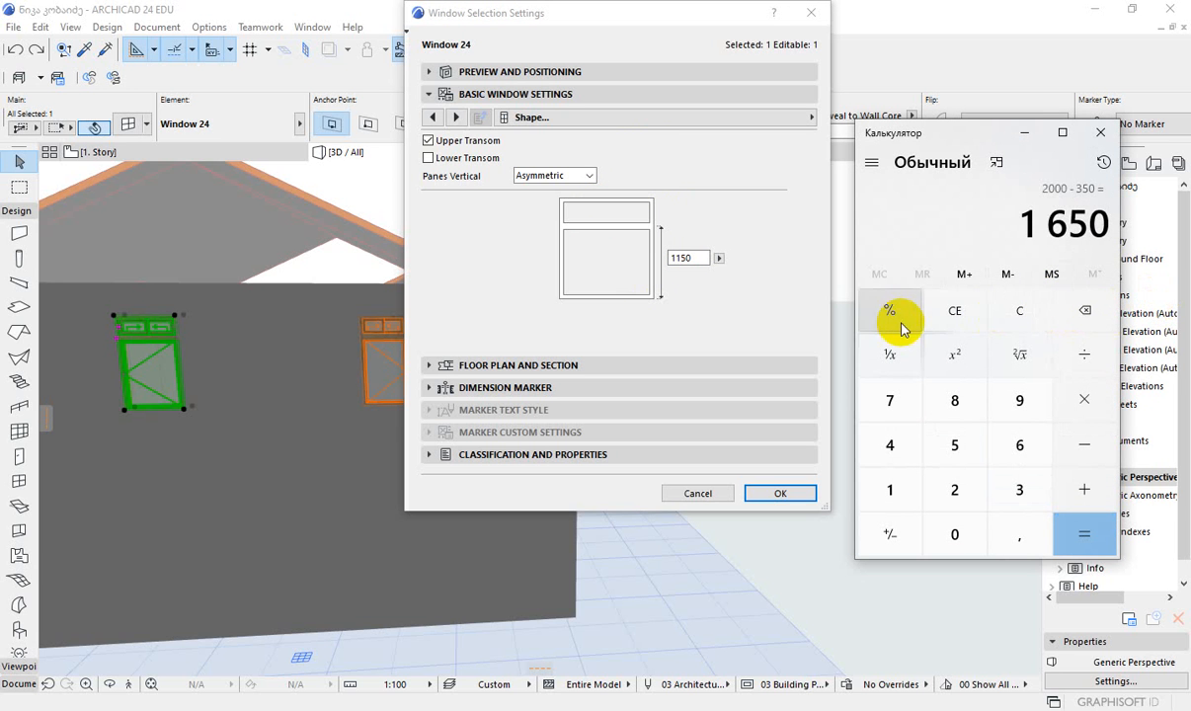
- Set the middle north window's main sash height to 1650 and apply the window settings
click(681, 257)
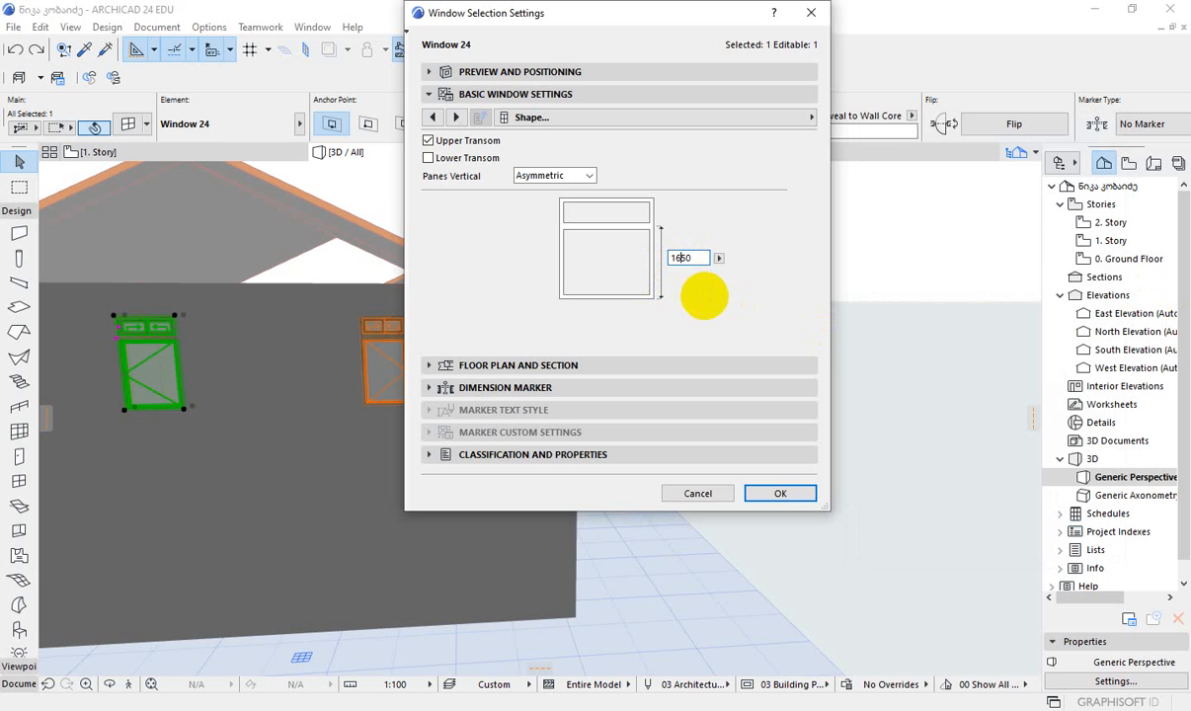
key(Tab)
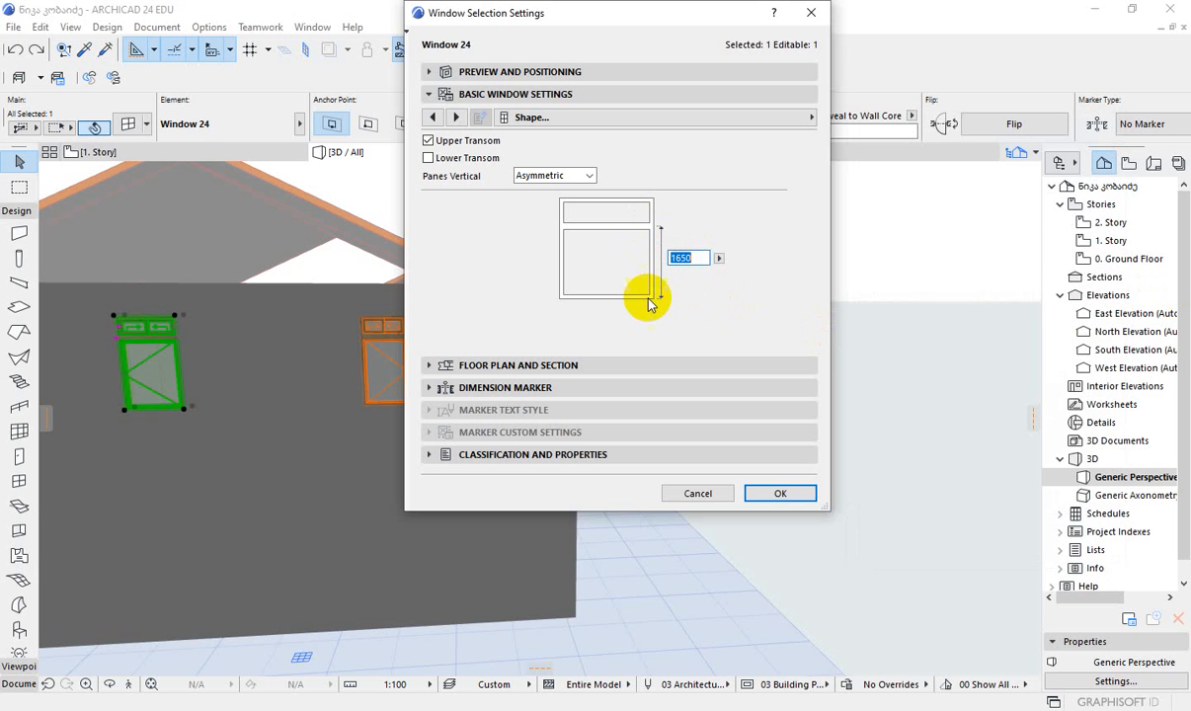
click(427, 72)
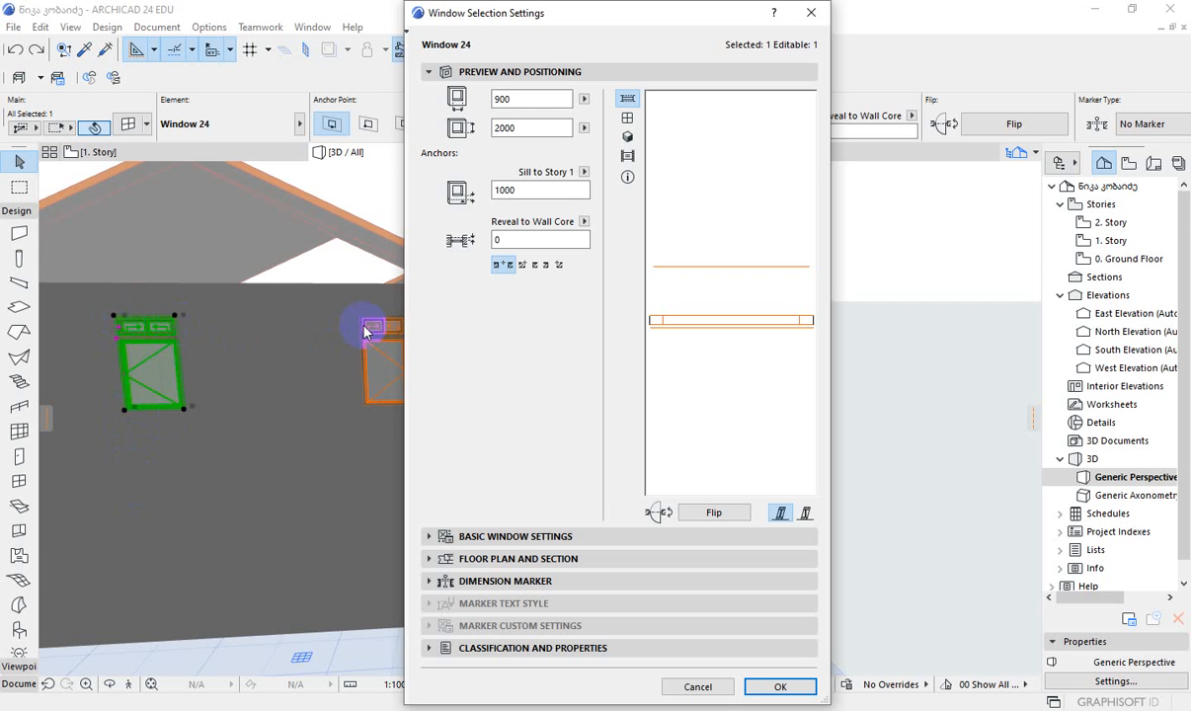
double_click(545, 190)
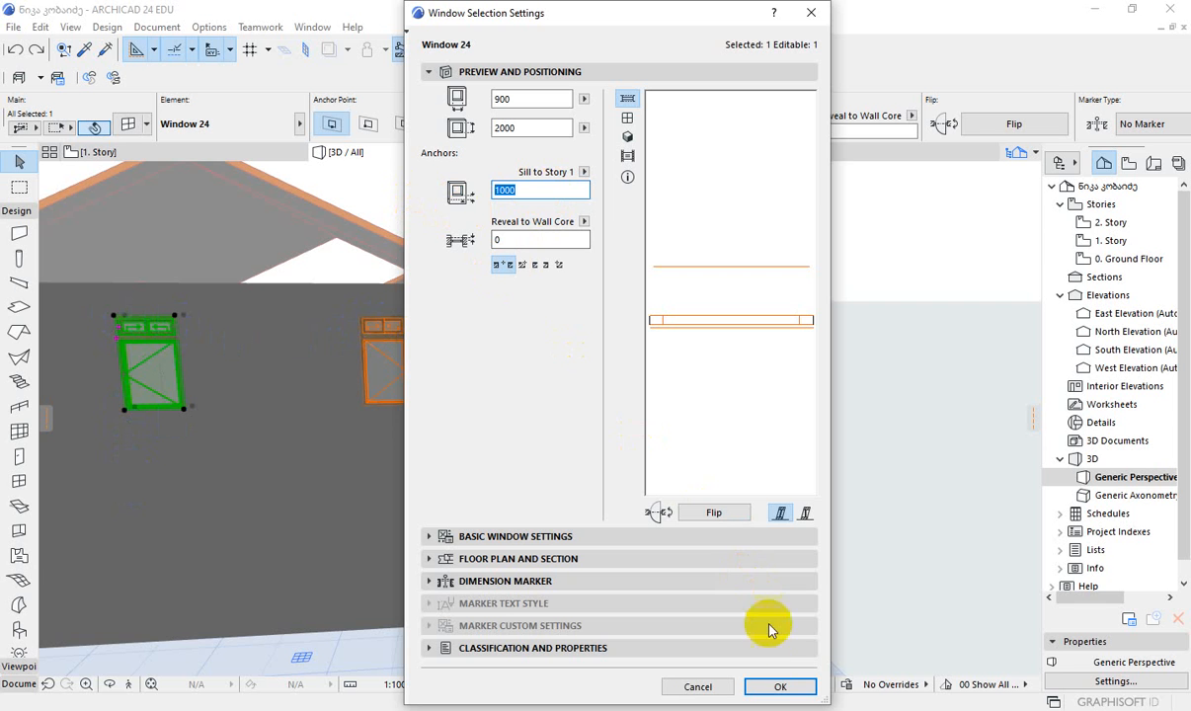
click(780, 688)
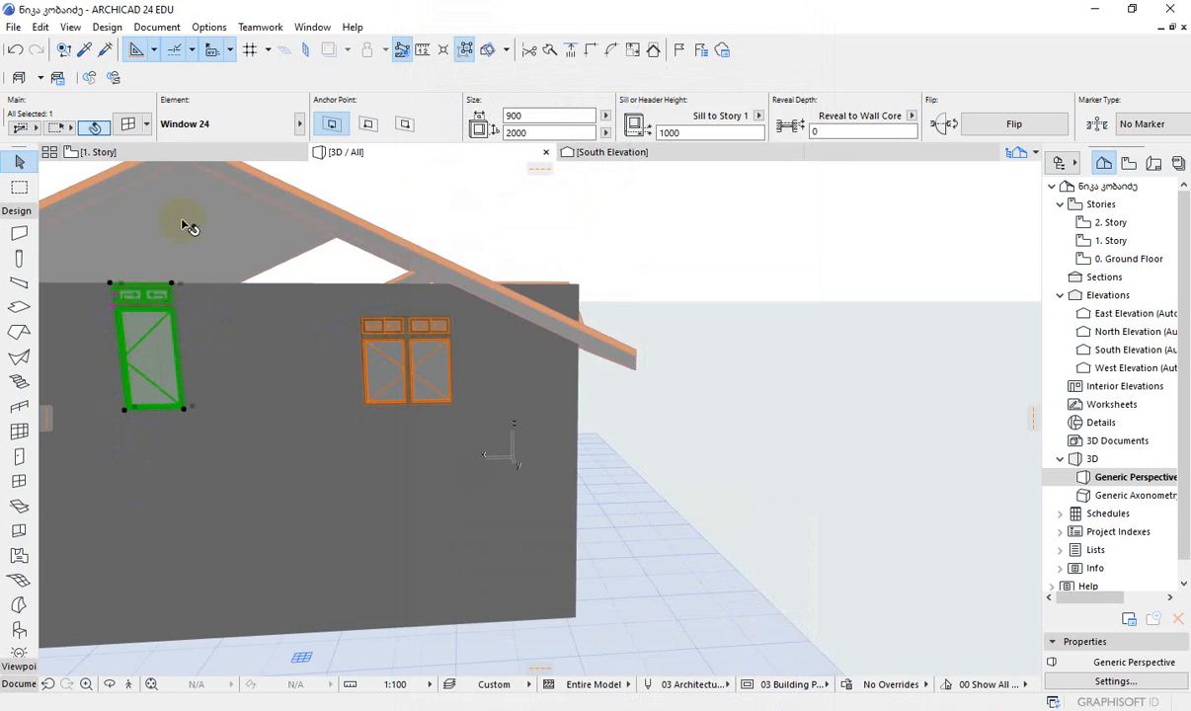
- Set the middle north window's sill height to Story 1 to 500 in its selection settings and apply it
click(127, 121)
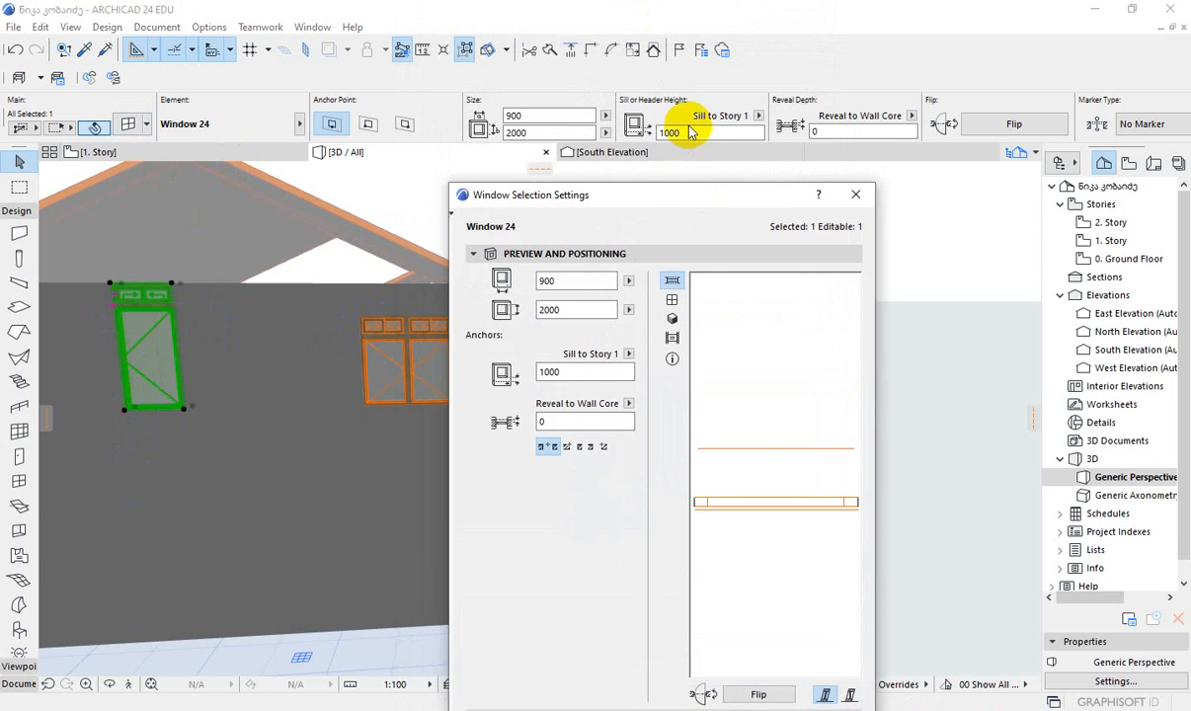
drag(677, 197, 722, 80)
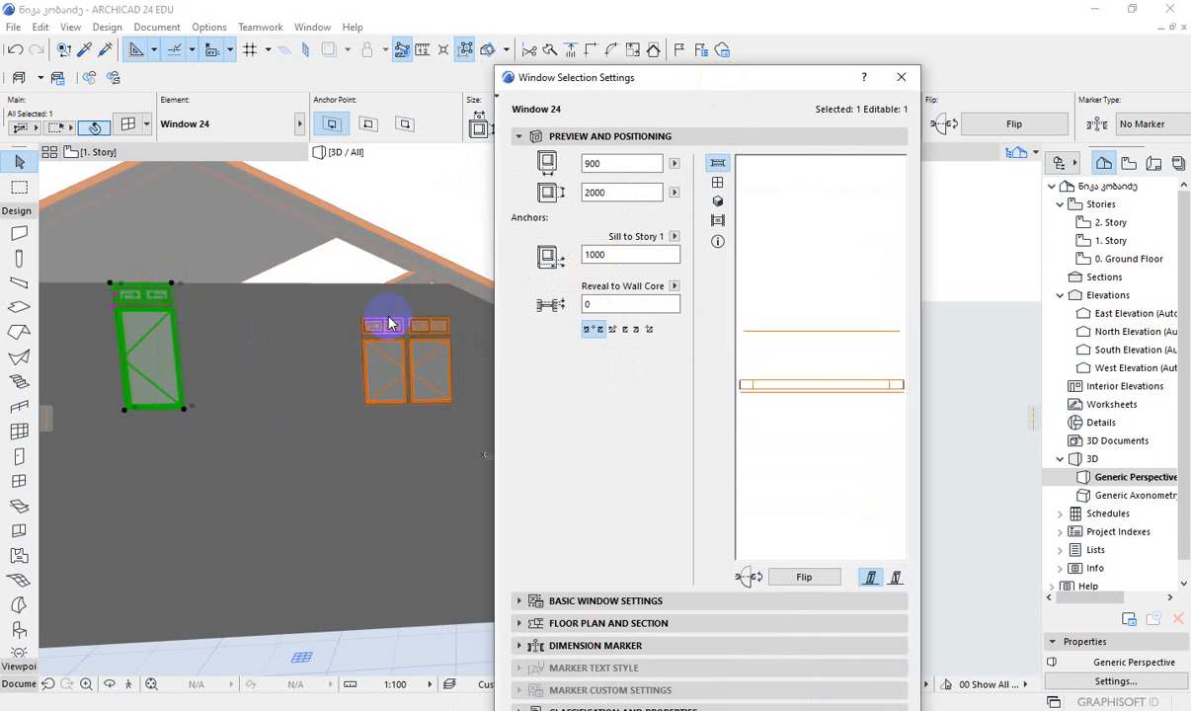
drag(592, 255, 566, 259)
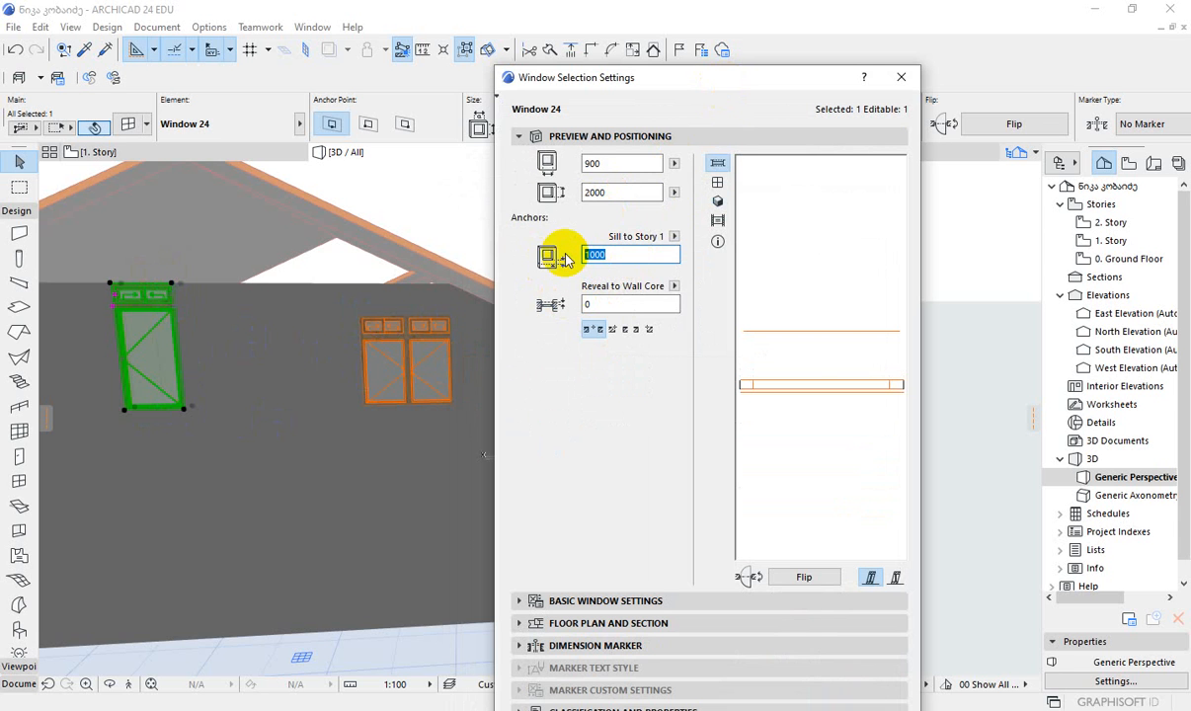
text(500)
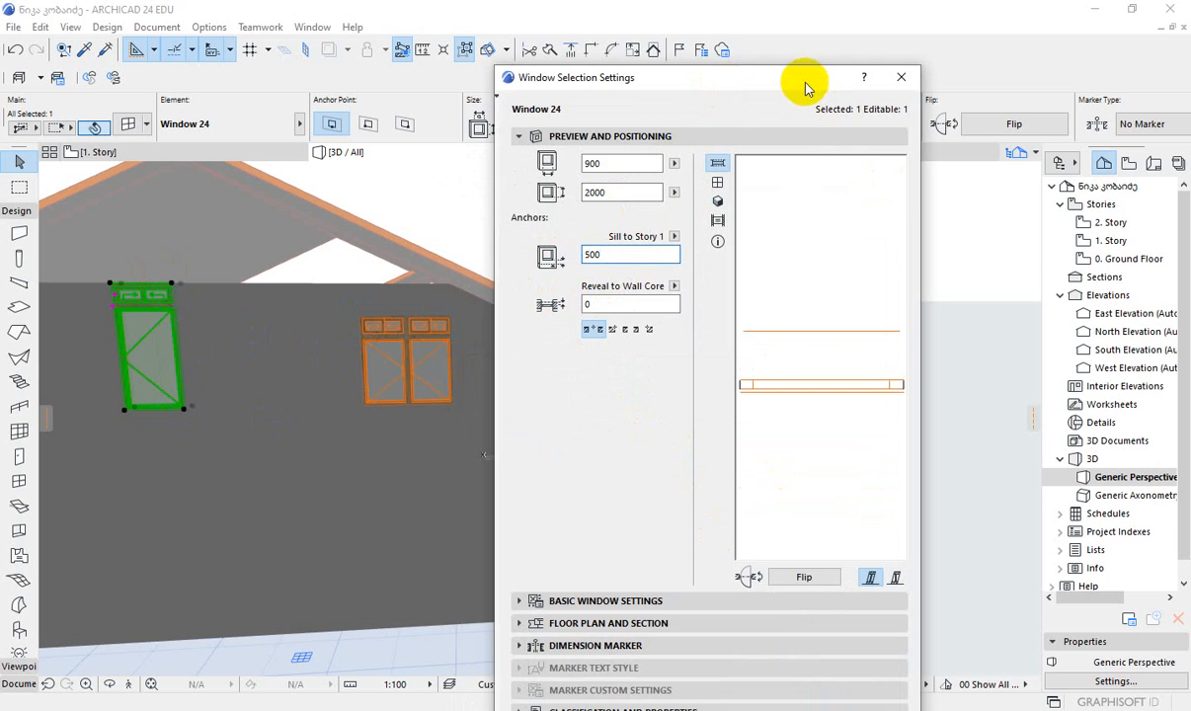
drag(800, 79, 840, 42)
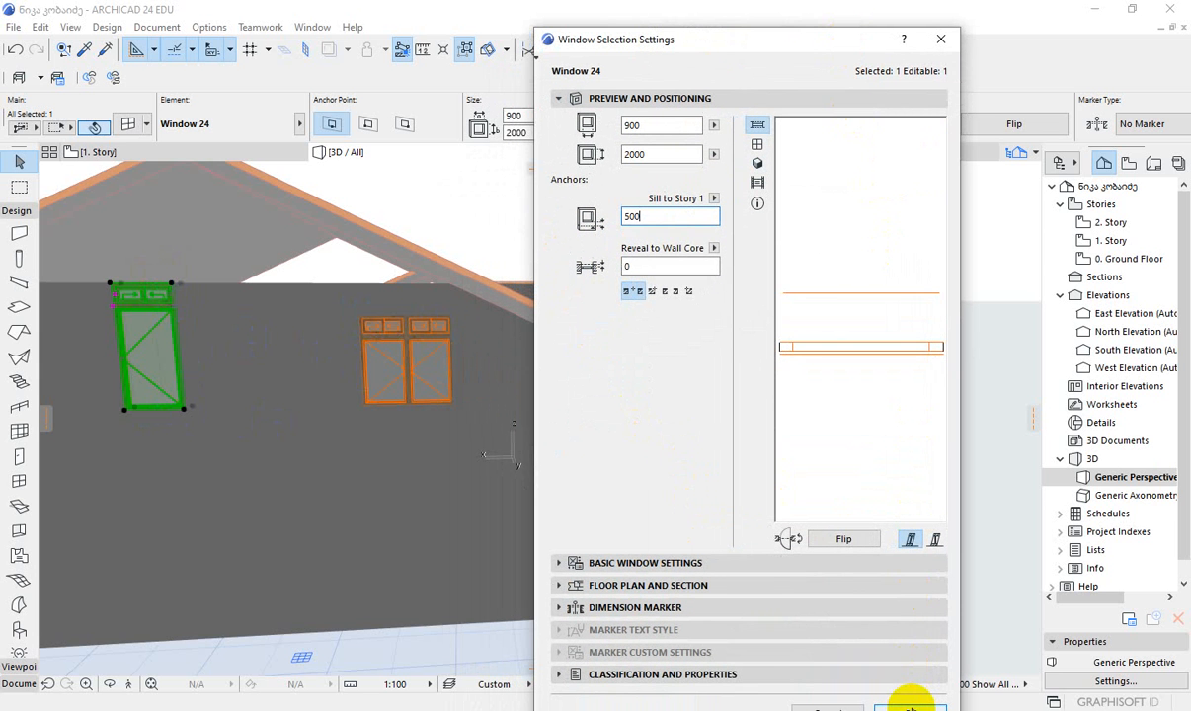
click(910, 706)
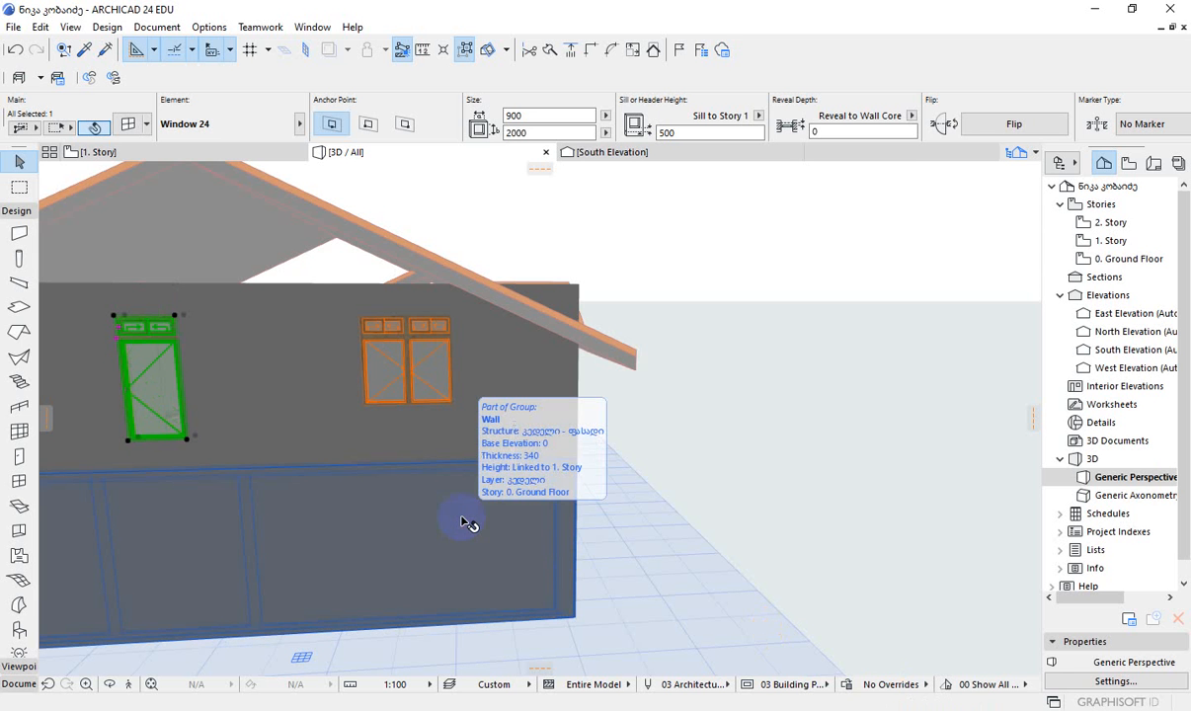
- Examine the windows on the house's facades from several sides in the 3D model and clear the window selection
shift+middle_drag(468, 524, 576, 470)
scroll(587, 470, down, 2)
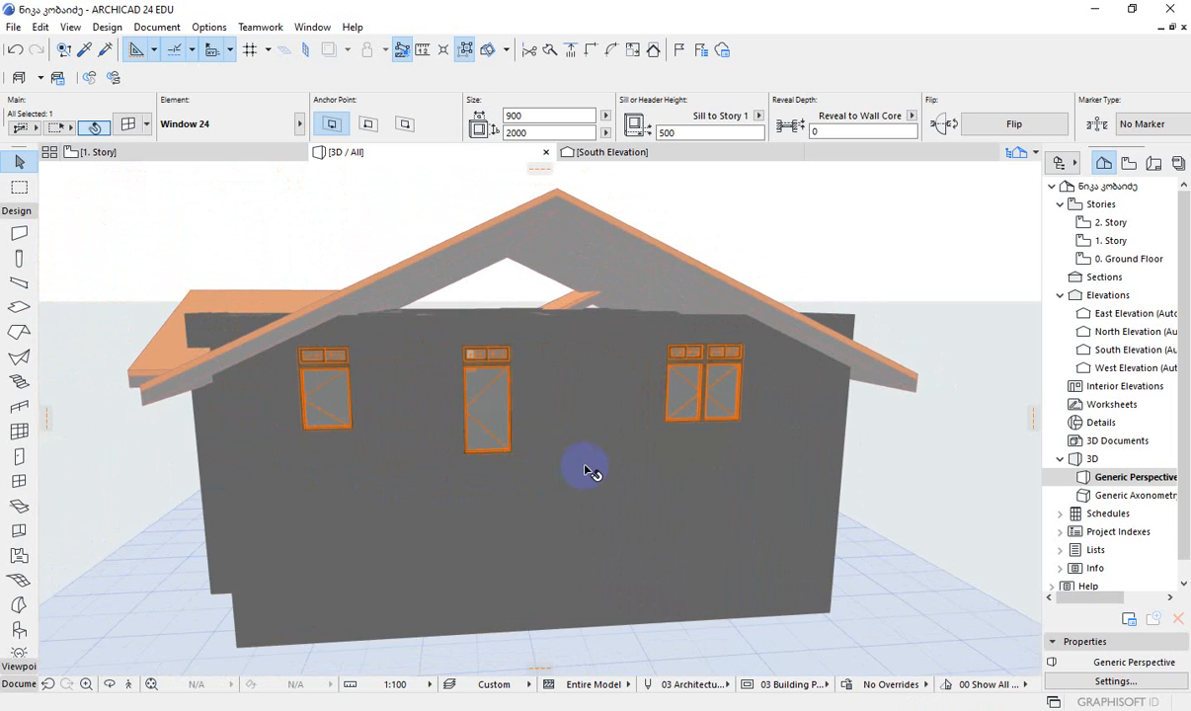
scroll(584, 469, down, 2)
shift+middle_drag(286, 464, 647, 493)
shift+middle_drag(309, 556, 258, 511)
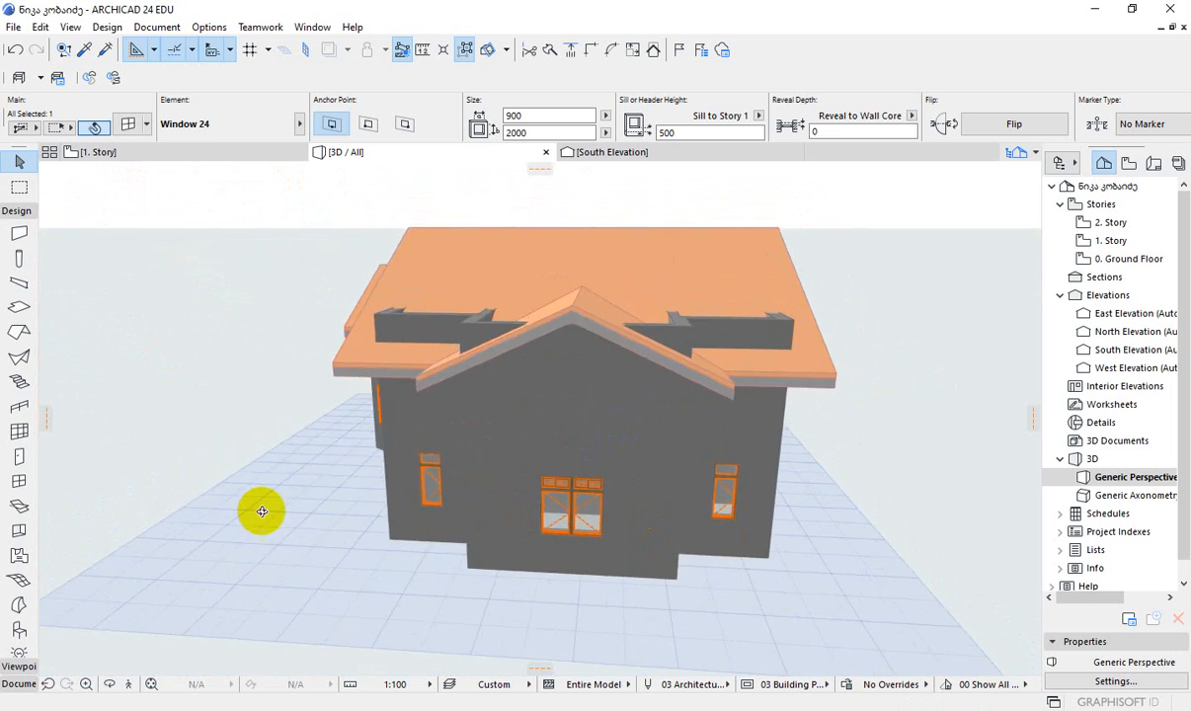
scroll(652, 493, up, 5)
shift+middle_drag(652, 491, 804, 400)
scroll(454, 464, down, 5)
key(Delete)
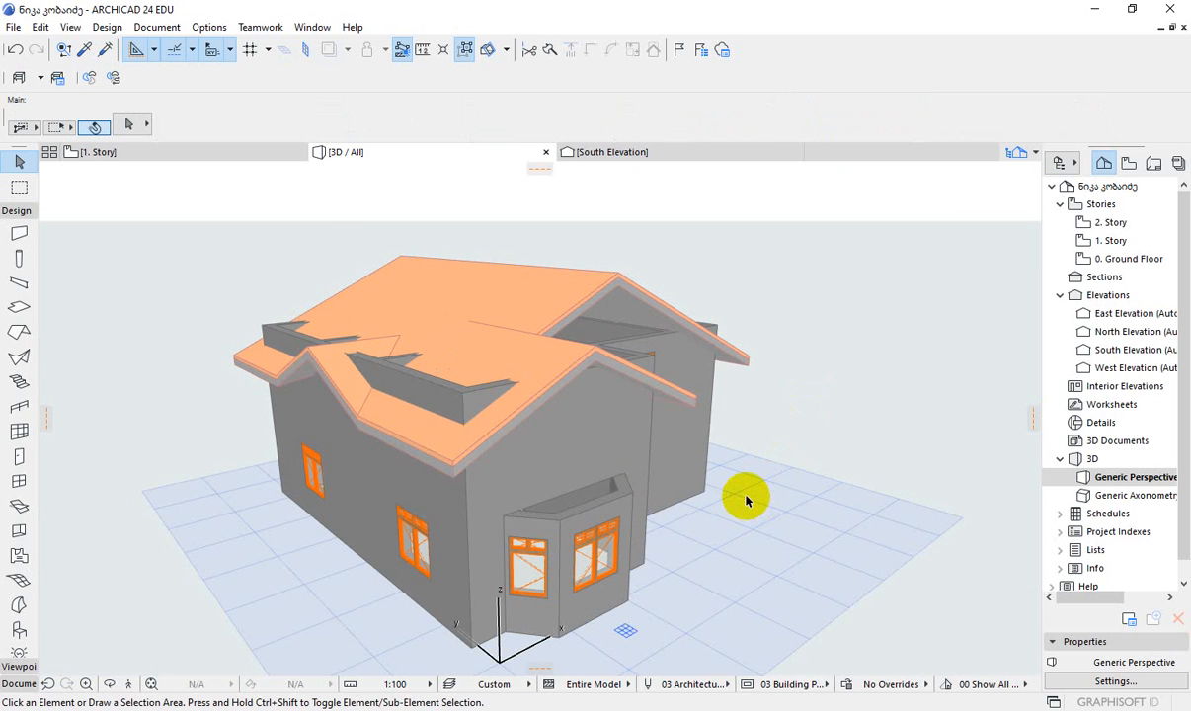